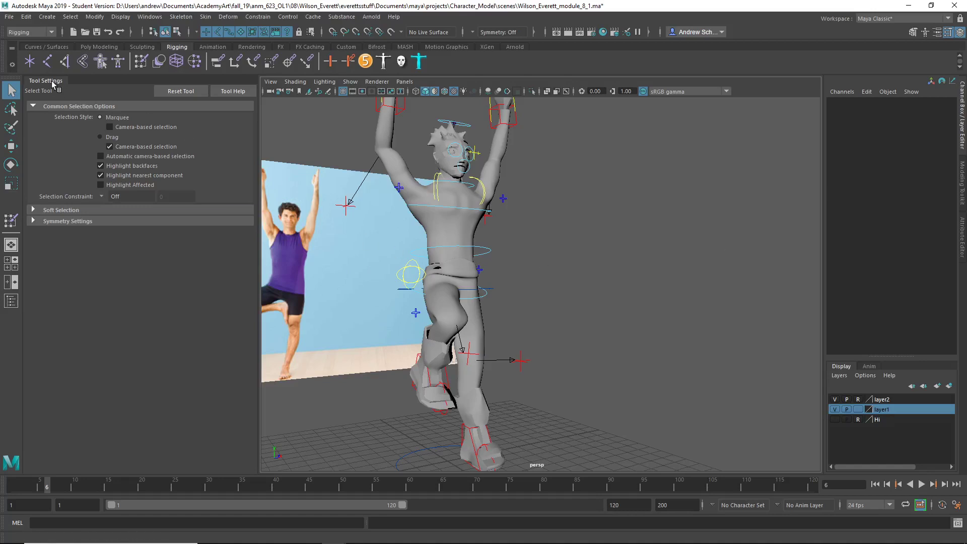
Step: Return the character rig to its default arms-out pose using the biped picker, and close the picker
click(53, 84)
scroll(270, 189, down, 3)
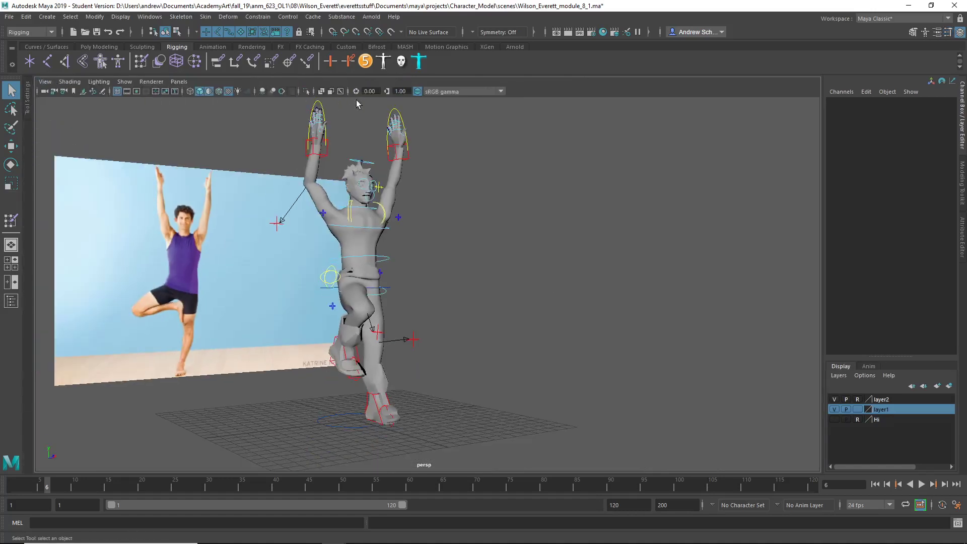
click(382, 64)
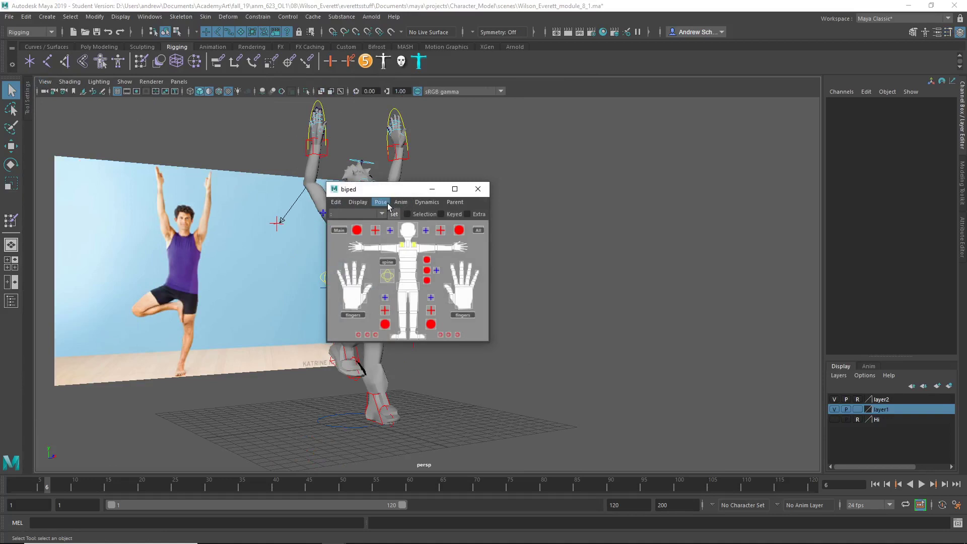
click(388, 207)
click(403, 223)
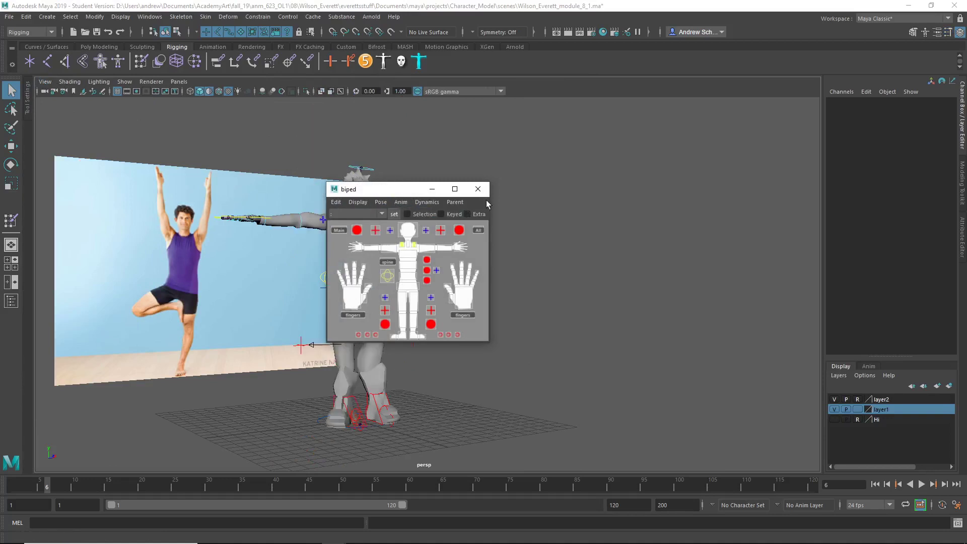
click(478, 189)
Step: Try moving the right leg's IK control to test how the leg bends, and undo the move
alt+drag(489, 317, 329, 387)
click(359, 389)
key(w)
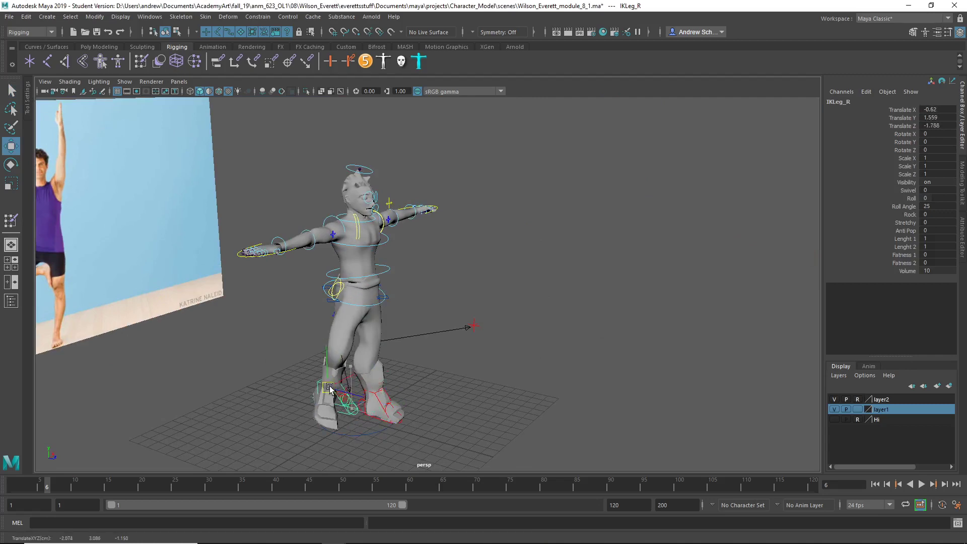
key(ctrl+z)
Step: Move the right knee's pole vector control (PoleLeg_R) along X only, to about 5.622
alt+drag(453, 276, 432, 393)
click(308, 398)
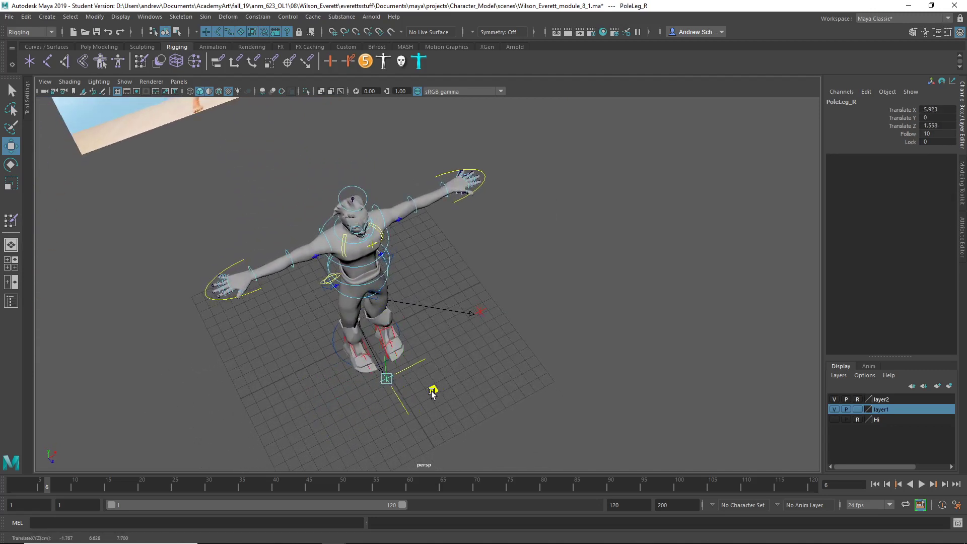
key(ctrl+z)
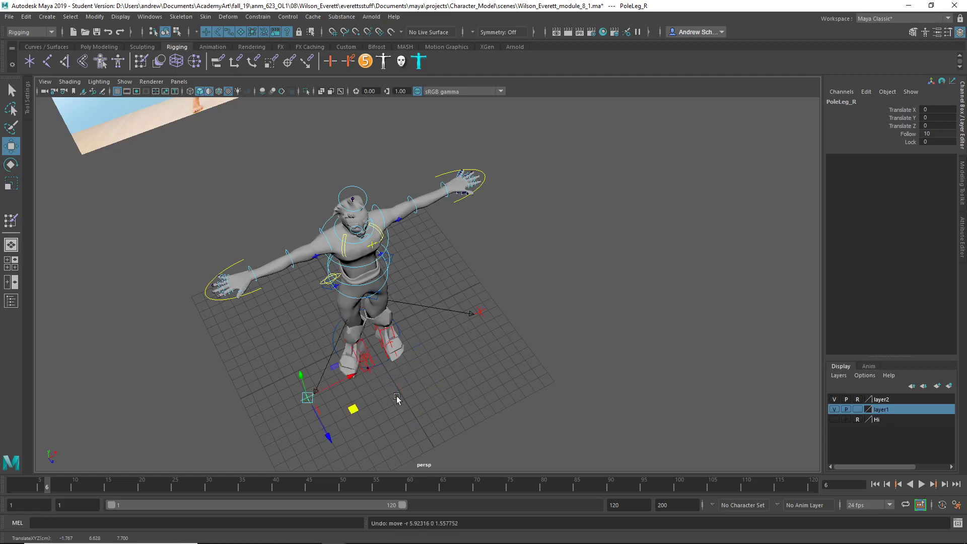
drag(351, 376, 470, 336)
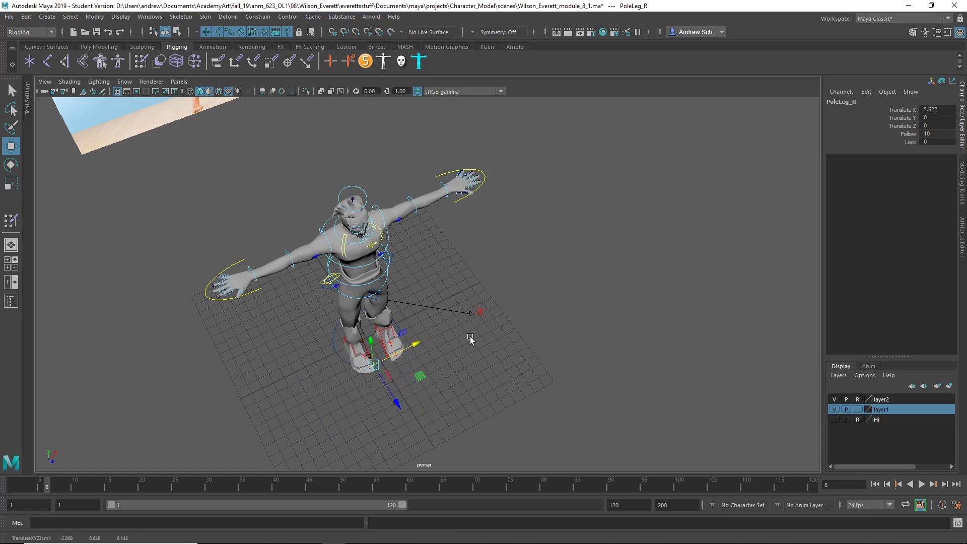
Step: Move the left knee's pole vector control (PoleLeg_L) along X to about -7.034
click(488, 315)
click(480, 311)
drag(507, 295, 434, 319)
alt+drag(435, 388, 472, 413)
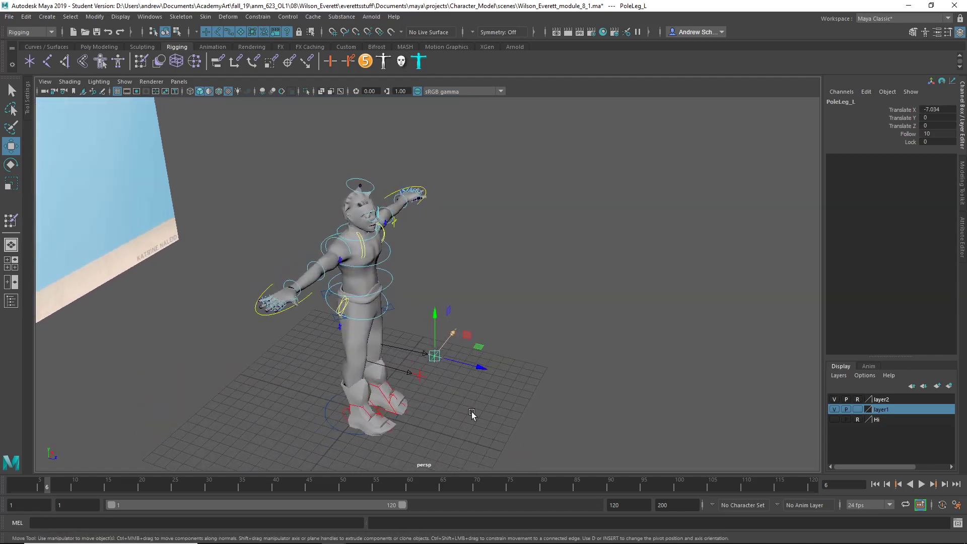
Step: Test the Roll attribute of the right foot's IK control up to 10, and undo the change
alt+middle_drag(414, 449, 421, 345)
alt+right_drag(421, 346, 781, 355)
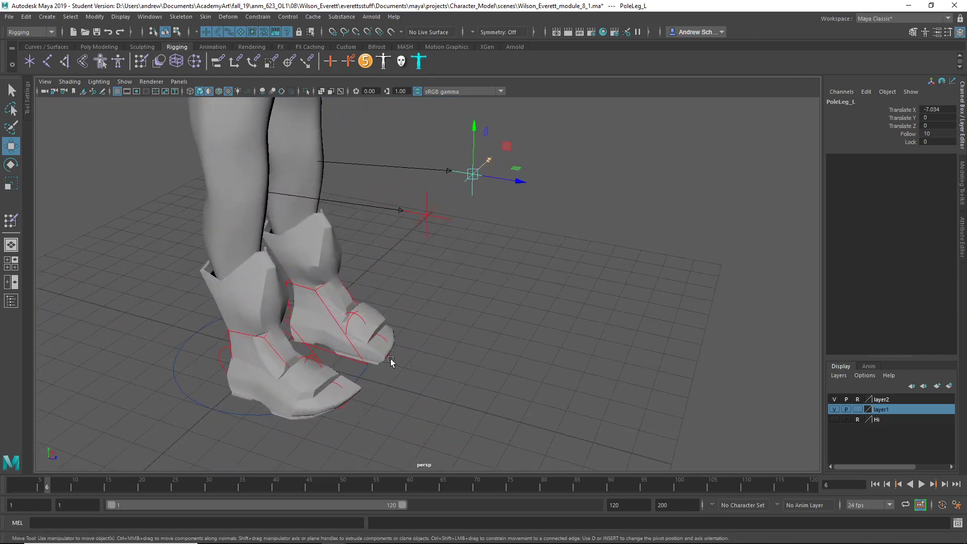
click(290, 326)
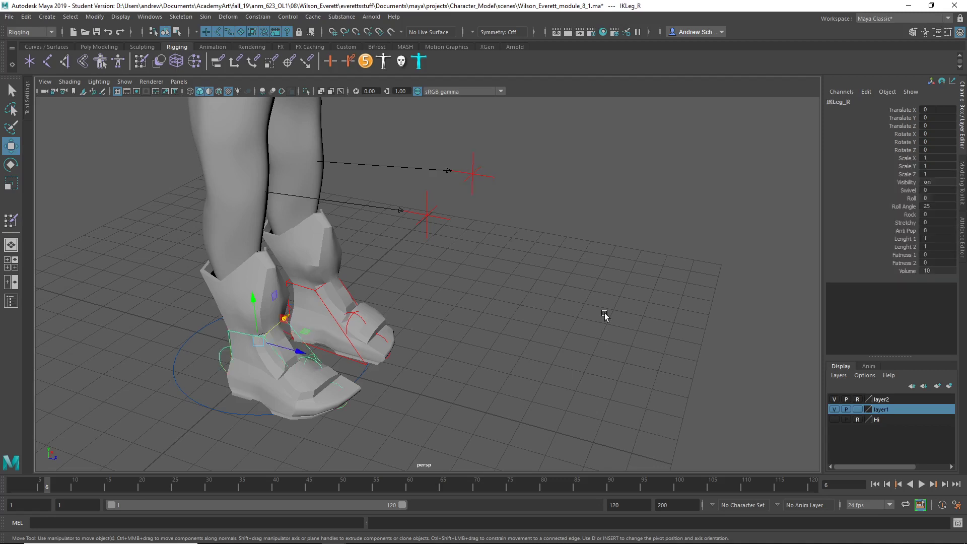
click(904, 199)
middle_drag(710, 213, 624, 215)
middle_drag(685, 216, 795, 222)
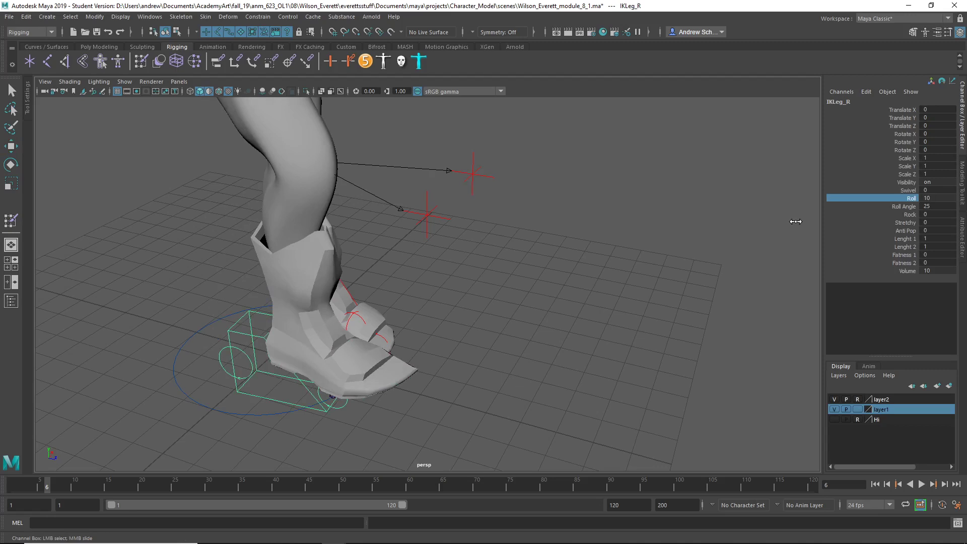
key(ctrl+z)
Step: Reset the rig's controls to the default pose again through the biped picker
click(384, 63)
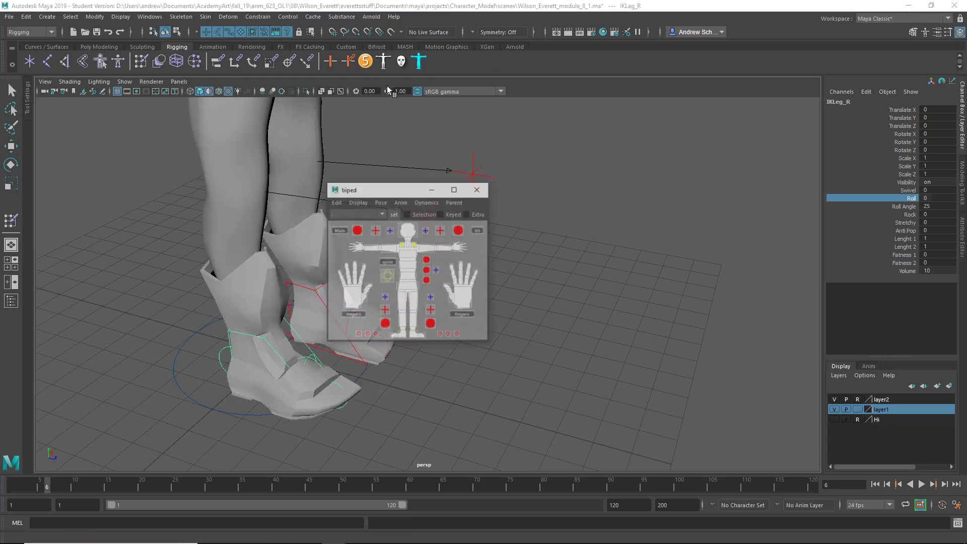
click(382, 203)
click(394, 234)
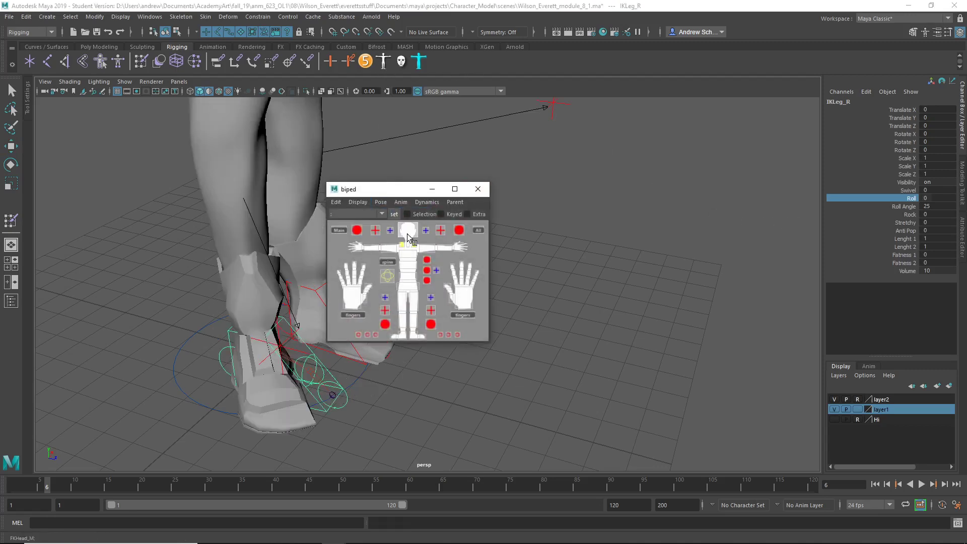
Step: Set the right foot IK control's Roll to about 8.8 and close the biped picker
click(862, 192)
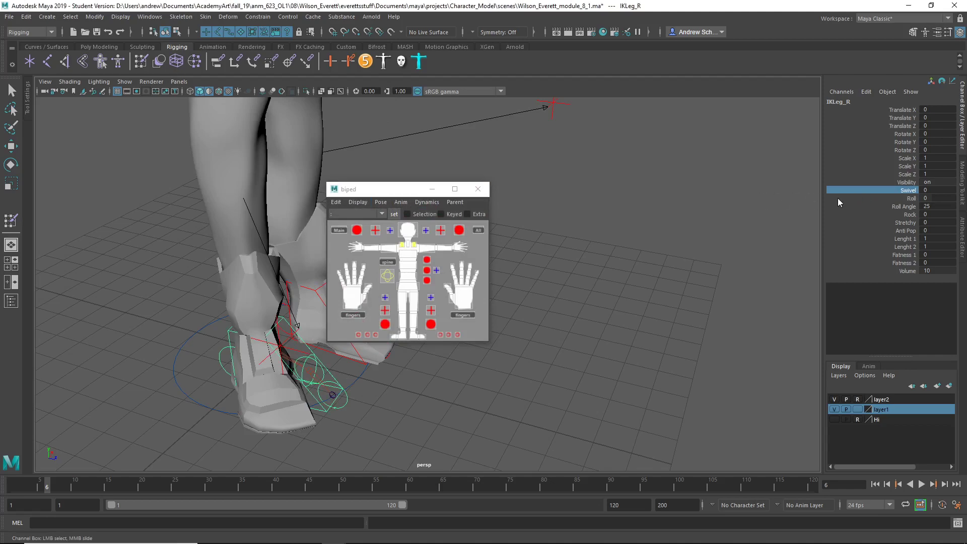
click(856, 198)
mouse_move(751, 197)
middle_down()
mouse_move(753, 190)
mouse_move(650, 190)
mouse_move(758, 193)
middle_up()
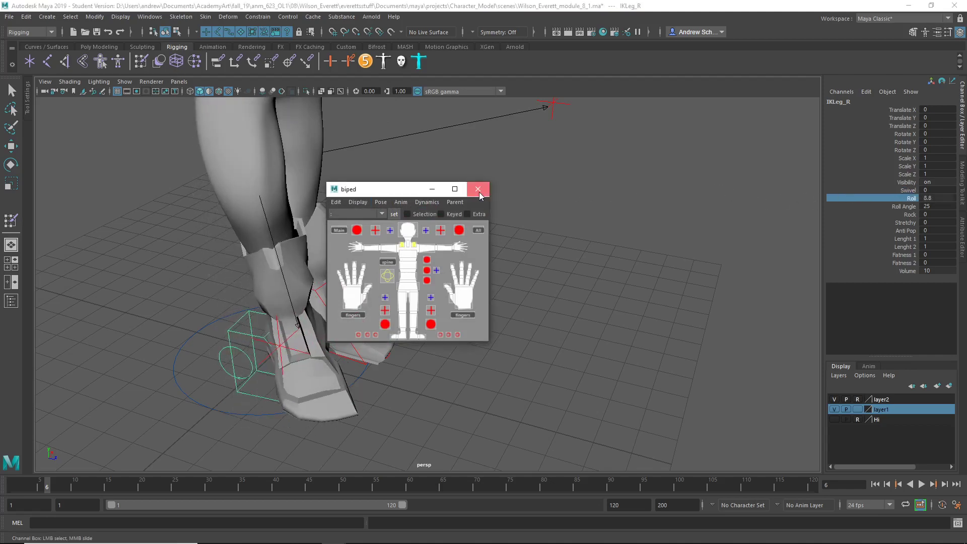
click(478, 189)
Step: Test the Roll attribute of the left foot's IK control at about -5, and undo the change
alt+drag(478, 192, 545, 286)
click(535, 284)
key(w)
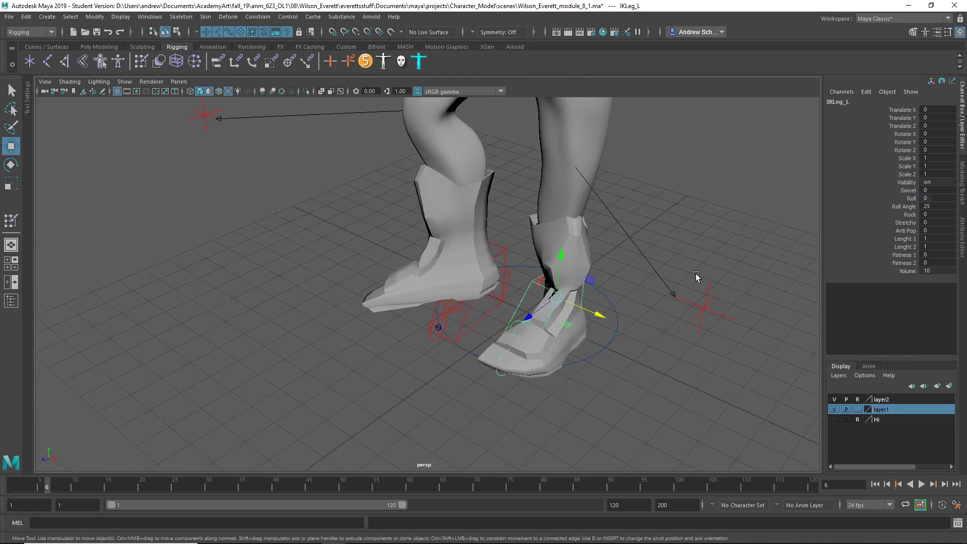
click(885, 198)
middle_drag(886, 198, 727, 200)
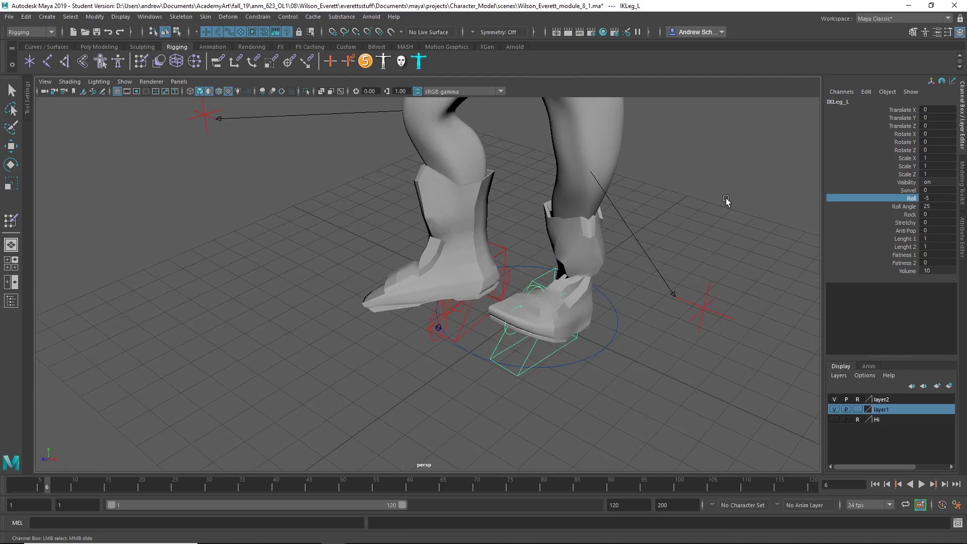
key(ctrl+z)
Step: Move the left knee's pole vector control in front of the left leg
click(708, 305)
drag(723, 333, 497, 350)
drag(450, 377, 450, 338)
alt+drag(528, 359, 470, 313)
alt+right_drag(416, 333, 680, 317)
Step: Test the left foot's Roll again with the repositioned knee pole vector, and undo the change
click(504, 302)
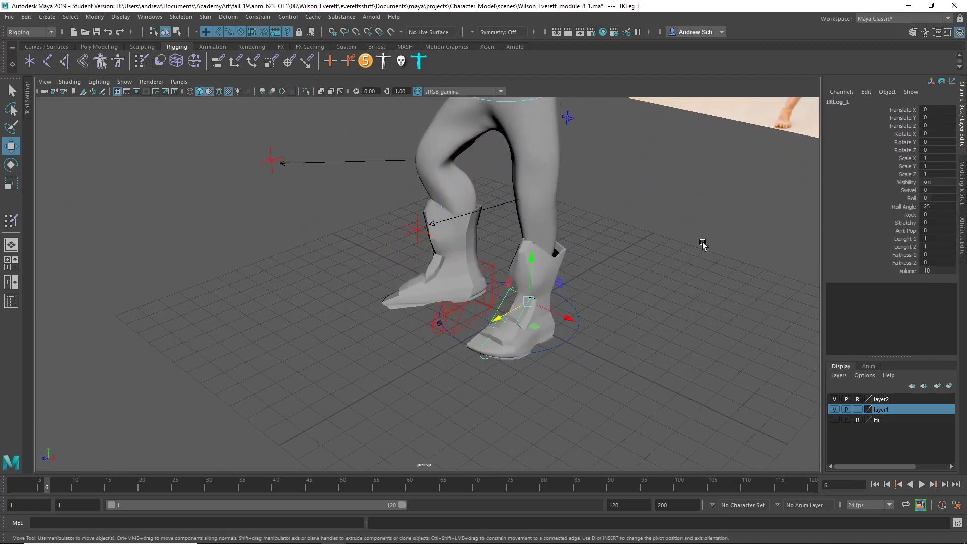
click(885, 201)
middle_drag(743, 198, 664, 210)
key(ctrl+z)
Step: Try moving the whole rig along X with its Main control, and undo the move
alt+drag(464, 254, 425, 314)
key(w)
click(504, 308)
click(499, 317)
key(ctrl+z)
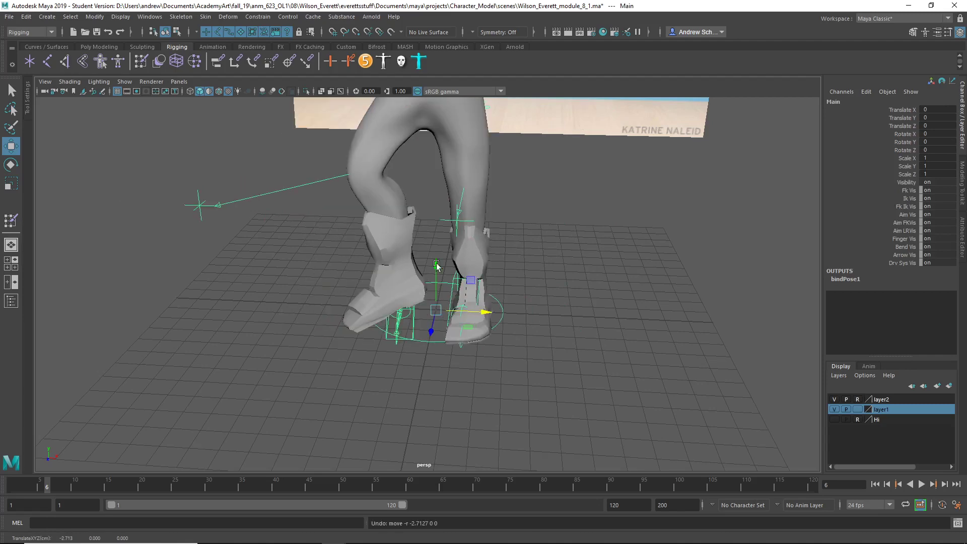
mouse_move(438, 267)
alt+mouse_down()
mouse_move(533, 257)
mouse_move(559, 260)
mouse_move(568, 277)
mouse_move(456, 262)
alt+mouse_up()
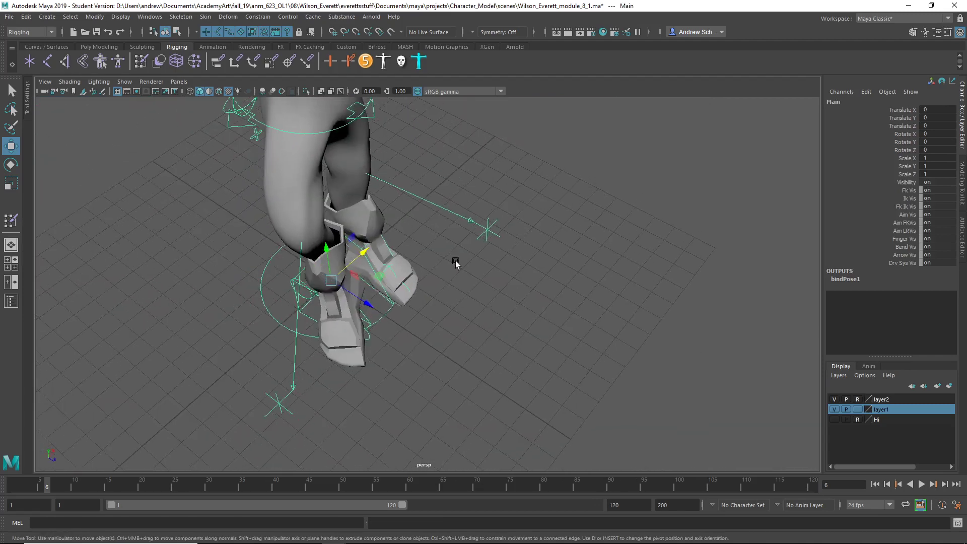
Step: Reload the current module_8_1 character scene from the recently used files, discarding the unsaved changes
click(10, 17)
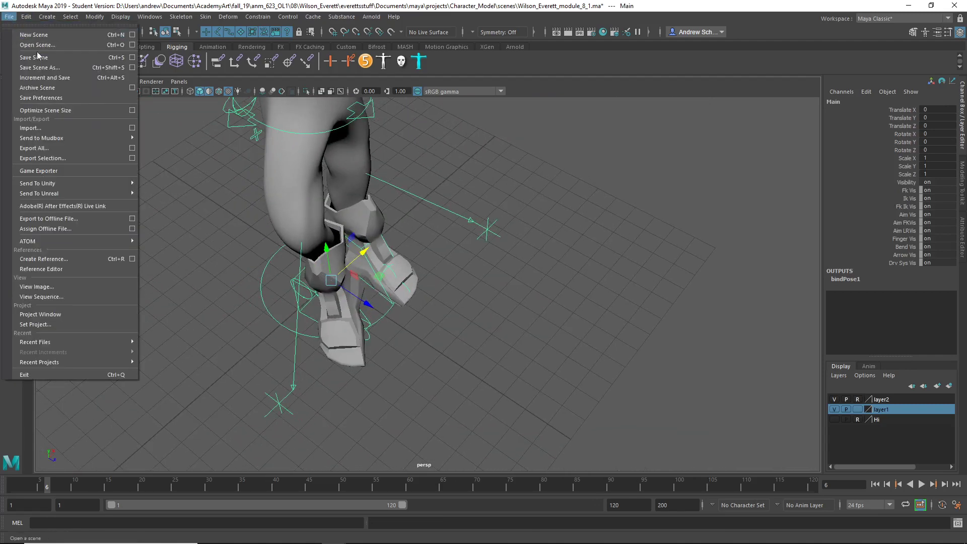
mouse_move(64, 194)
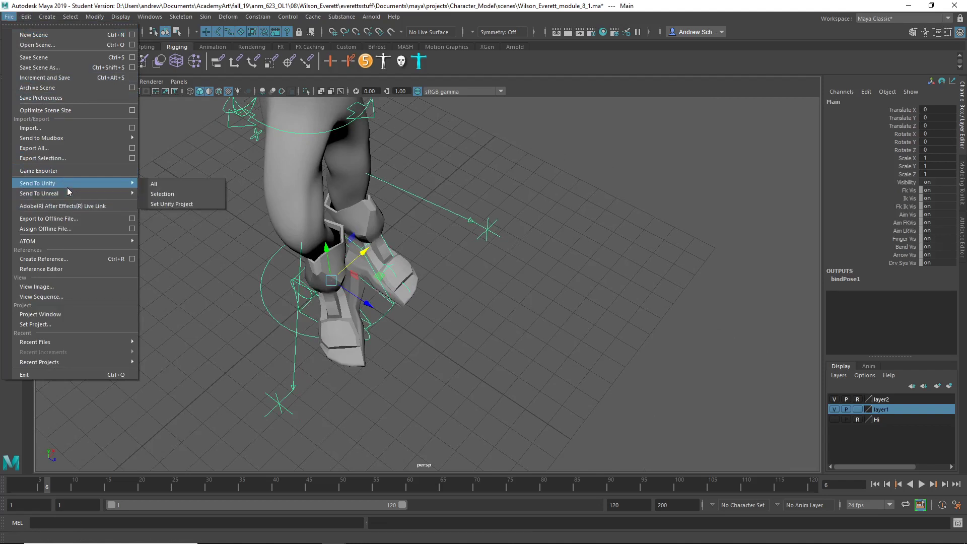
mouse_move(61, 340)
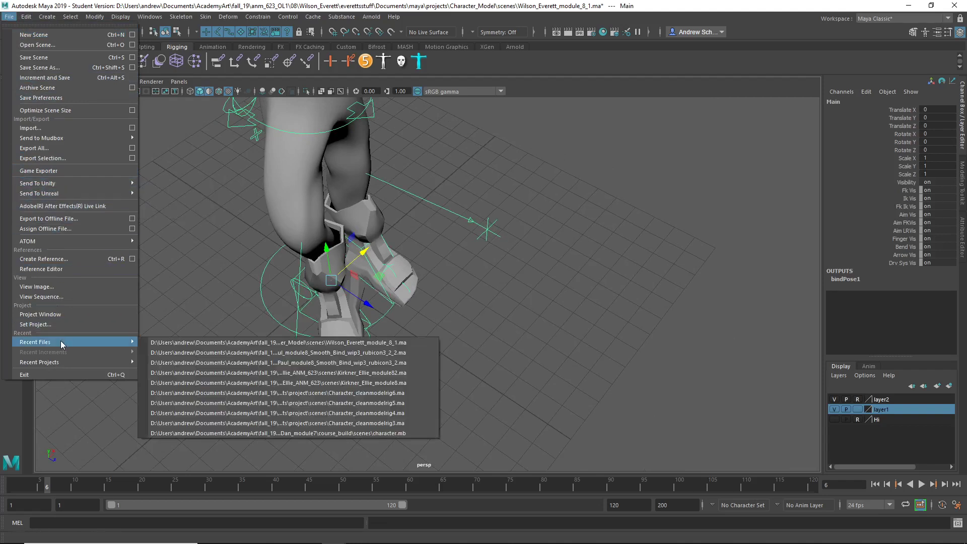
click(172, 340)
click(484, 286)
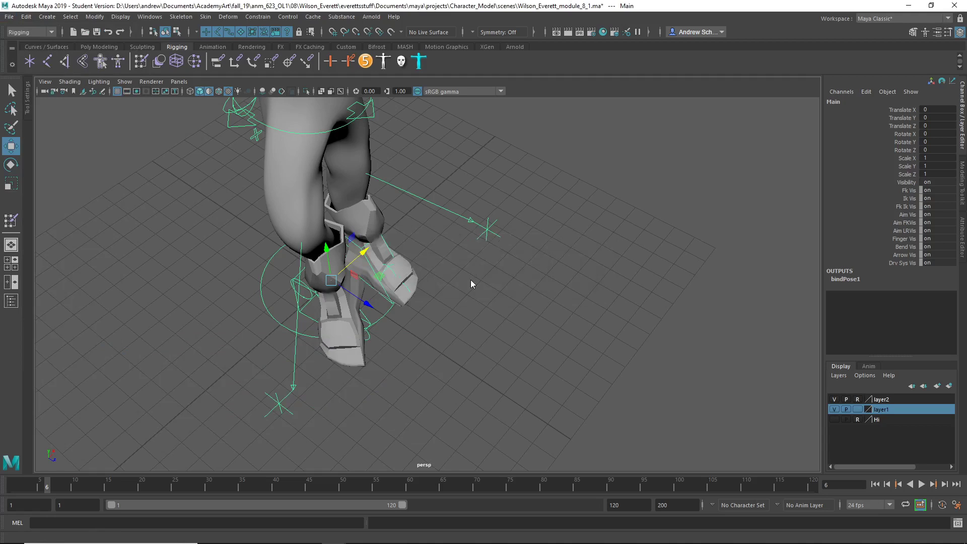
click(457, 286)
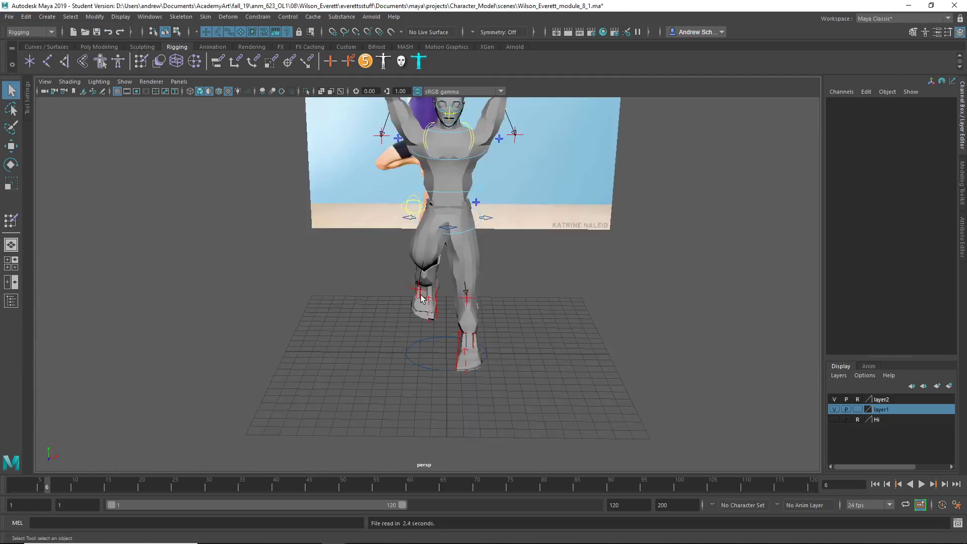
Step: Move the right foot's IK control (IKLeg_R) forward and down to about Translate Y 2.212 and Z 3.619
alt+drag(349, 317, 447, 316)
alt+right_drag(446, 317, 588, 307)
click(394, 321)
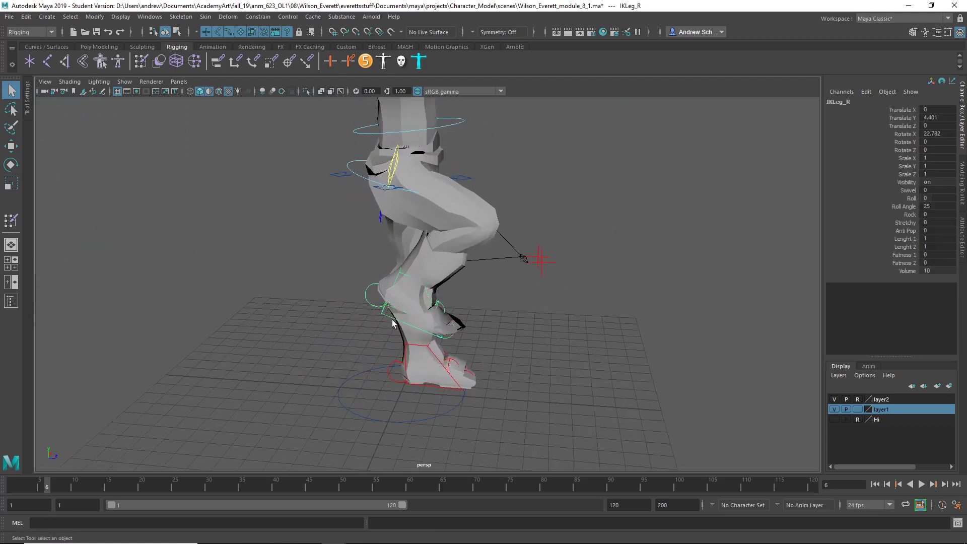
key(w)
middle_drag(442, 258, 733, 212)
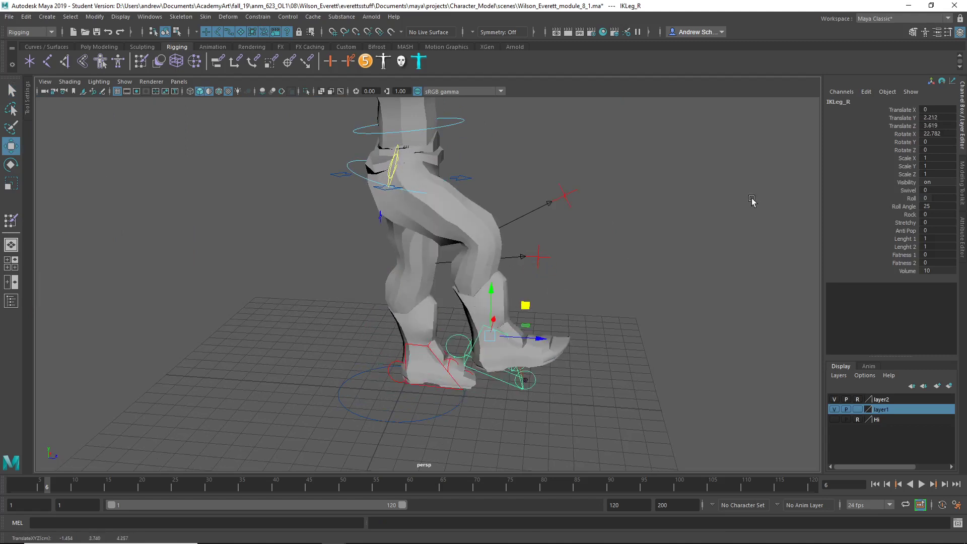
Step: Set the right foot IK control's Translate Y, Translate Z and Rotate X to 0
drag(937, 133, 936, 116)
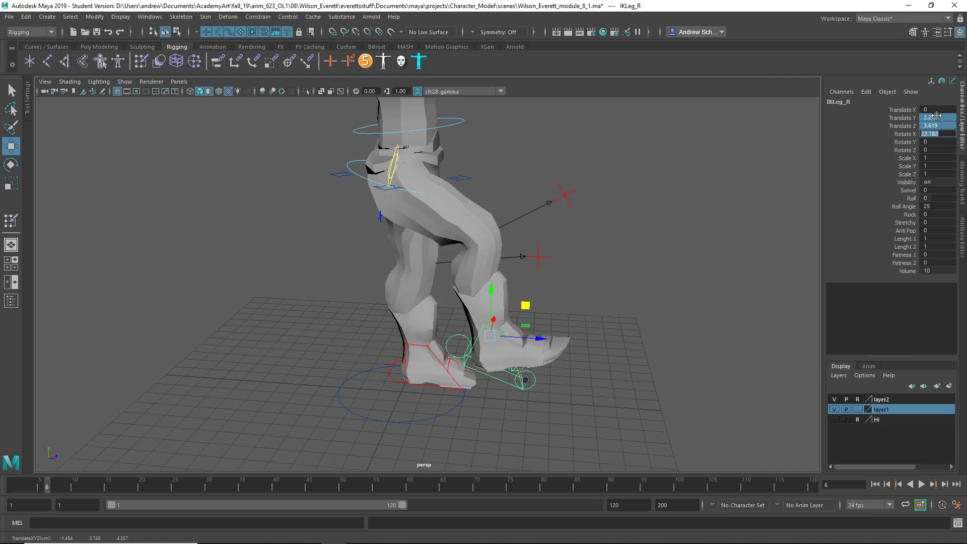
text(0)
key(Return)
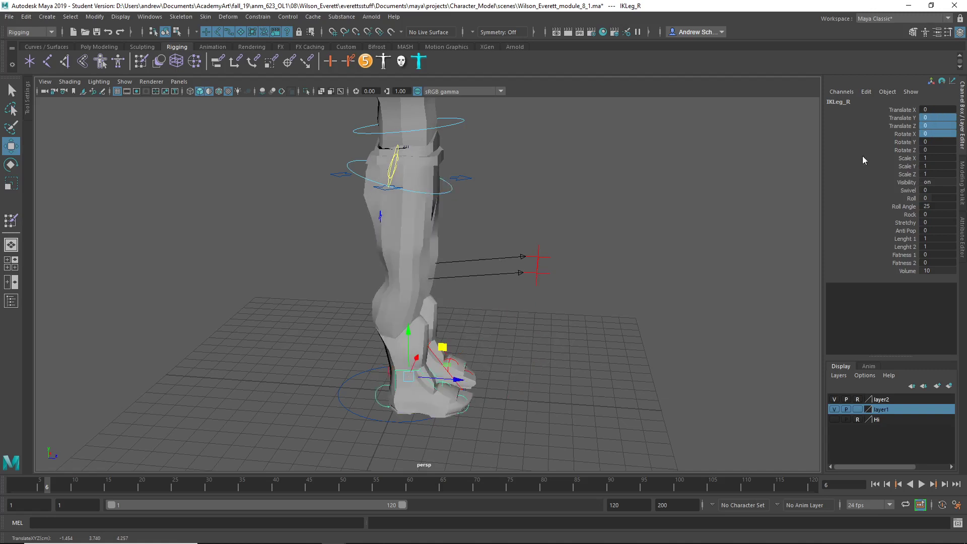
Step: Test the right foot's Roll attribute, and undo the edits back to the control's loaded position
click(911, 199)
middle_drag(749, 213, 613, 203)
middle_drag(636, 242, 637, 239)
key(ctrl+z)
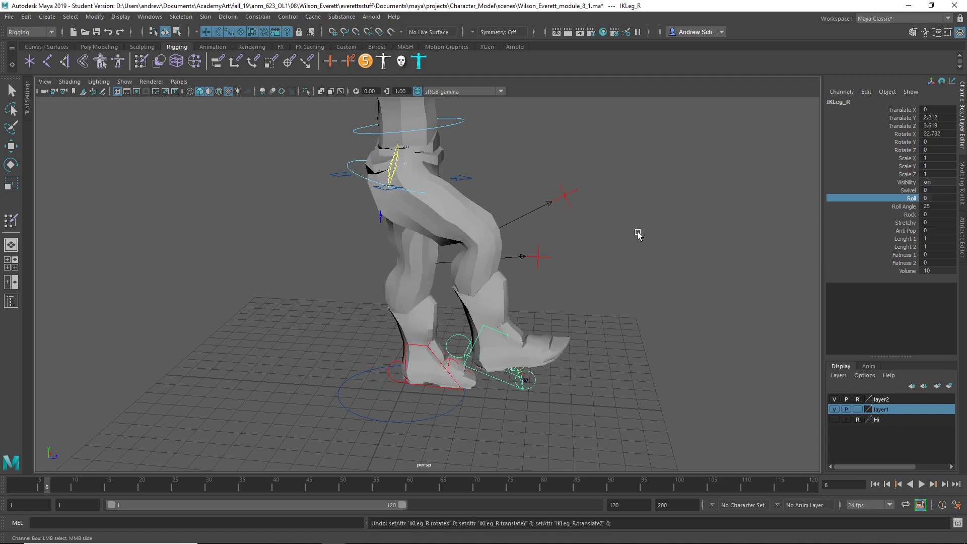
key(ctrl+z)
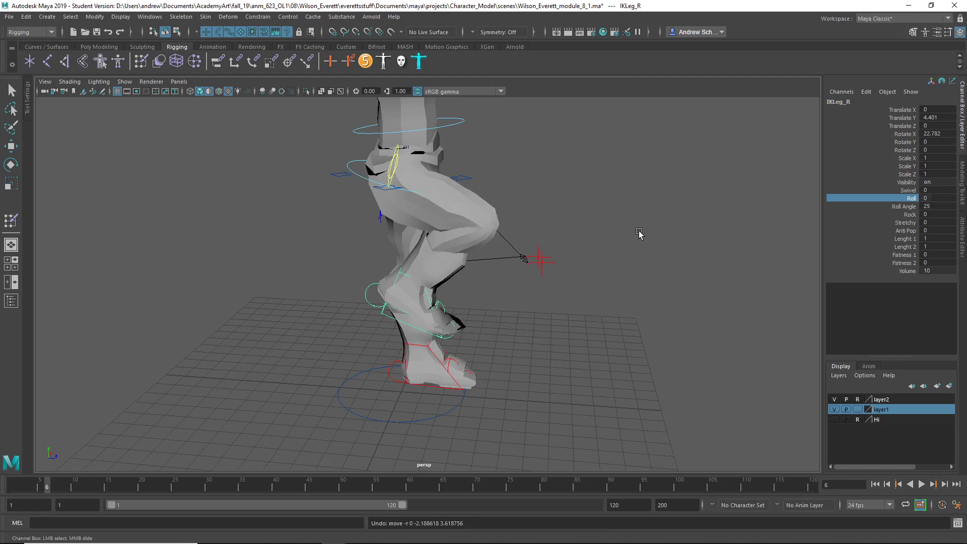
Step: Move the right foot's IK control forward to about Translate Y 4.187 and Z 5.152, and select the right boot mesh
alt+drag(654, 223, 642, 223)
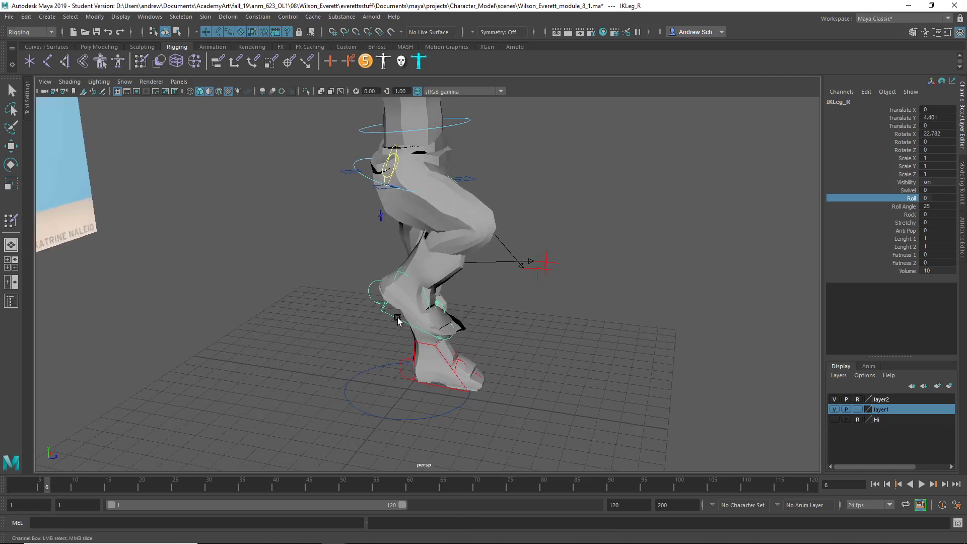
key(w)
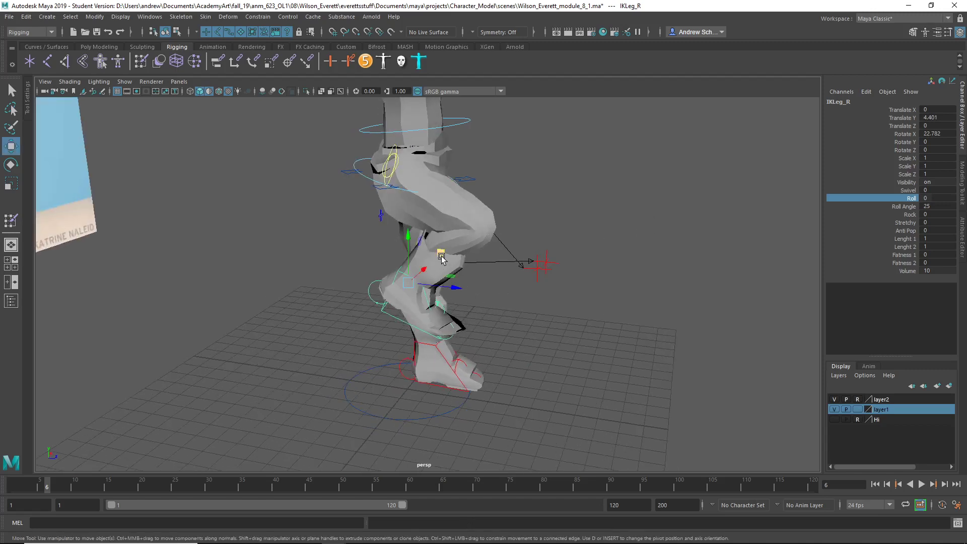
drag(442, 258, 559, 275)
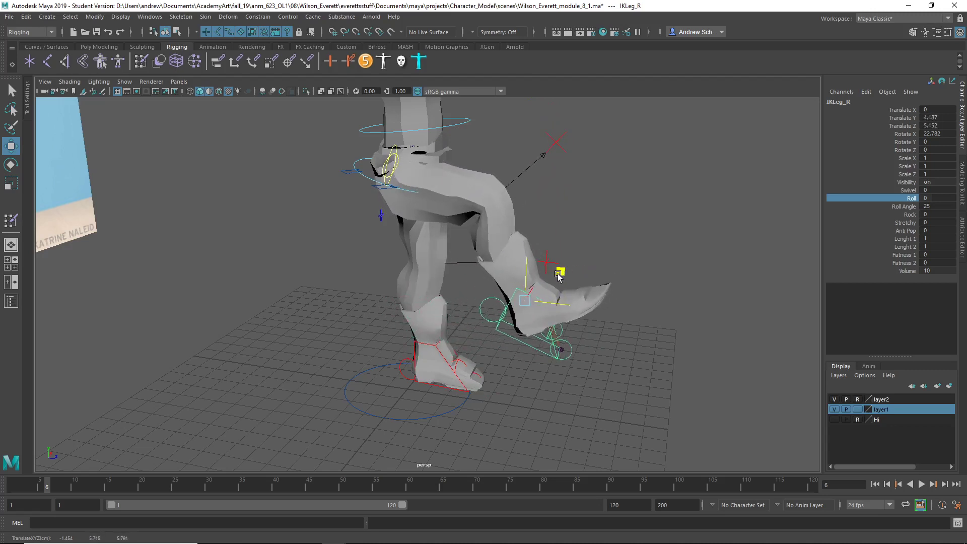
click(596, 302)
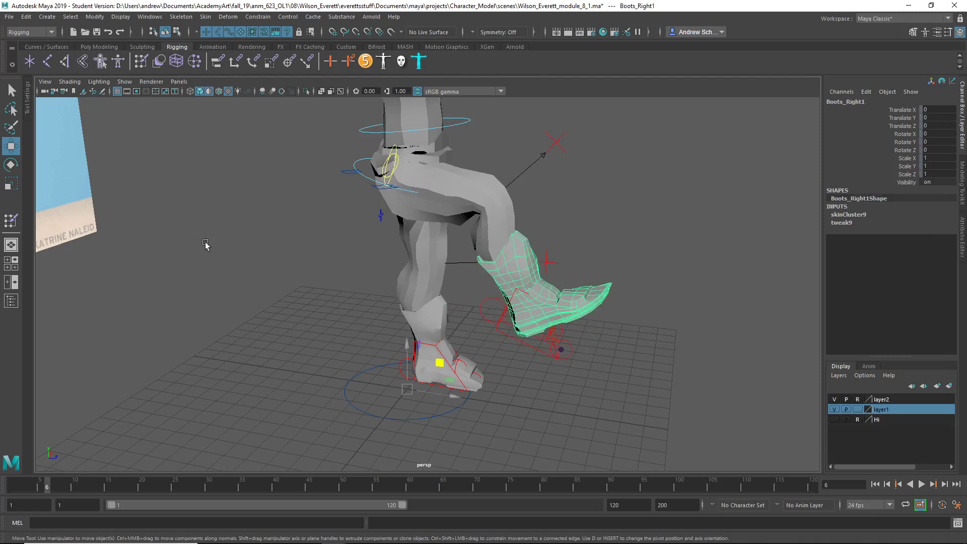
Step: Inspect the right boot's painted skin weights for the Ankle_R, Toes_R, Knee_R and HipPart2_R joints
right_drag(524, 261, 480, 229)
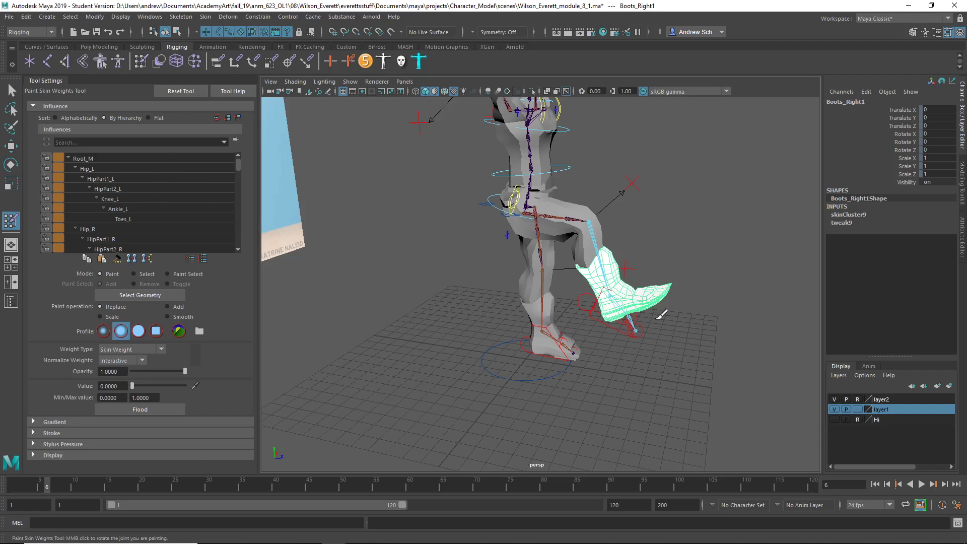
scroll(192, 195, down, 3)
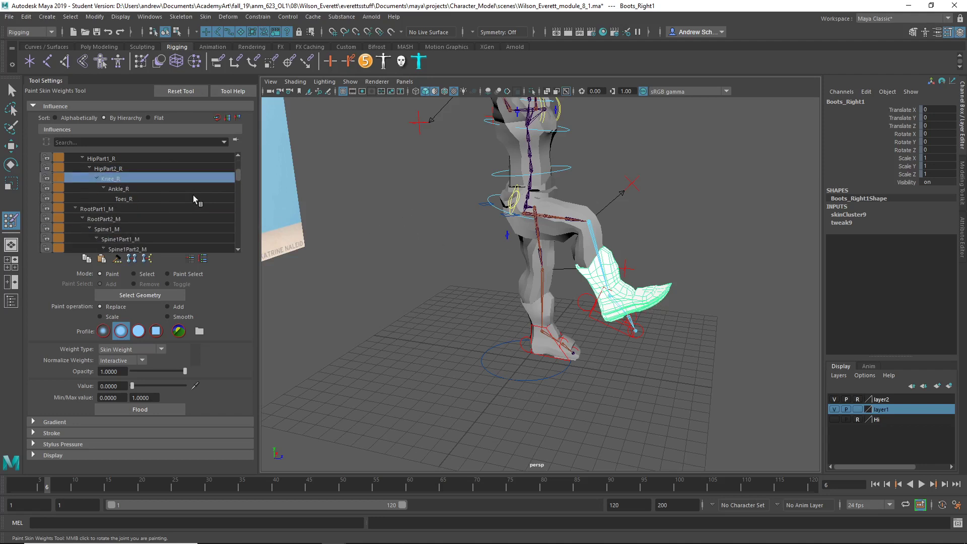
click(164, 177)
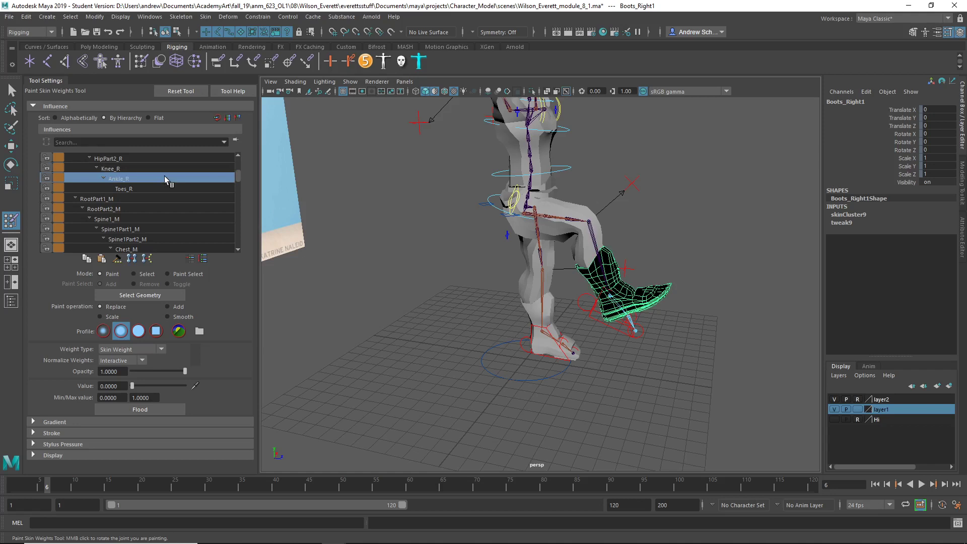
click(164, 186)
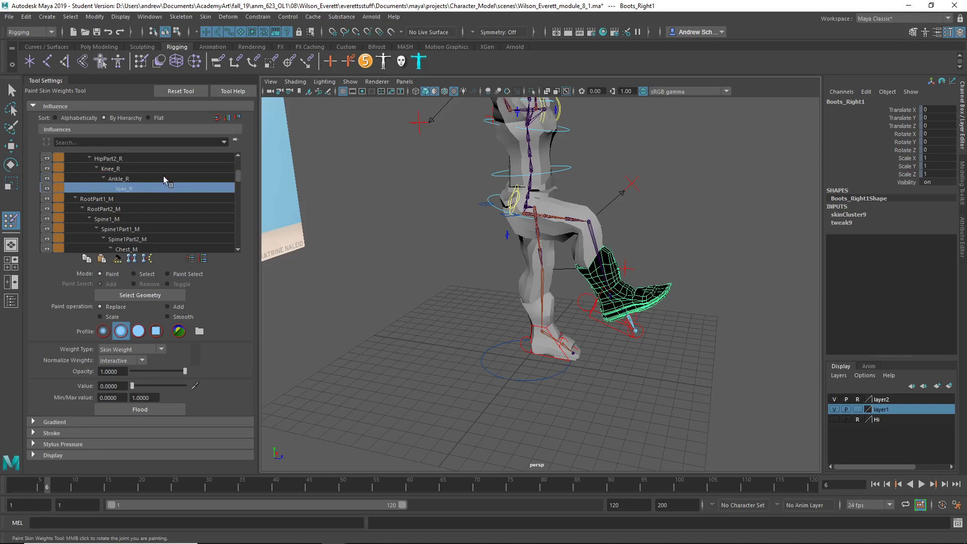
click(162, 168)
click(165, 159)
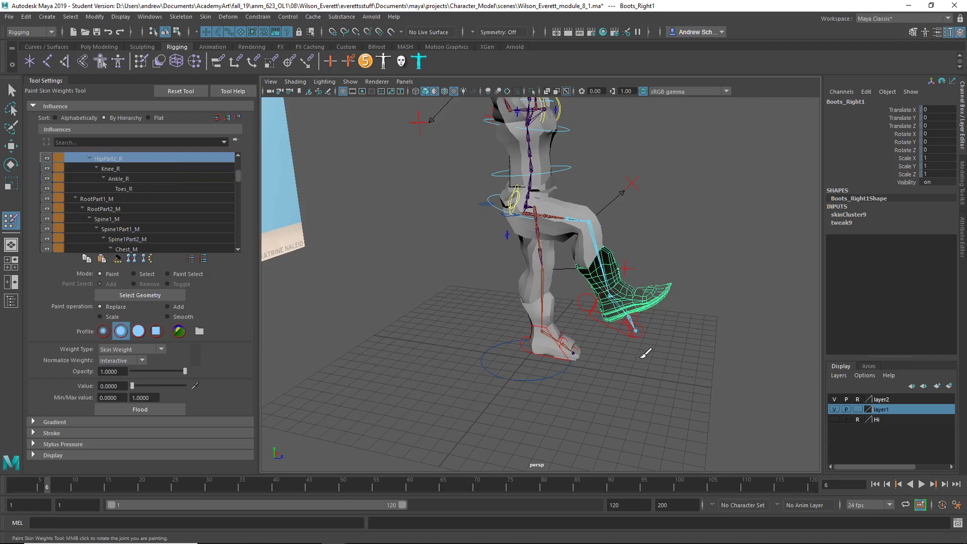
alt+drag(647, 353, 548, 324)
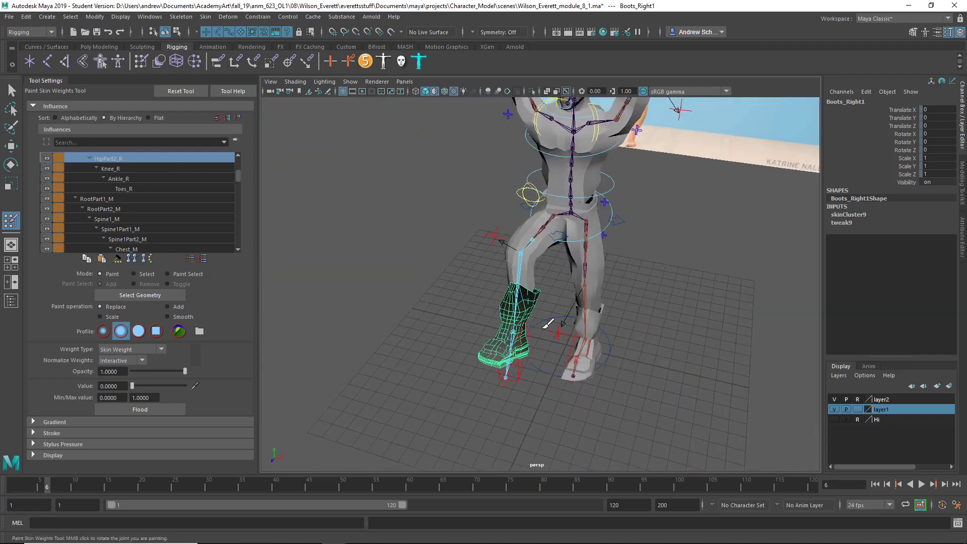
Step: Reset the whole rig to its default T-pose using the biped picker, and close the picker
click(384, 61)
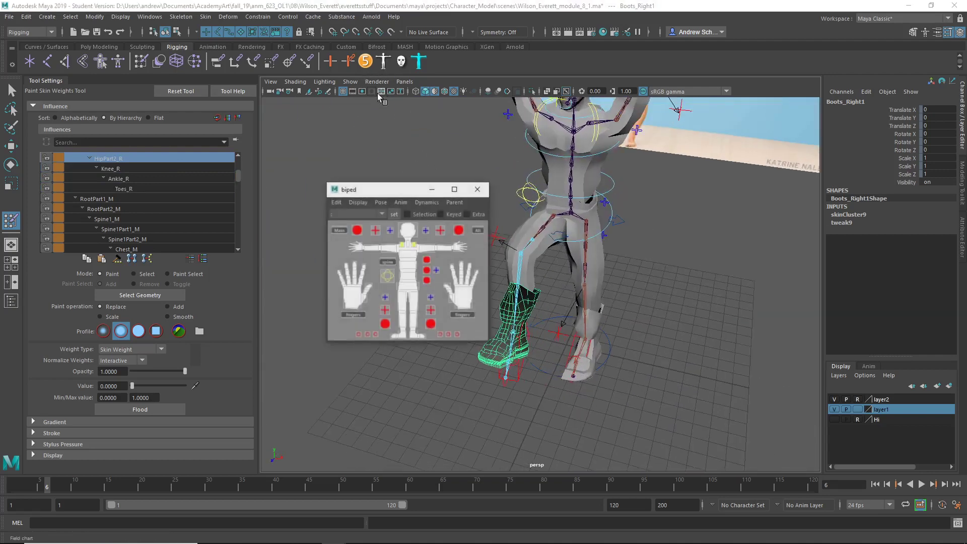
click(381, 202)
click(392, 235)
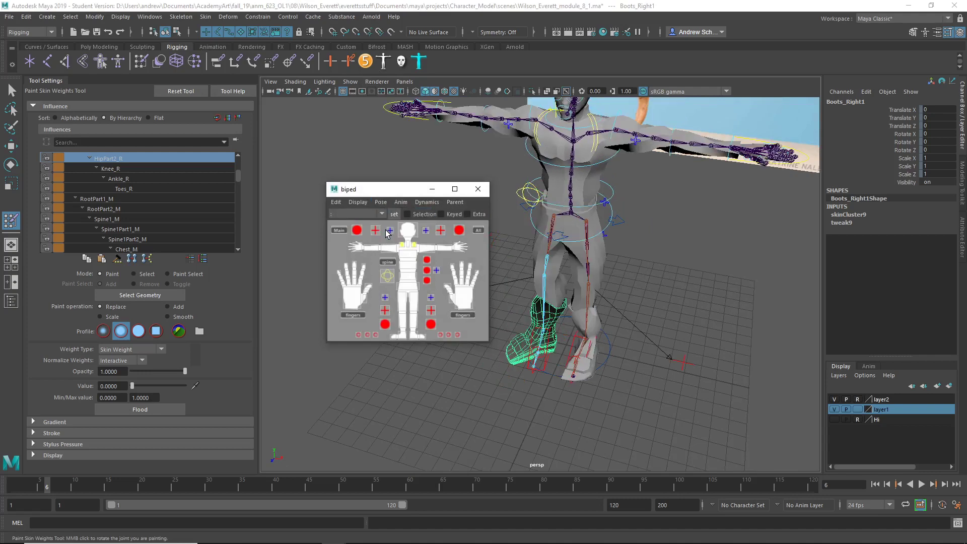
mouse_move(521, 363)
alt+mouse_down()
mouse_move(686, 352)
mouse_move(773, 364)
mouse_move(644, 371)
mouse_move(579, 347)
mouse_move(521, 225)
alt+mouse_up()
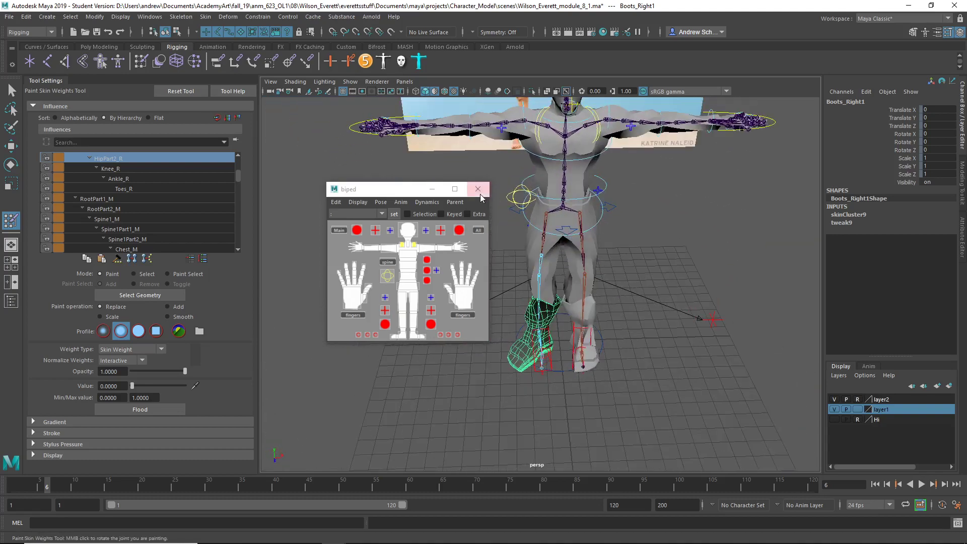
click(478, 190)
Step: Leave weight painting and examine how the right boot lines up with the leg and foot joints from several angles
key(q)
click(464, 337)
alt+drag(463, 336, 497, 374)
click(543, 331)
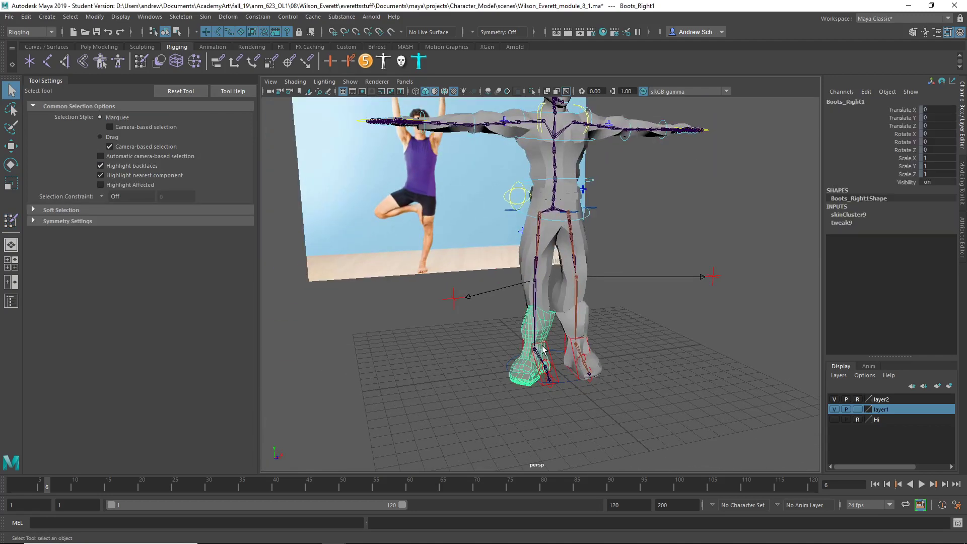
alt+drag(531, 348, 505, 348)
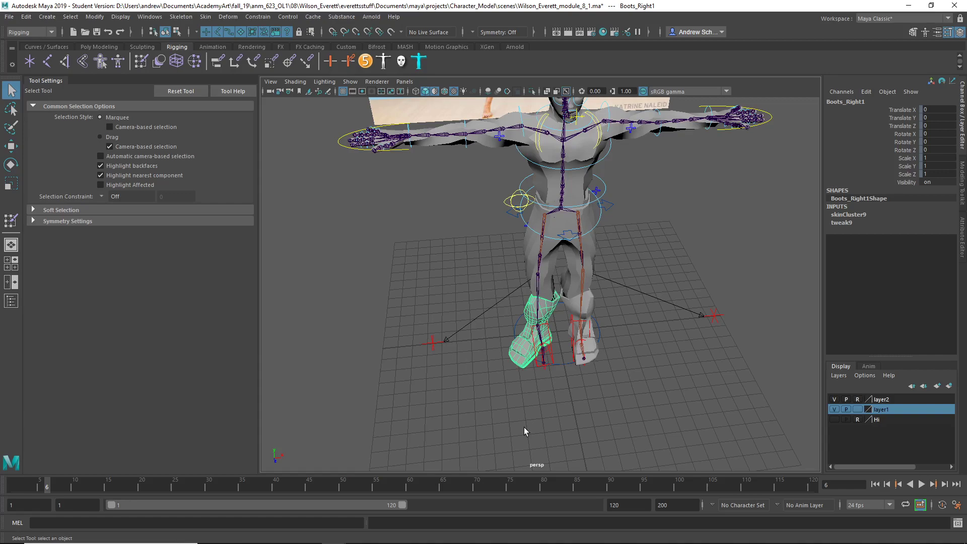
mouse_move(525, 431)
alt+mouse_down()
mouse_move(524, 458)
mouse_move(628, 406)
mouse_move(757, 410)
mouse_move(495, 414)
mouse_move(584, 420)
mouse_move(512, 423)
mouse_move(527, 443)
mouse_move(514, 410)
mouse_move(516, 427)
alt+mouse_up()
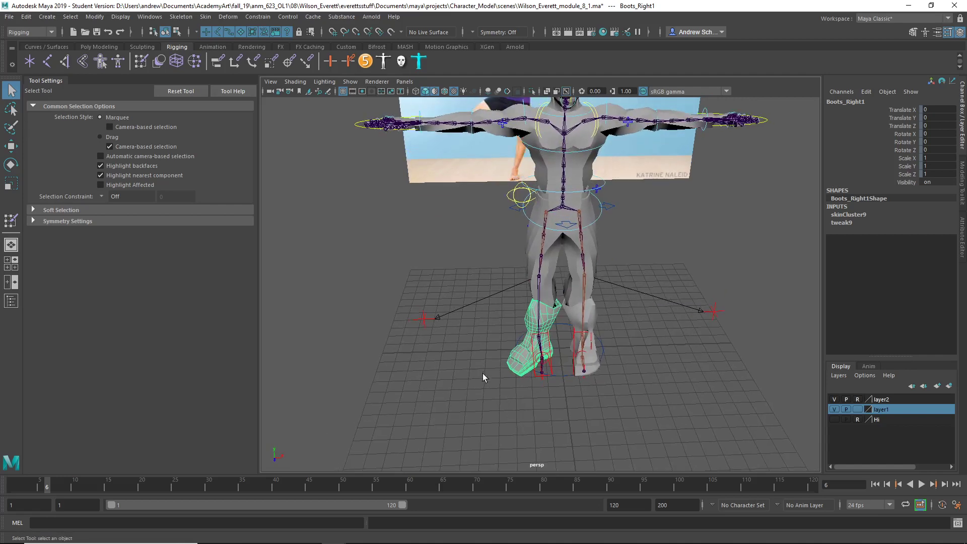
alt+right_drag(483, 374, 745, 388)
alt+middle_drag(557, 372, 560, 280)
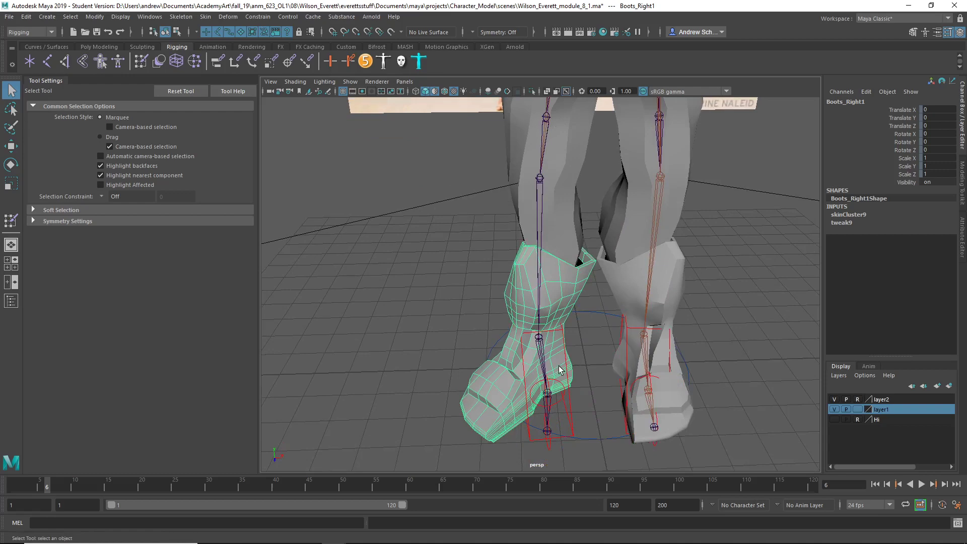
Step: Unbind the skin from the right boot mesh
alt+drag(559, 366, 560, 349)
alt+right_drag(582, 361, 439, 354)
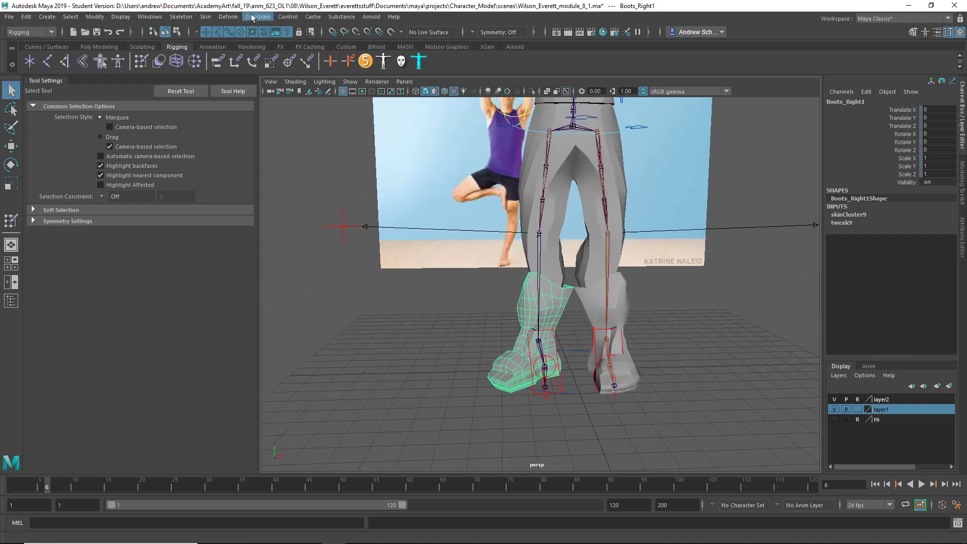
click(207, 17)
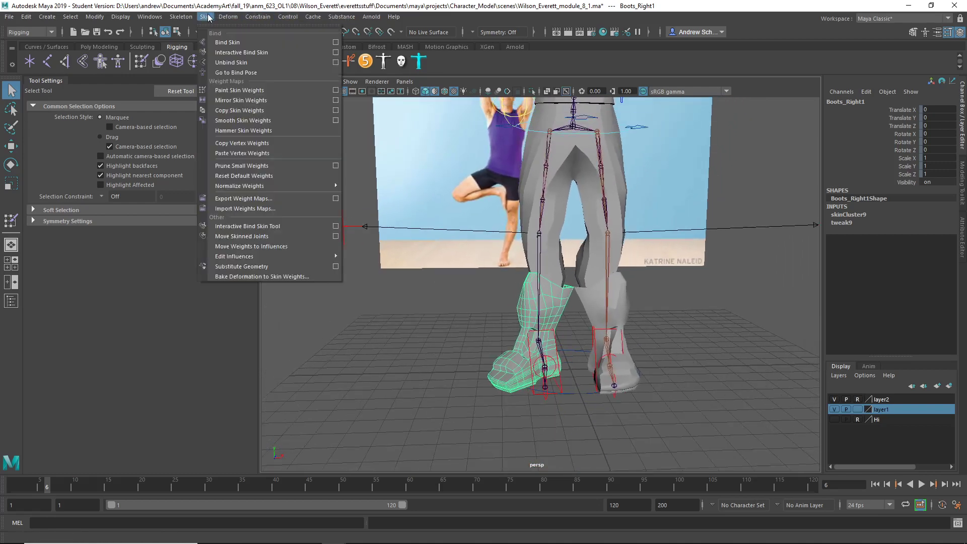
click(221, 62)
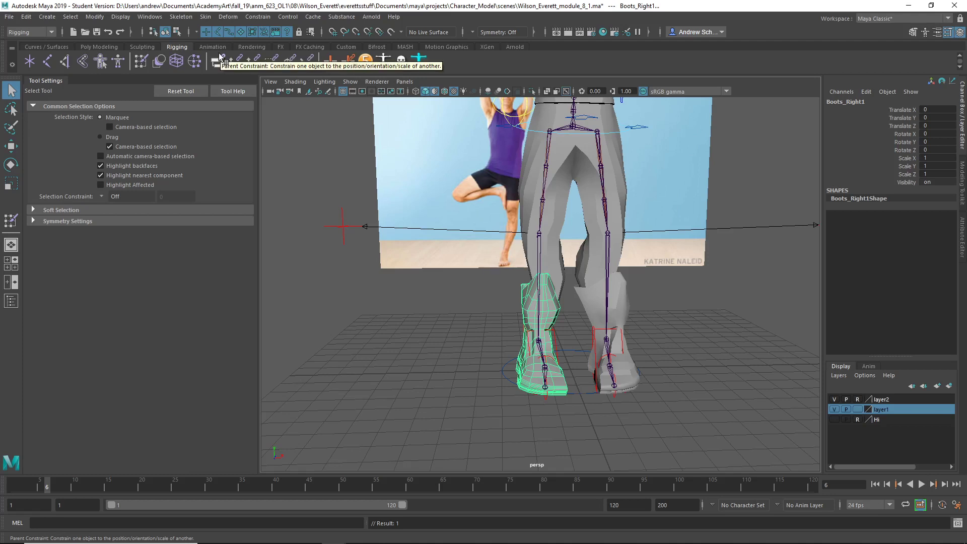
Step: Select the right knee pole vector control (PoleLeg_R) and check both pole vectors' placement relative to the legs from different angles
scroll(218, 53, down, 1)
scroll(379, 230, down, 5)
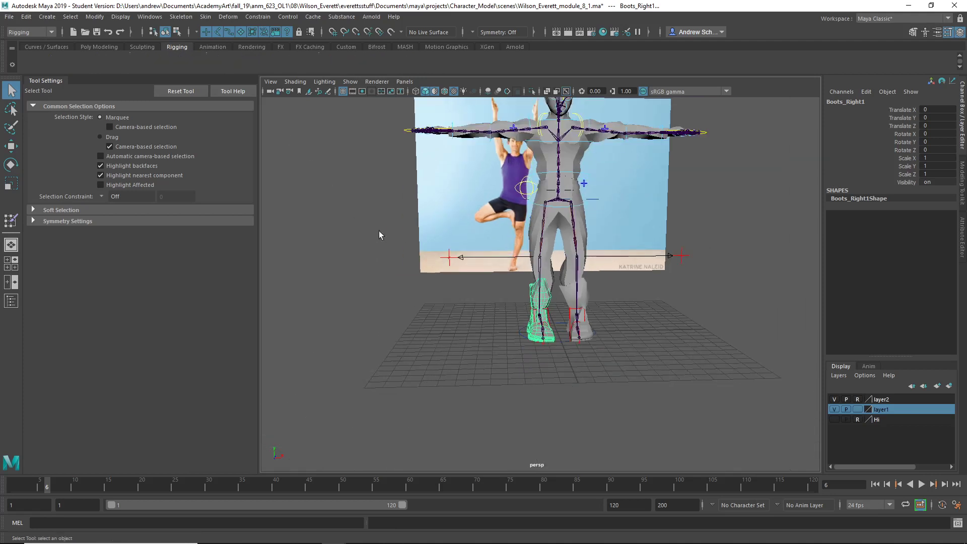
click(449, 257)
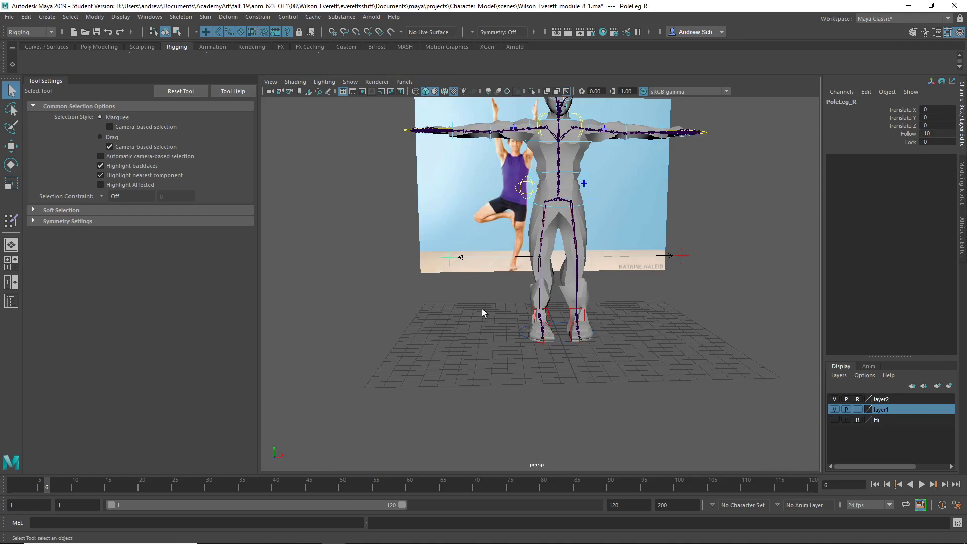
mouse_move(482, 312)
alt+mouse_down()
mouse_move(478, 359)
mouse_move(483, 334)
mouse_move(534, 317)
mouse_move(704, 309)
mouse_move(687, 319)
mouse_move(470, 328)
alt+mouse_up()
alt+right_drag(471, 328, 687, 331)
alt+drag(687, 330, 523, 280)
alt+right_drag(523, 280, 288, 255)
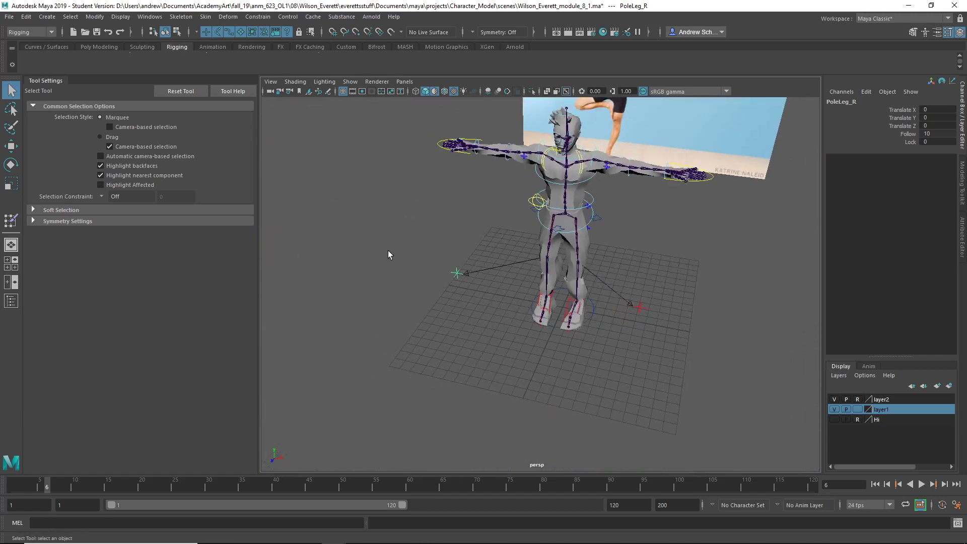
alt+right_drag(387, 251, 462, 276)
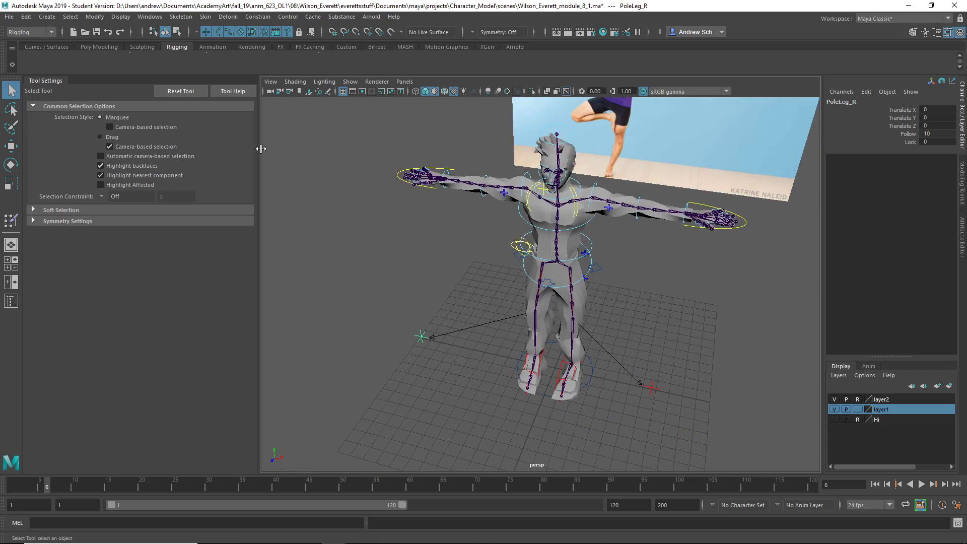
Step: Clear the selection, look through the shelves for the AdvancedSkeleton tool, and open it from the Rigging shelf
click(355, 143)
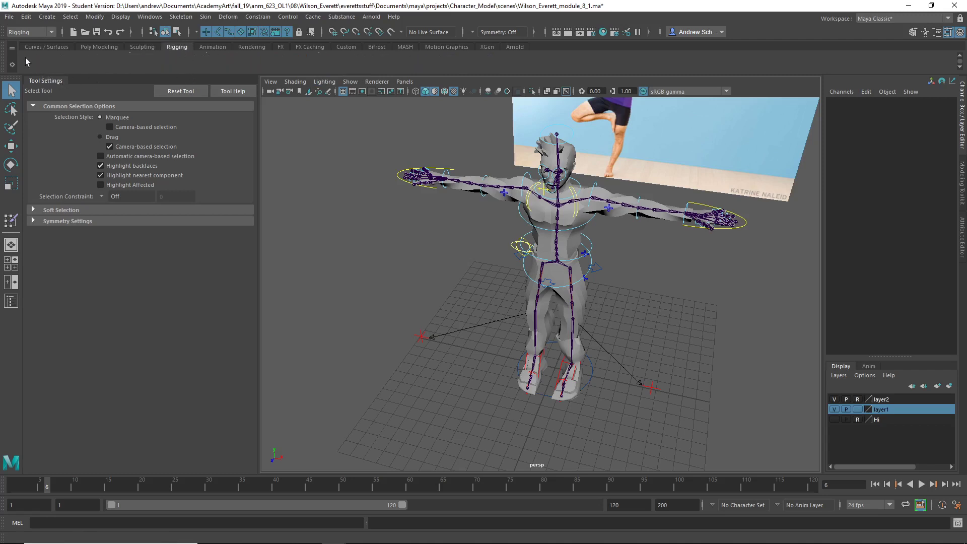
click(35, 47)
click(100, 47)
click(142, 46)
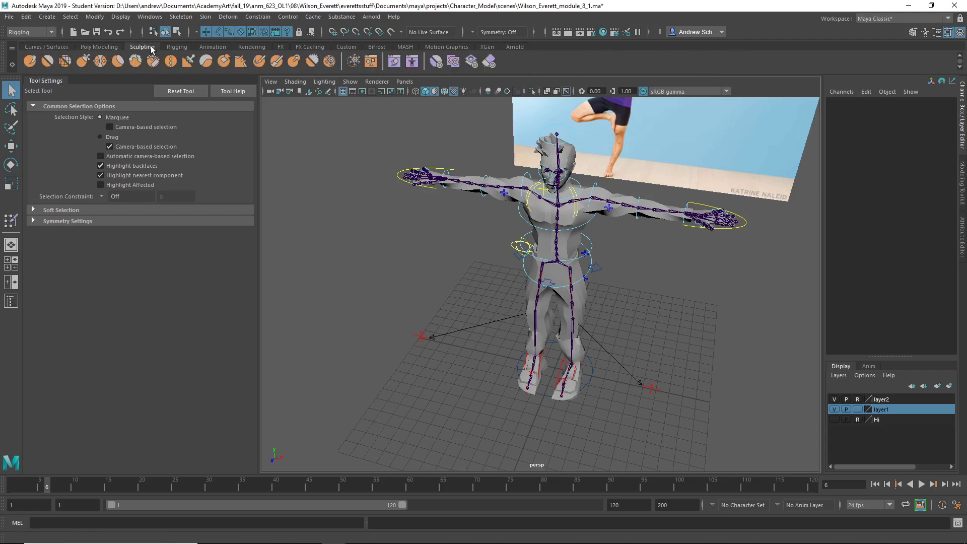
click(173, 46)
click(213, 46)
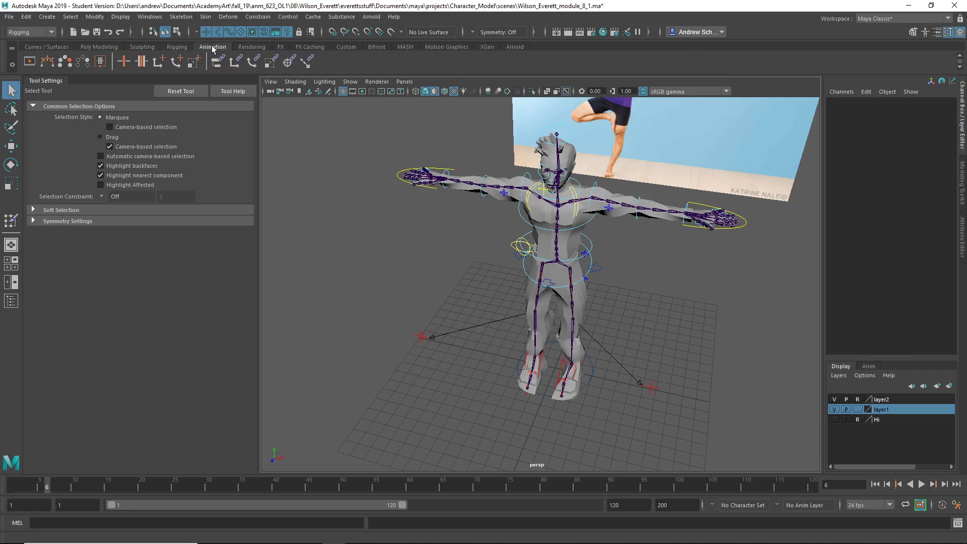
click(251, 47)
click(280, 46)
click(309, 46)
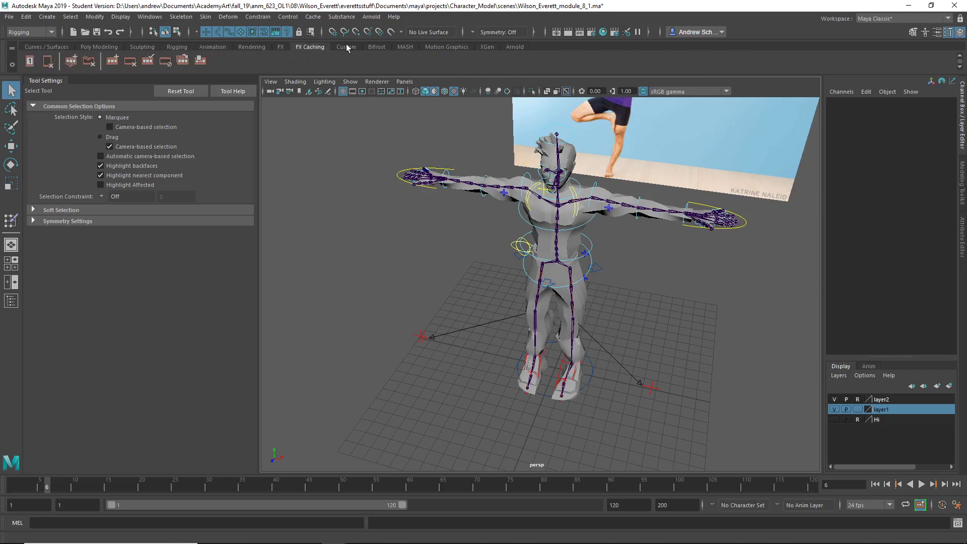
click(347, 47)
click(177, 46)
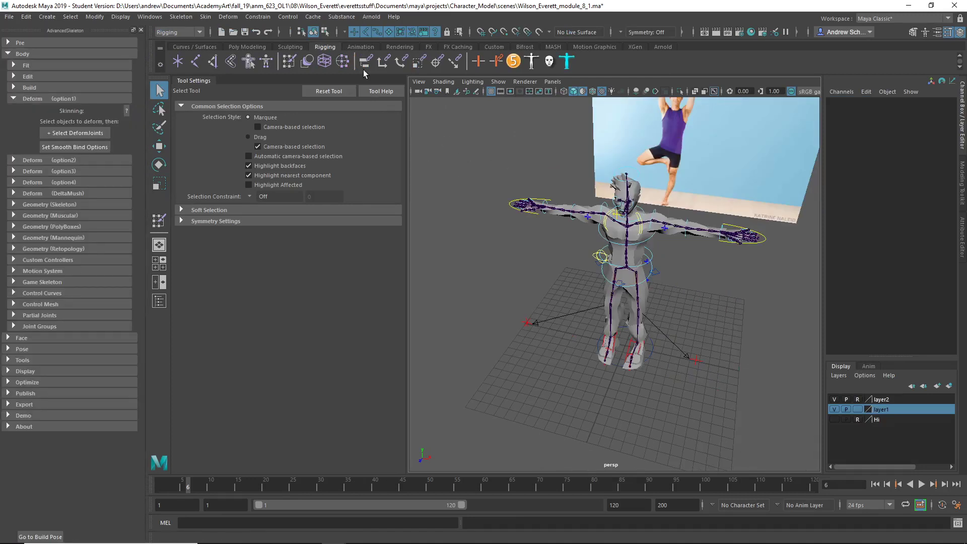
Step: Limit selection to surface objects, select all of the character's meshes, and unbind their skin
click(345, 33)
click(355, 49)
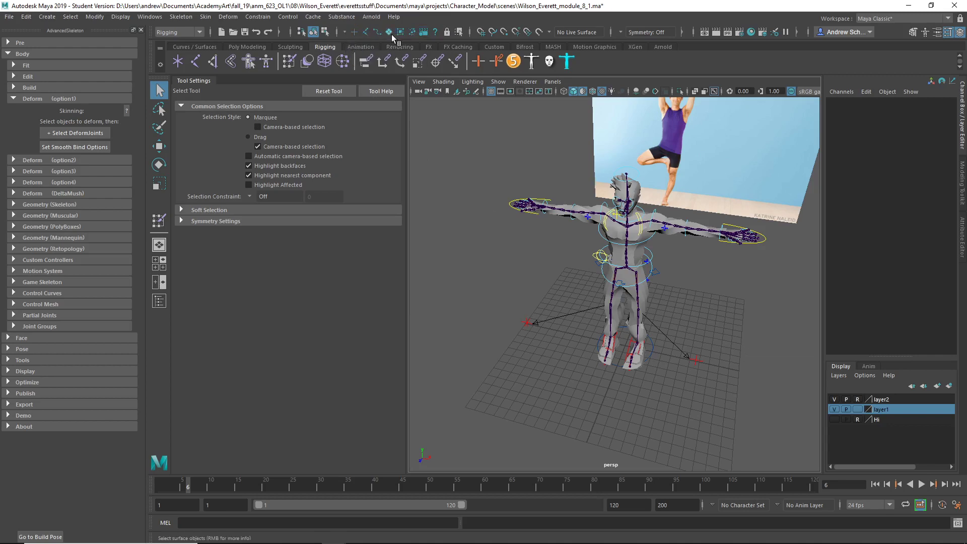
click(391, 33)
alt+drag(475, 122, 742, 443)
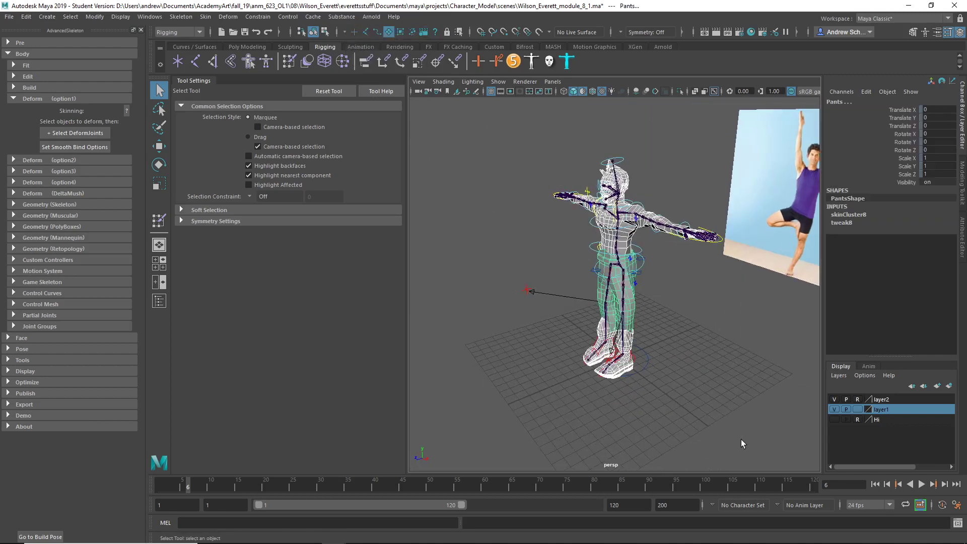
alt+drag(564, 286, 586, 245)
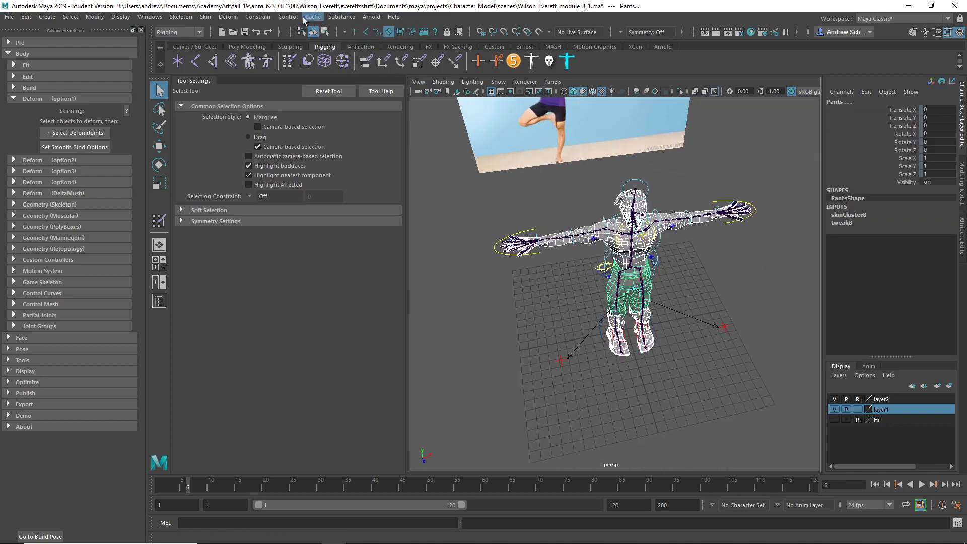
click(205, 17)
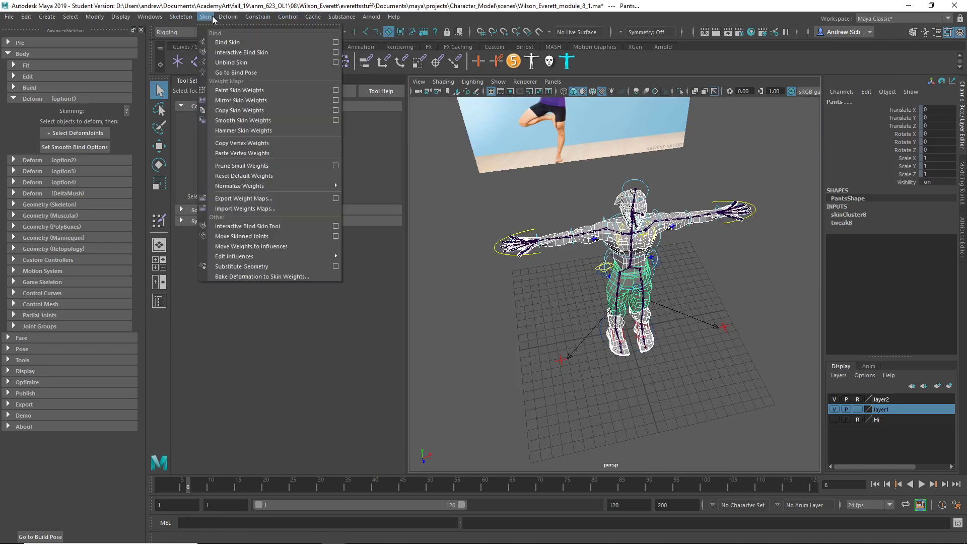
click(239, 65)
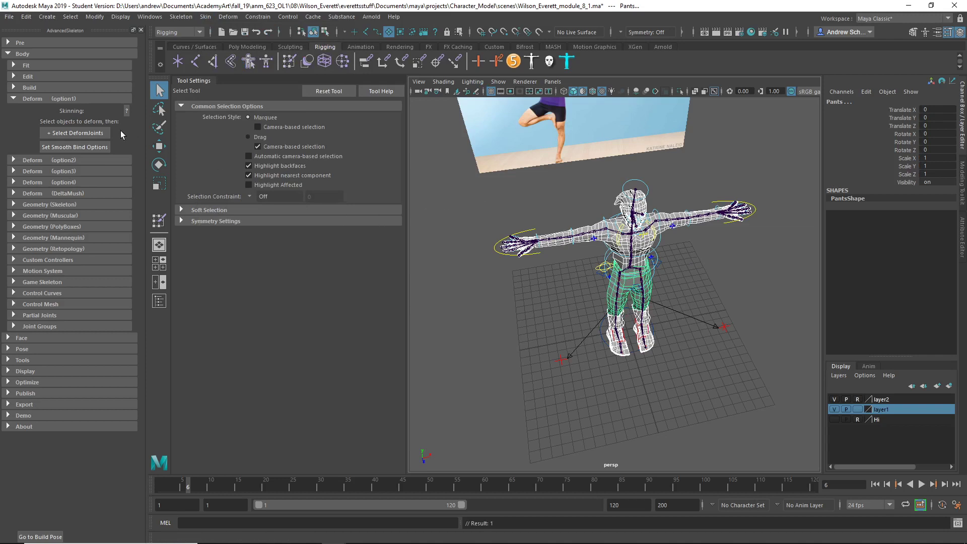
Step: Toggle AdvancedSkeleton from the built rig to the fit skeleton using the Body Build options
click(36, 66)
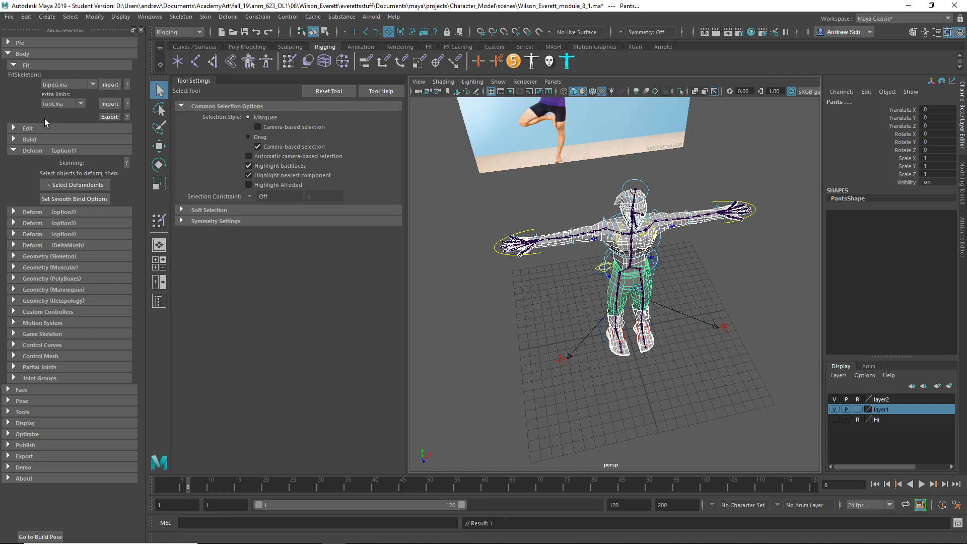
click(34, 141)
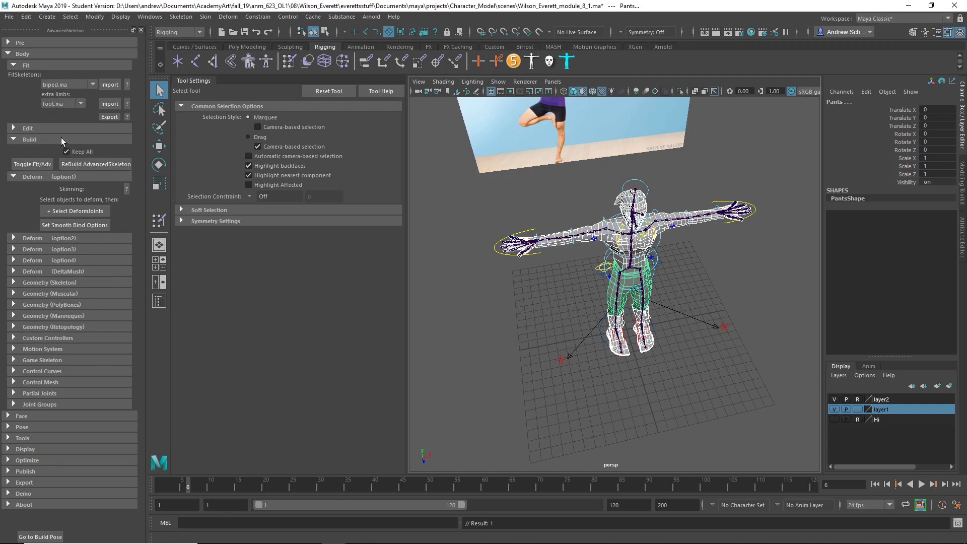
click(45, 165)
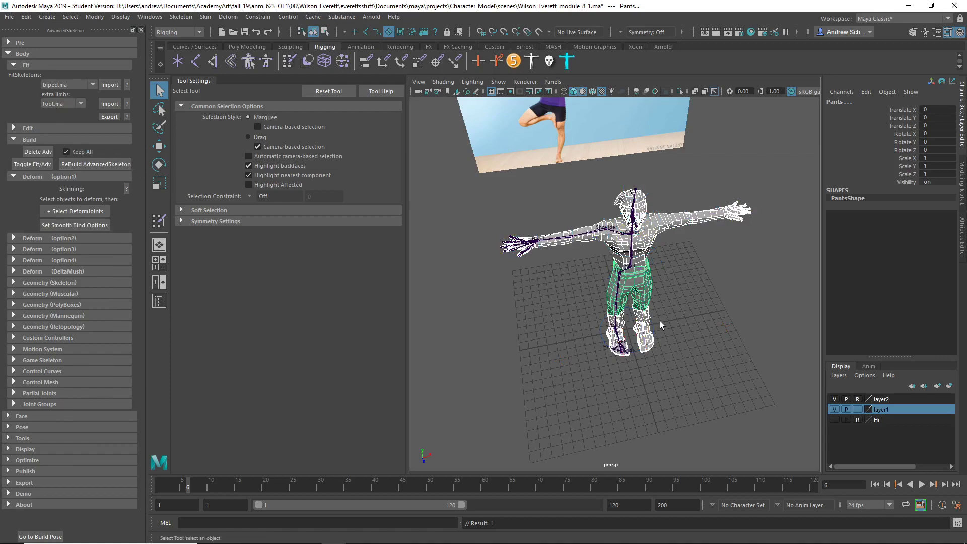
Step: Check the fit skeleton's leg and foot joints against the meshes, and switch to the front orthographic view
alt+drag(696, 360, 596, 337)
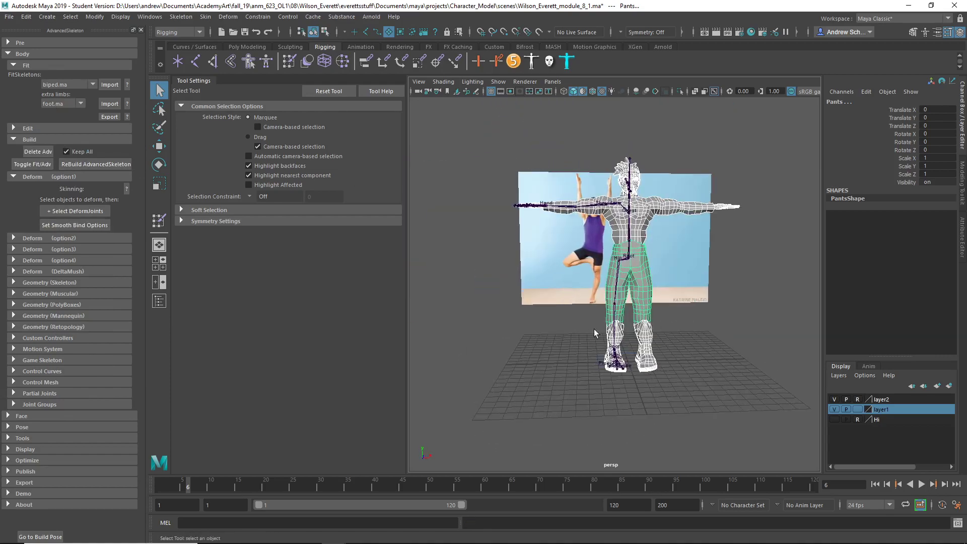
alt+right_drag(542, 333, 855, 350)
alt+middle_drag(684, 396, 657, 259)
alt+drag(593, 336, 569, 315)
key(space)
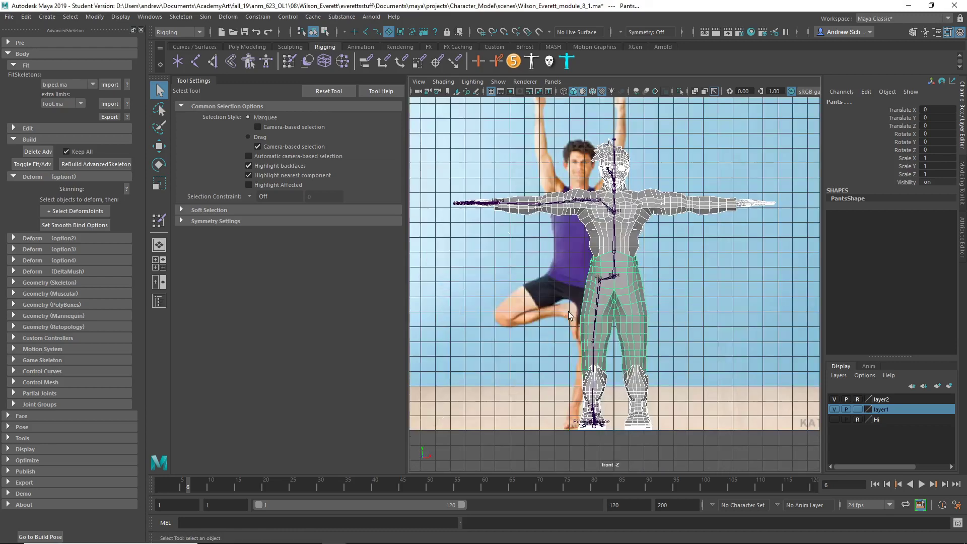
Step: Make all object types selectable, and move the Knee joint alone inward and slightly down toward the middle of the pant leg in front view
alt+right_drag(559, 316, 647, 377)
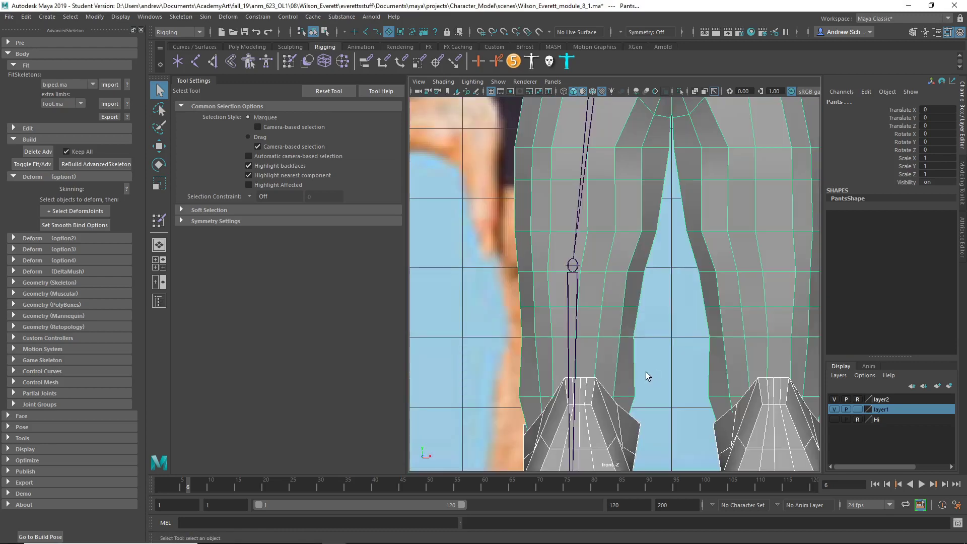
click(573, 266)
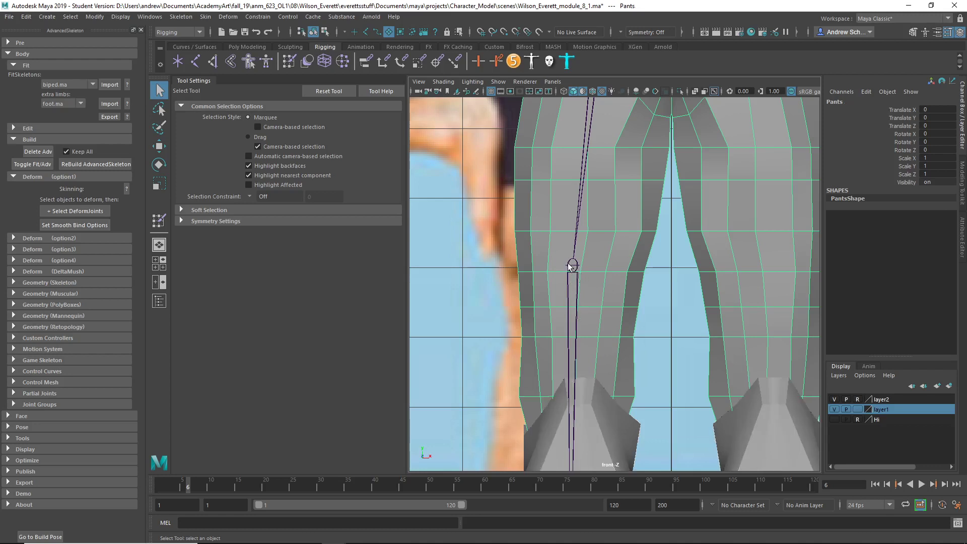
click(346, 32)
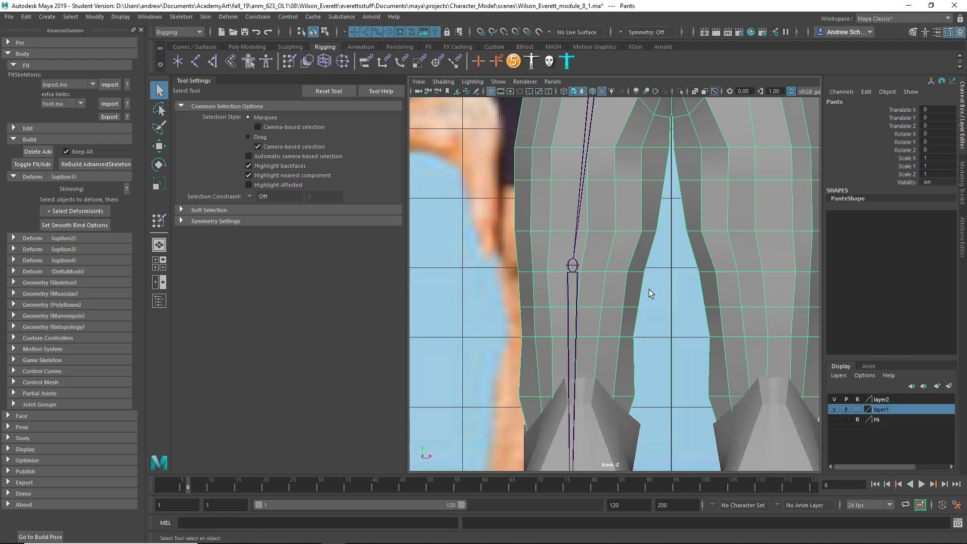
click(572, 266)
key(w)
drag(572, 266, 579, 301)
key(ctrl+z)
key(d)
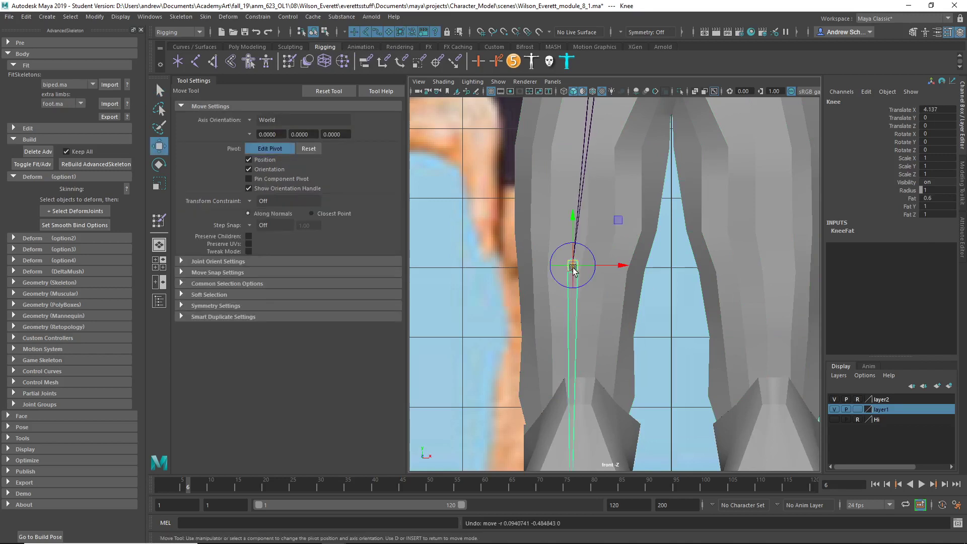
drag(573, 266, 584, 279)
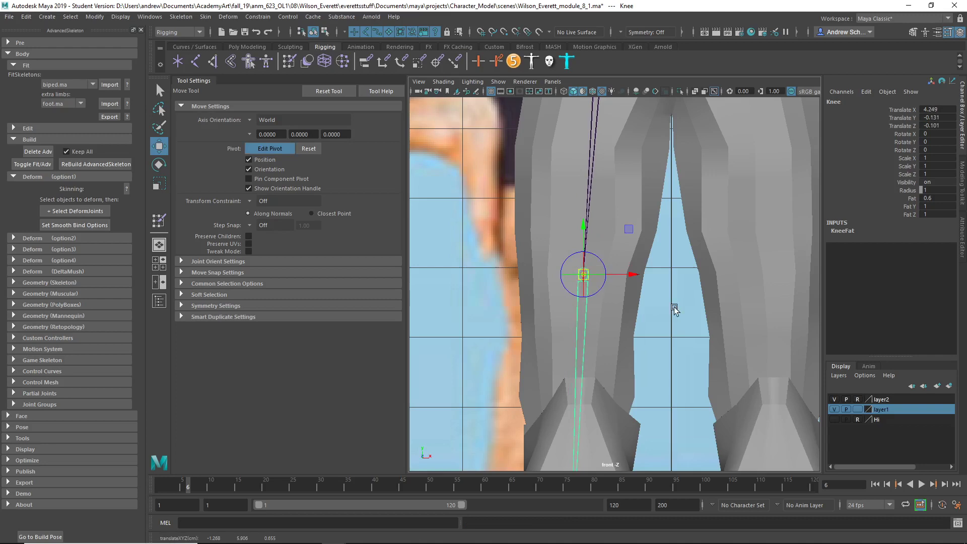
Step: Fine-tune the Knee joint's position inside the leg in the perspective view, to translate values of about 4.26, -0.02, -0.23
alt+right_drag(676, 310, 503, 311)
key(space)
drag(539, 312, 539, 284)
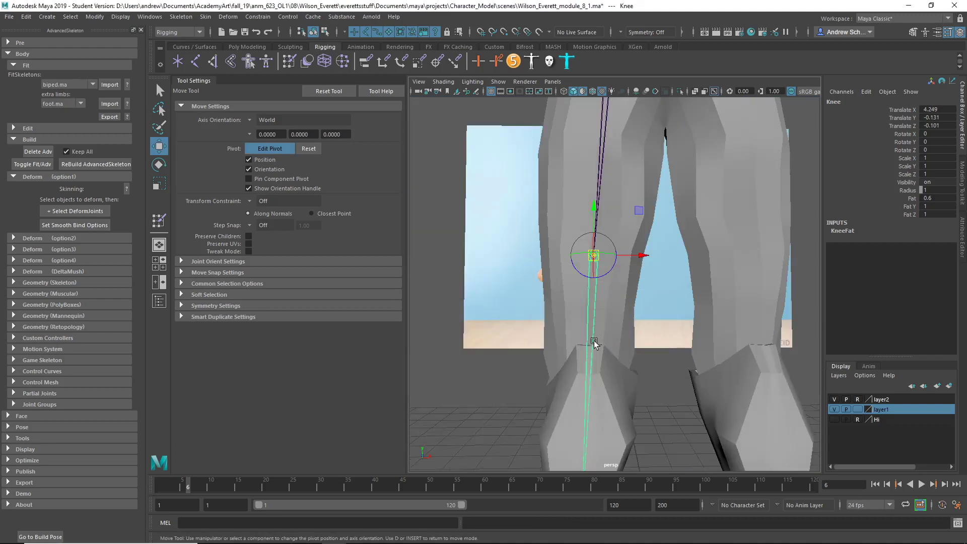
drag(704, 259, 706, 255)
alt+right_drag(779, 286, 664, 328)
alt+drag(664, 328, 726, 342)
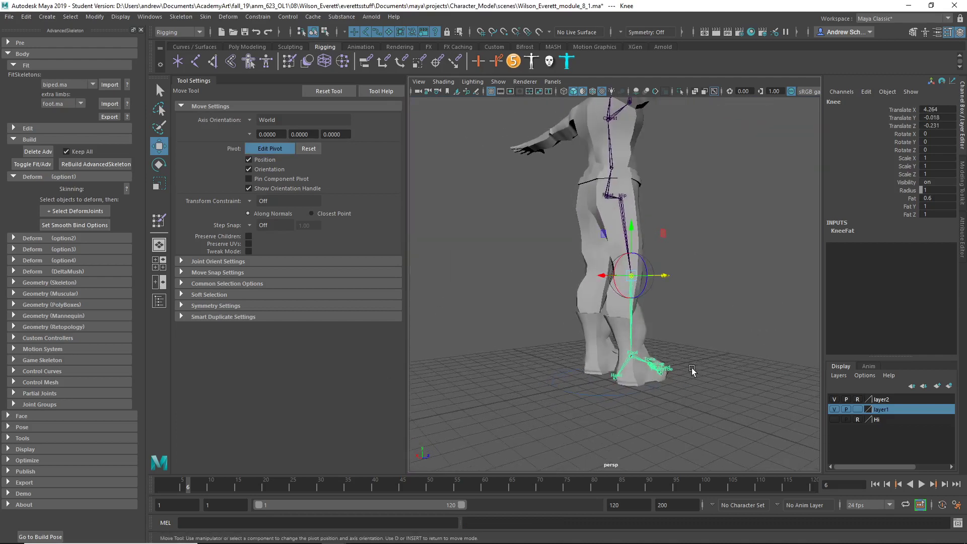
Step: In the side view, move the Heel joint down to the back lower edge of the boot's heel, at about 1.43, -0.94, -0.21
key(space)
drag(693, 370, 741, 369)
alt+middle_drag(695, 423, 693, 6)
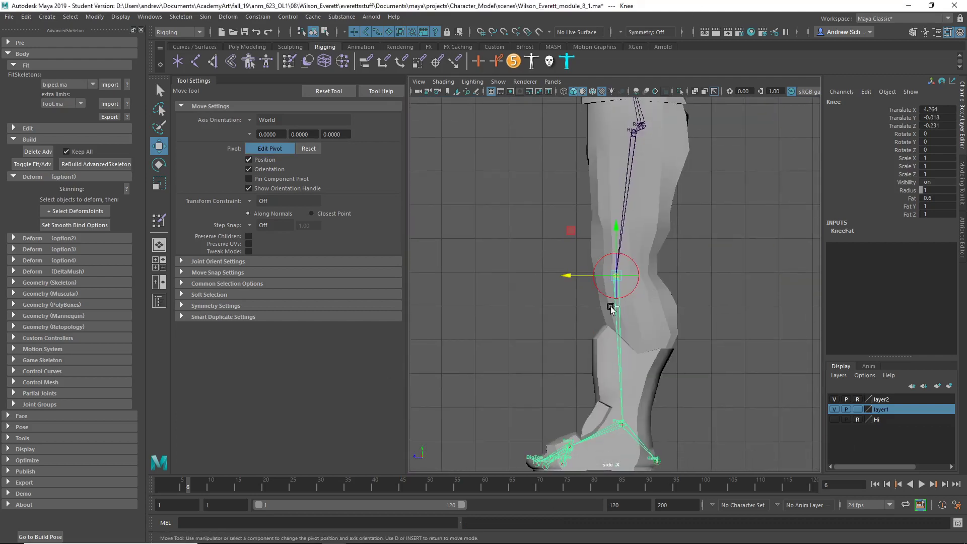
ctrl+alt+drag(512, 376, 730, 542)
click(682, 285)
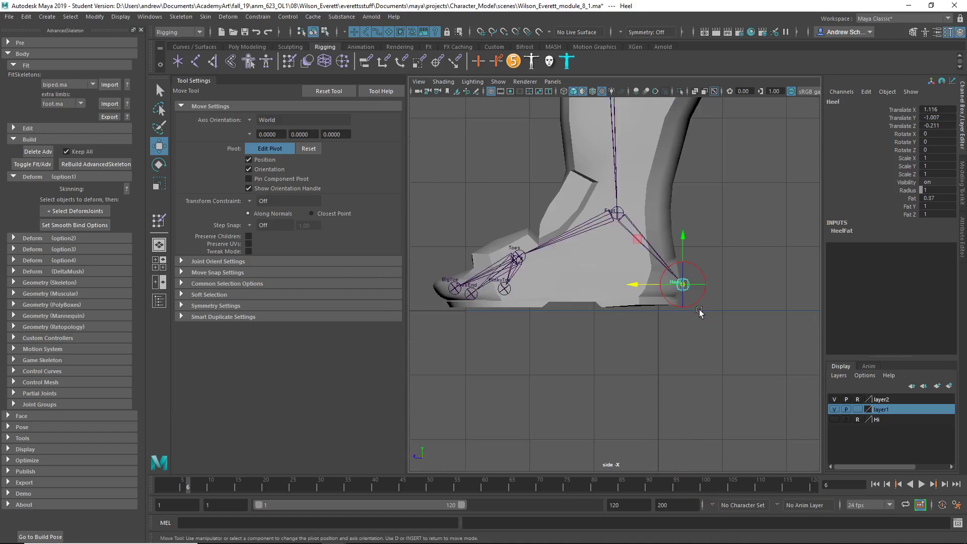
scroll(687, 367, up, 5)
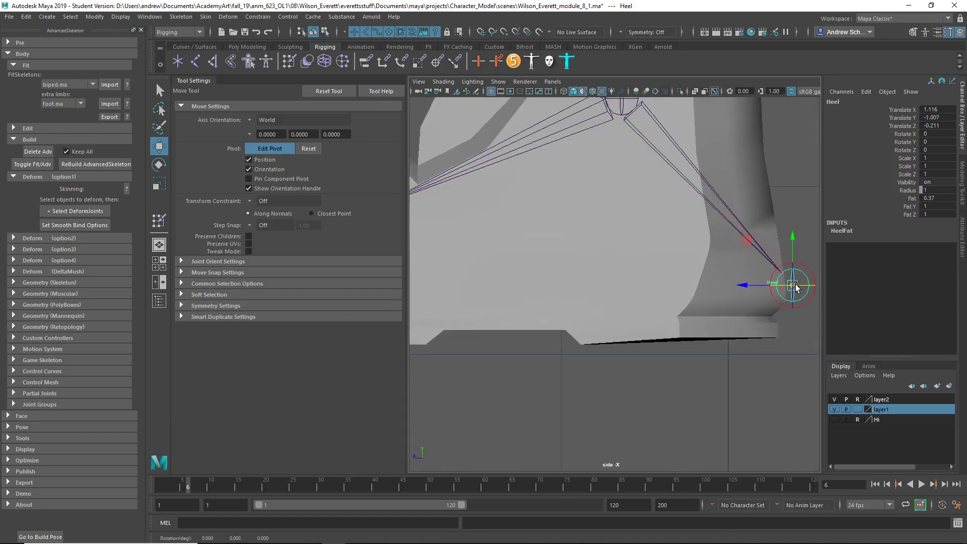
drag(795, 292, 782, 340)
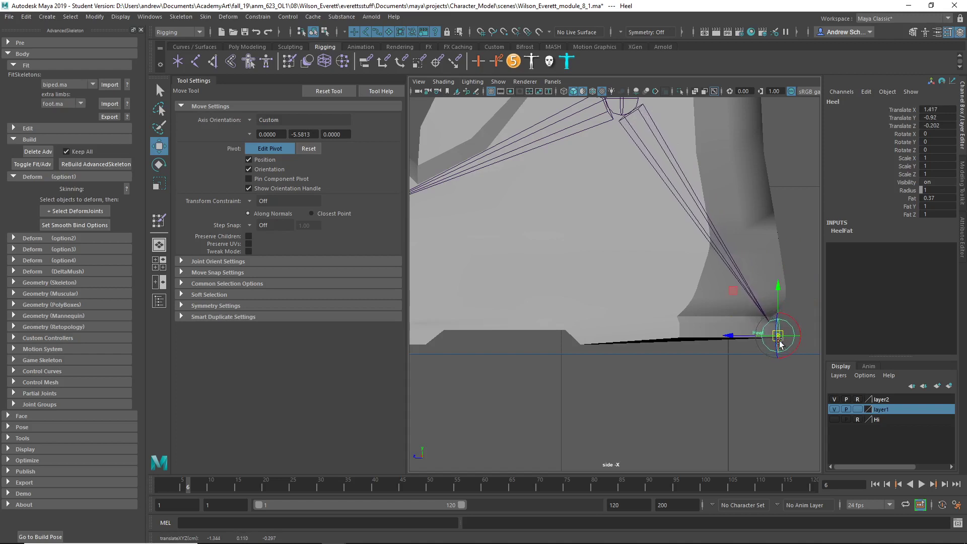
drag(779, 290, 750, 294)
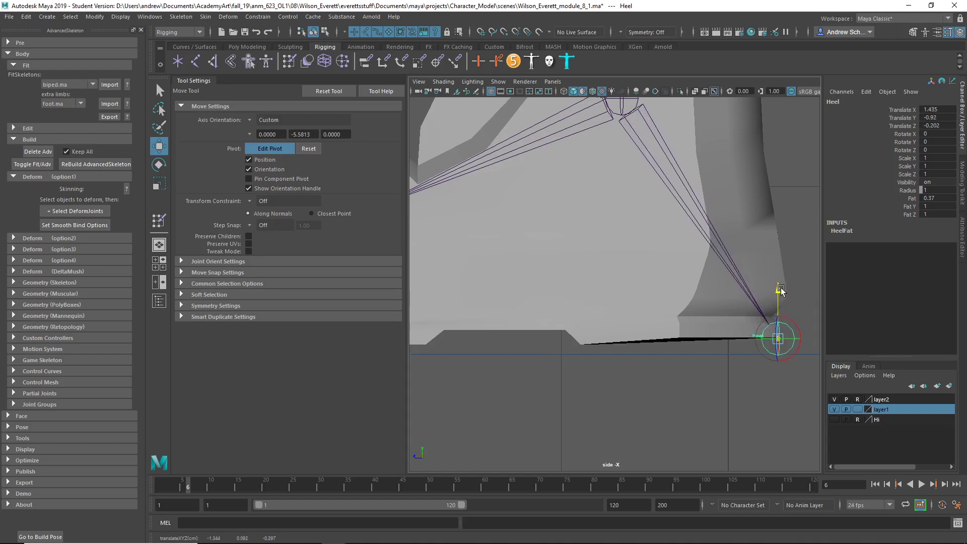
drag(740, 344, 732, 337)
Step: Move the BigToe joint down to the front tip of the boot's sole in the side view
alt+middle_drag(538, 364, 936, 363)
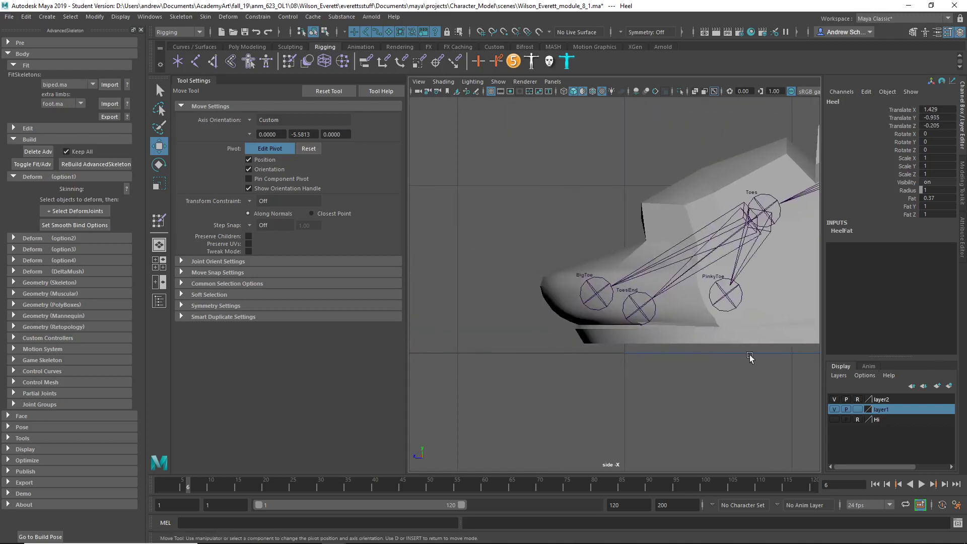
click(595, 298)
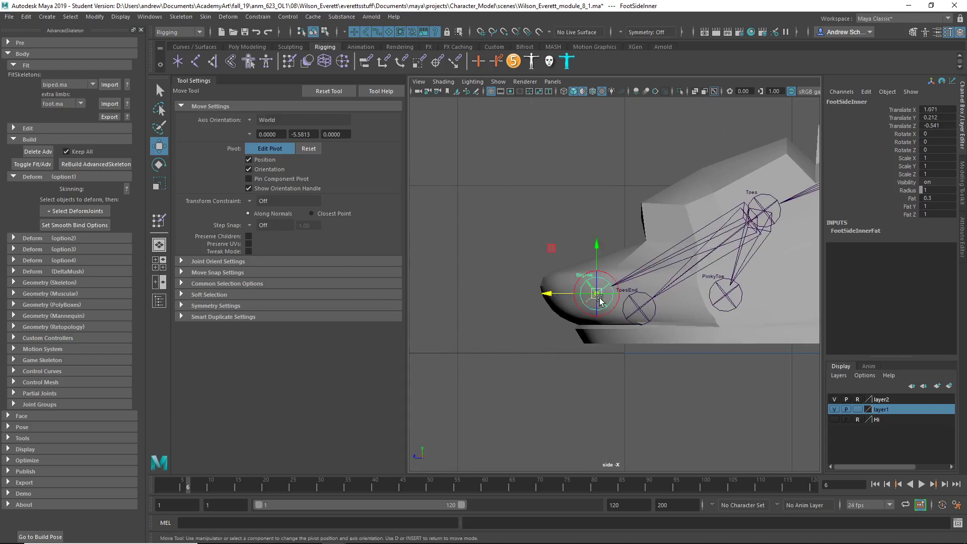
drag(594, 298, 596, 345)
Step: Move the ToesEnd and PinkyToe joints onto the BigToe joint at the front tip of the boot's sole
click(644, 323)
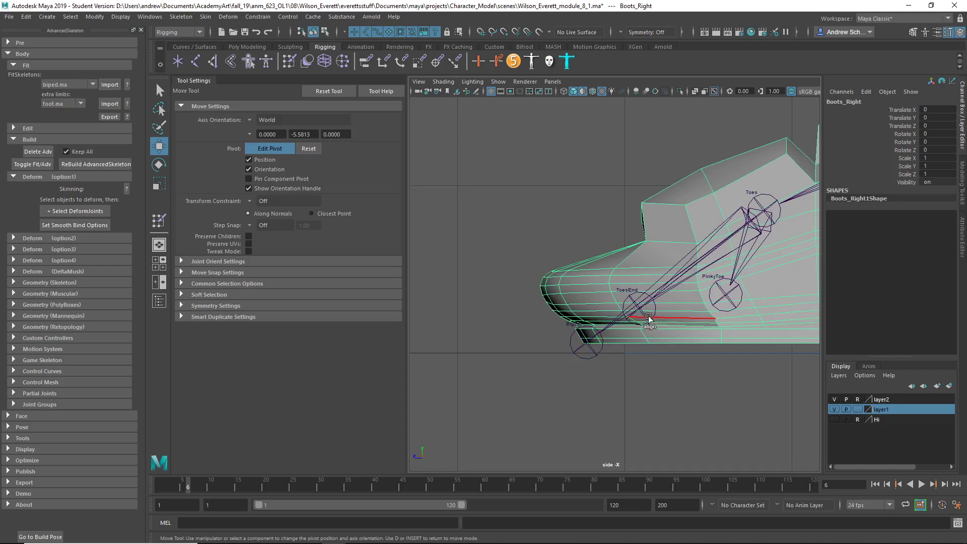
click(651, 319)
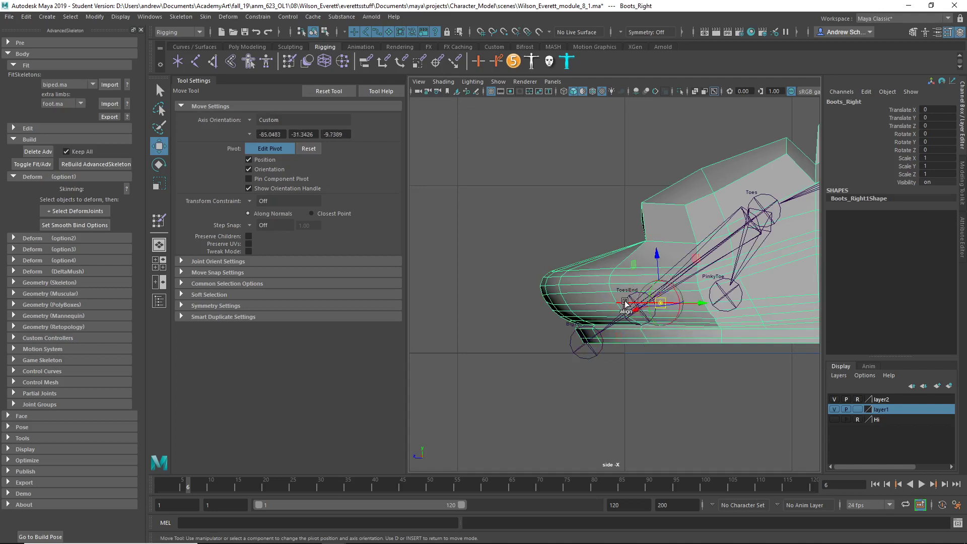
key(q)
click(652, 386)
click(639, 308)
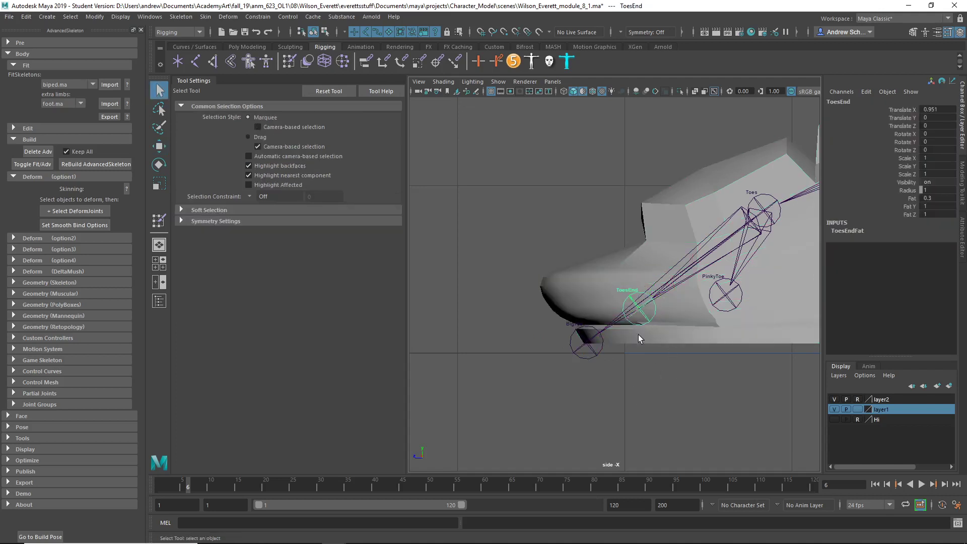
key(w)
drag(639, 308, 590, 345)
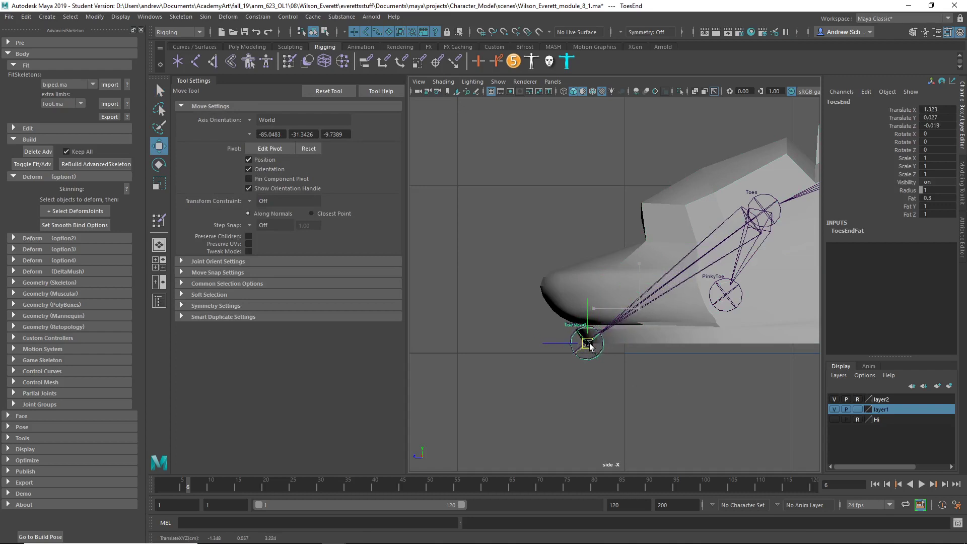
click(727, 296)
drag(728, 298, 587, 343)
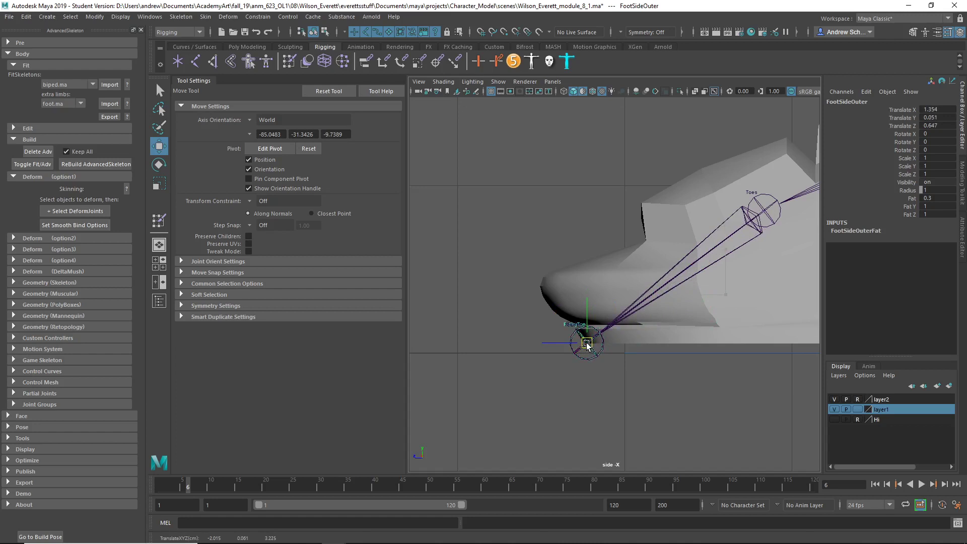
Step: In the perspective view, lower the Toes joint on its own to the level of the boot's sole
key(space)
drag(652, 309, 656, 272)
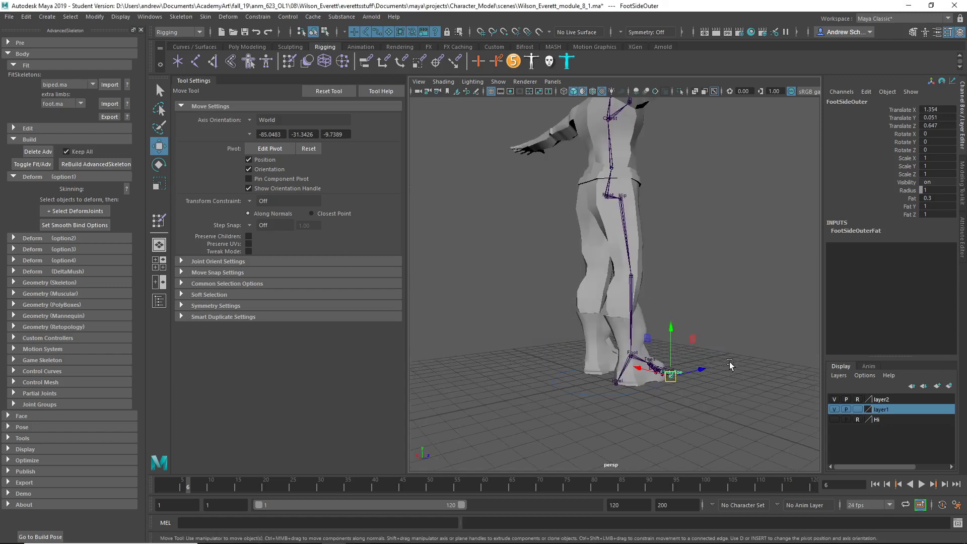
alt+drag(730, 365, 662, 371)
click(660, 372)
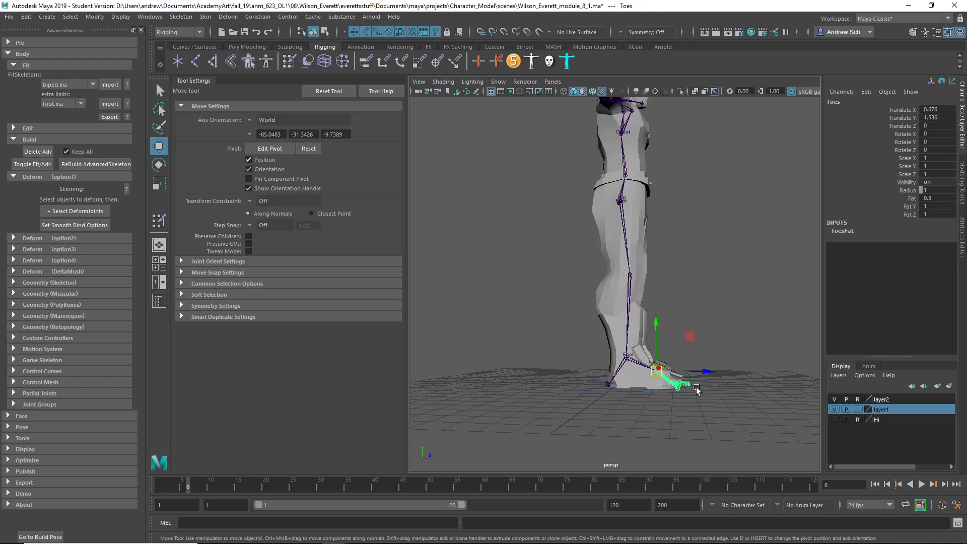
key(d)
drag(657, 325, 658, 335)
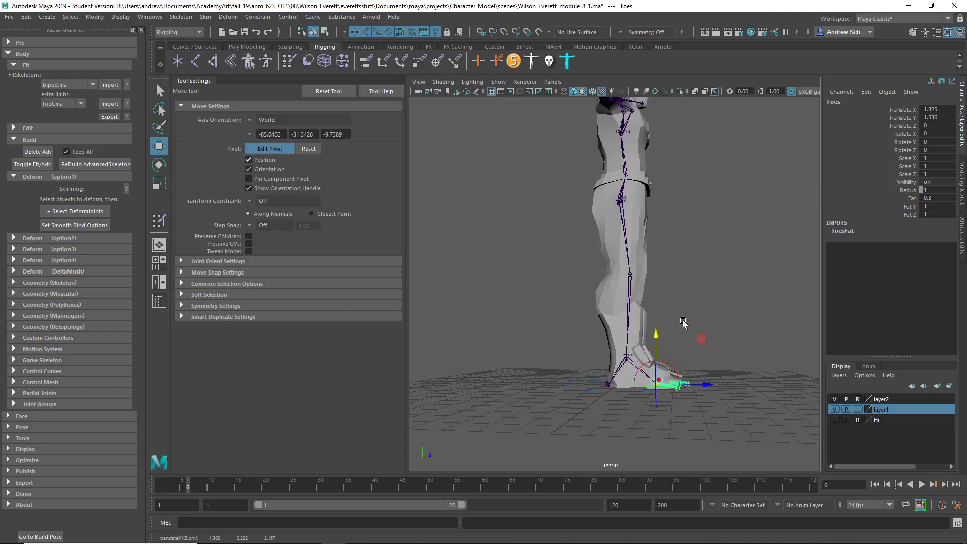
Step: Clear the selection and examine how the fit skeleton's joints line up with the torso, head, arm and hand
click(741, 341)
alt+drag(748, 344, 640, 317)
alt+middle_drag(640, 317, 622, 345)
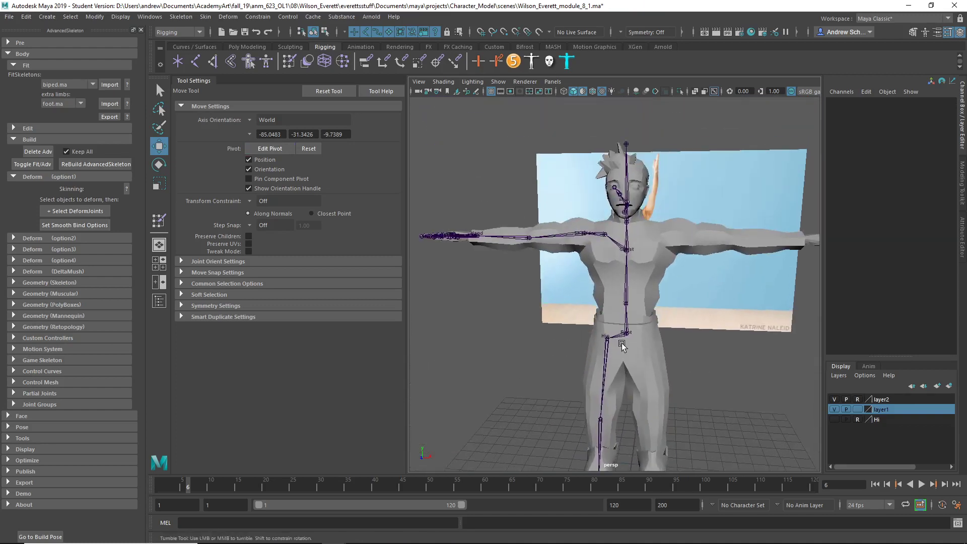
alt+drag(623, 346, 647, 343)
alt+right_drag(647, 344, 743, 335)
alt+drag(743, 337, 703, 351)
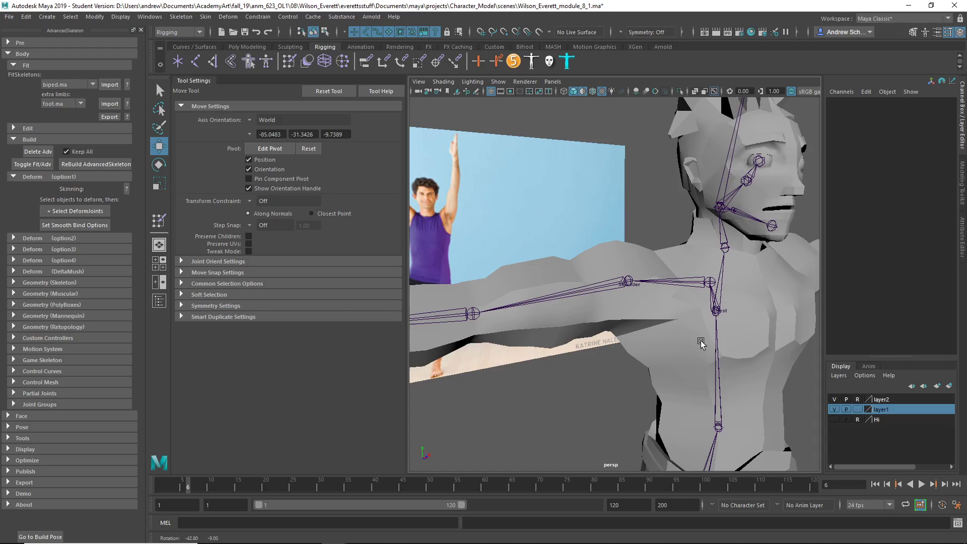
alt+drag(701, 343, 666, 351)
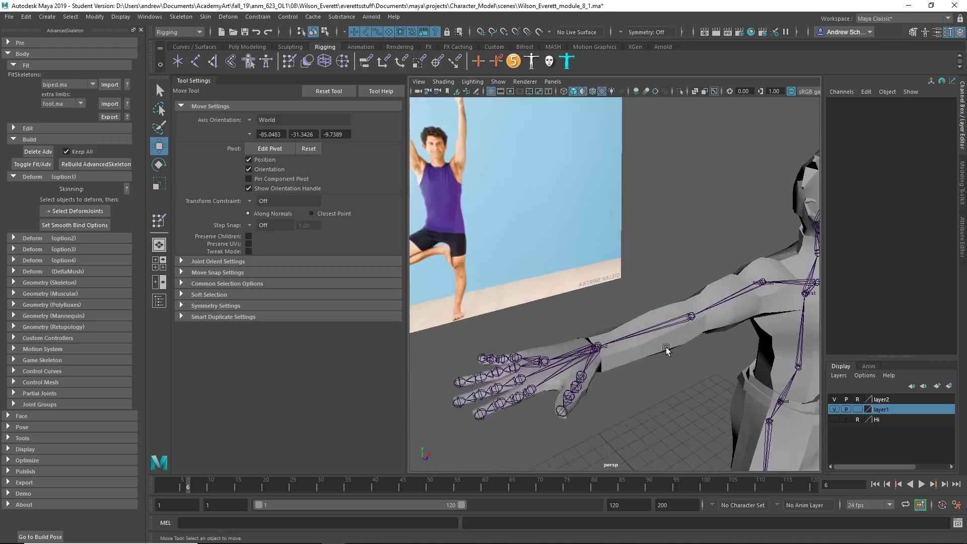
alt+right_drag(666, 350, 534, 347)
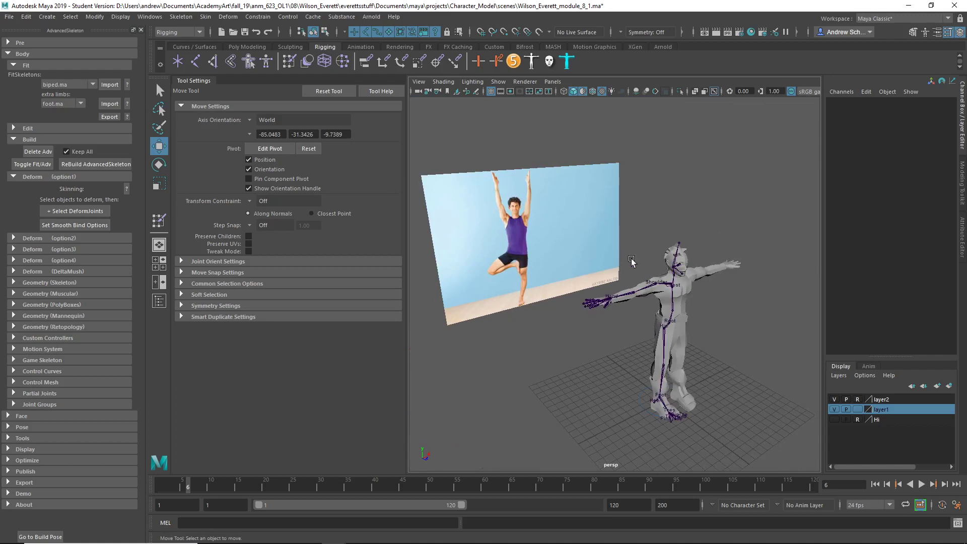
Step: Rebuild the AdvancedSkeleton rig from the adjusted fit skeleton
click(345, 32)
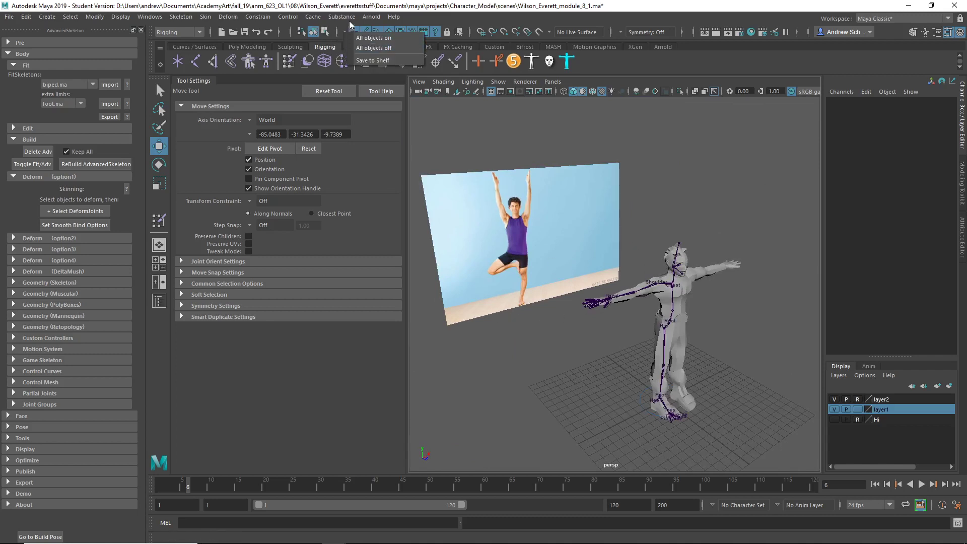
click(350, 48)
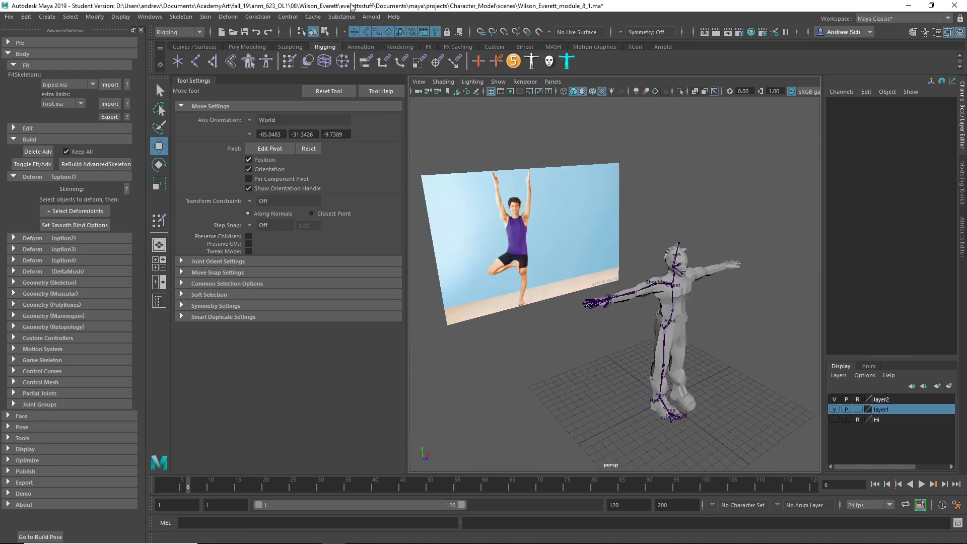
click(108, 162)
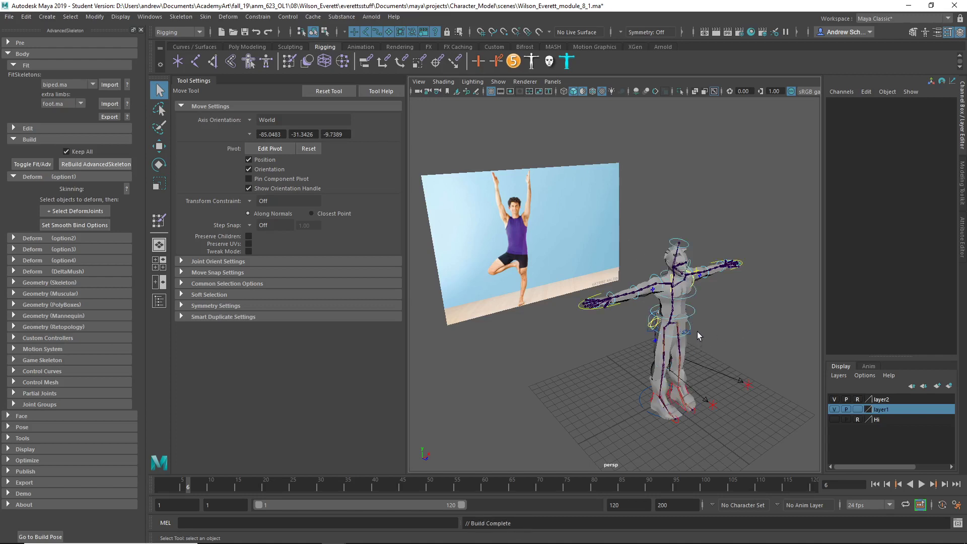
Step: Limit selection to surface objects, display all of the character's meshes in smooth preview, and clear the selection
alt+drag(723, 340, 559, 305)
alt+right_drag(559, 306, 605, 306)
alt+drag(604, 306, 713, 296)
click(345, 32)
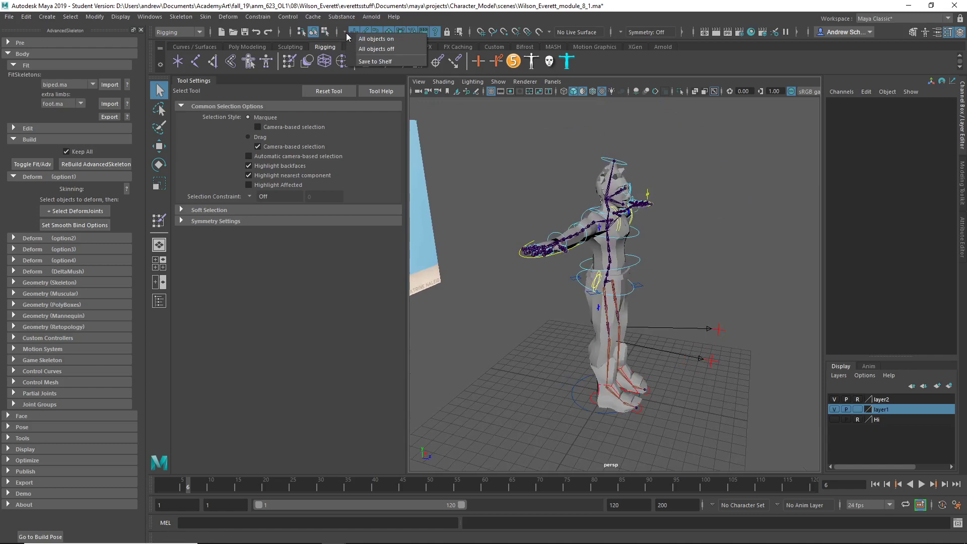
click(393, 48)
click(388, 31)
drag(476, 128, 728, 444)
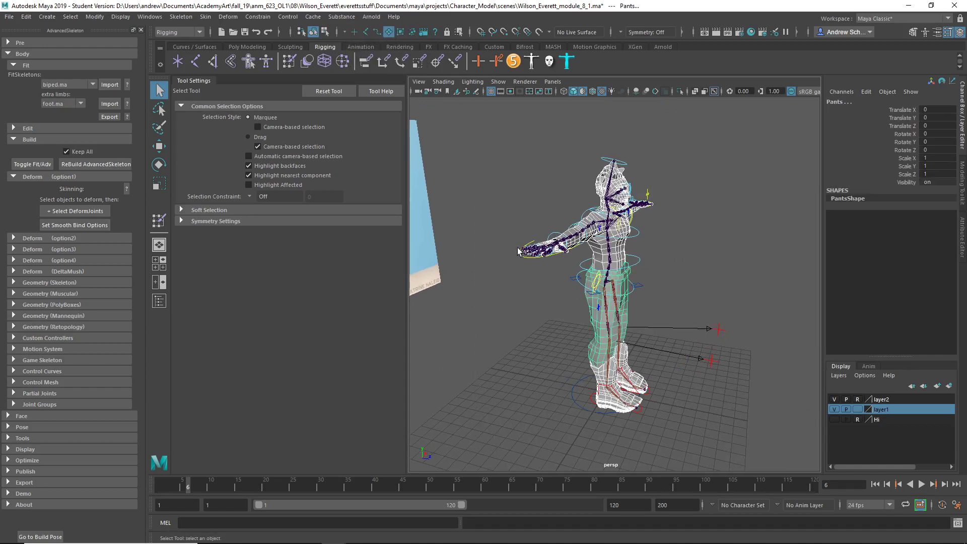
click(551, 208)
alt+drag(552, 208, 521, 156)
drag(509, 122, 695, 452)
click(705, 319)
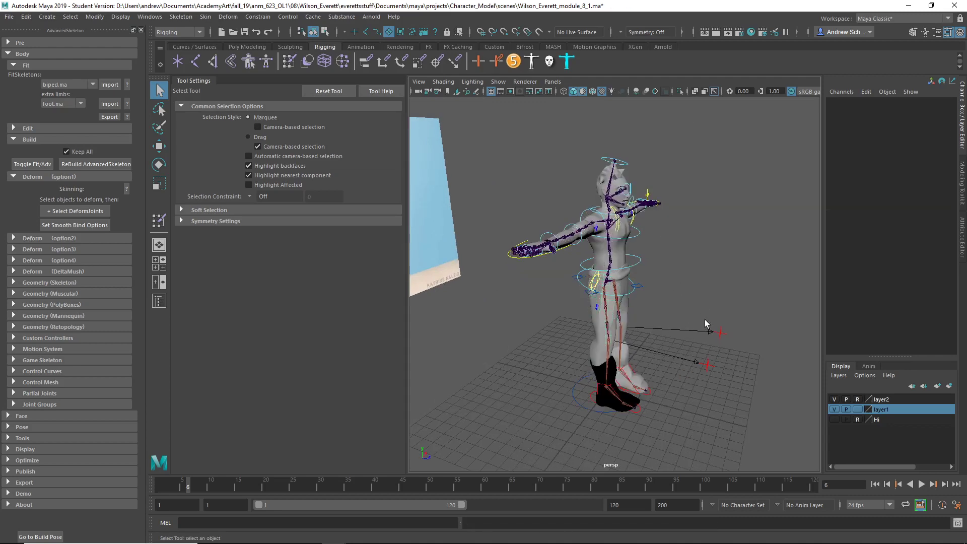
Step: Reverse the normals of the black right boot mesh so it shades like the rest of the character
alt+drag(705, 320, 603, 319)
click(612, 345)
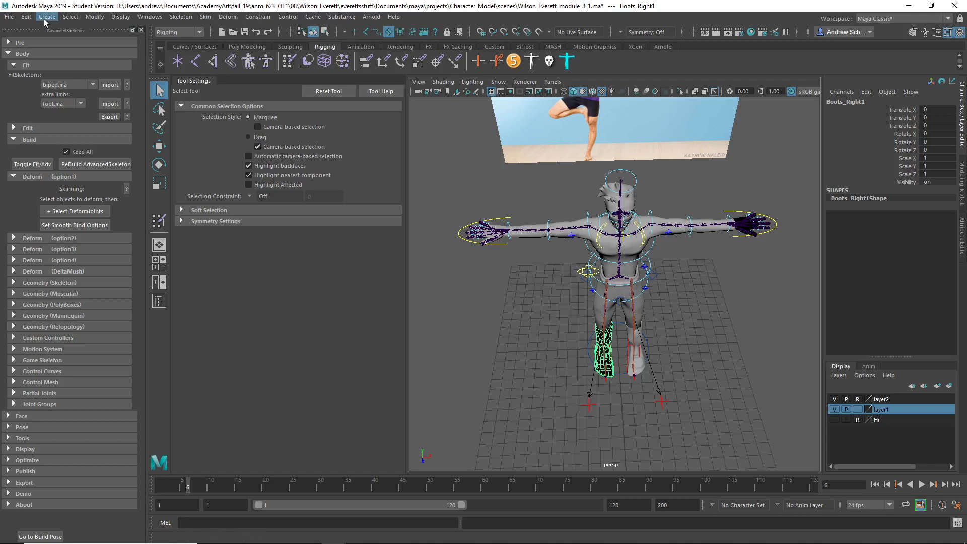
click(179, 32)
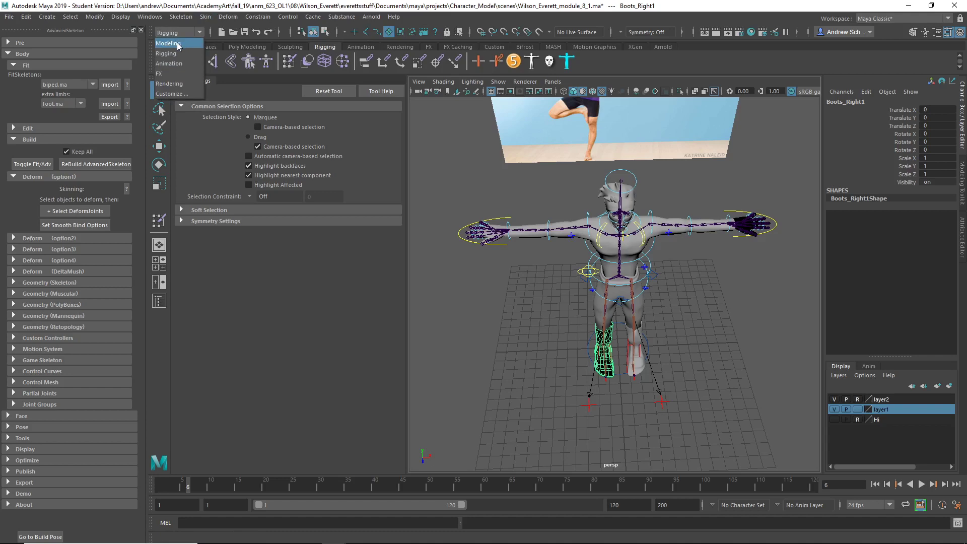
click(176, 45)
click(278, 17)
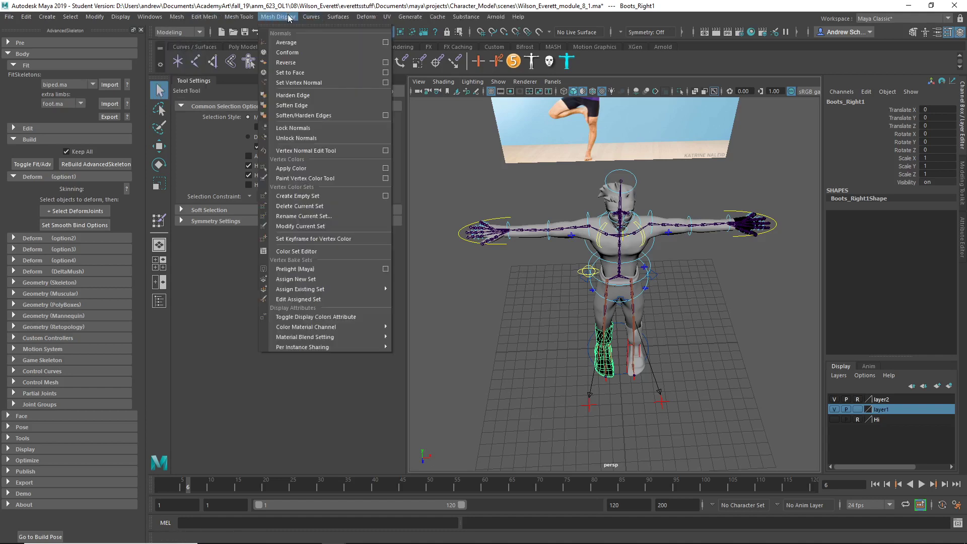
click(292, 63)
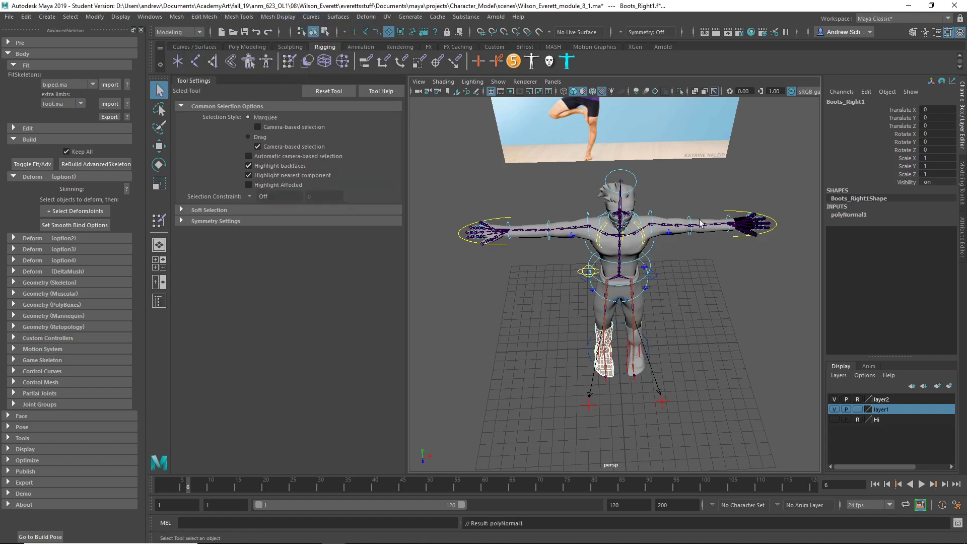
Step: Reverse the normals of the dark hand mesh on the outstretched arm and clear the selection
click(747, 224)
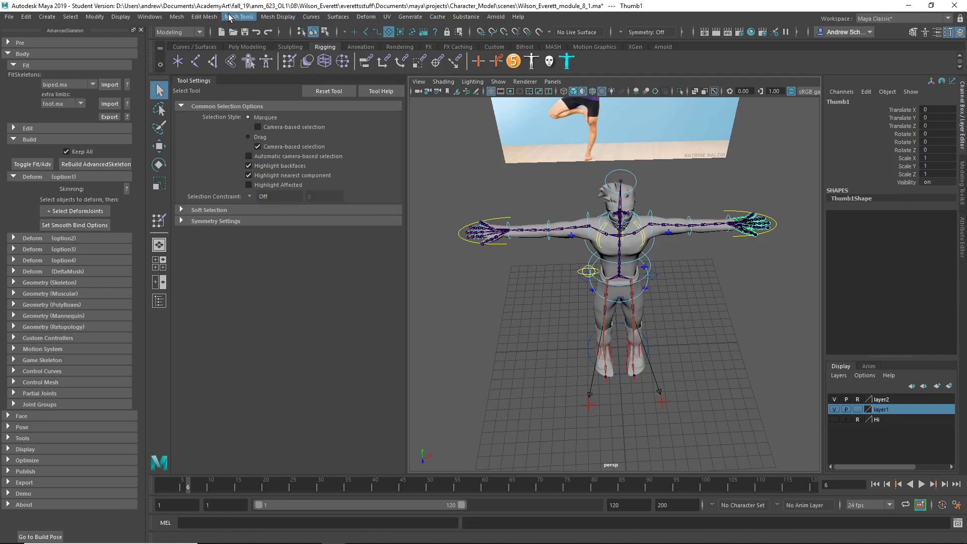
click(206, 17)
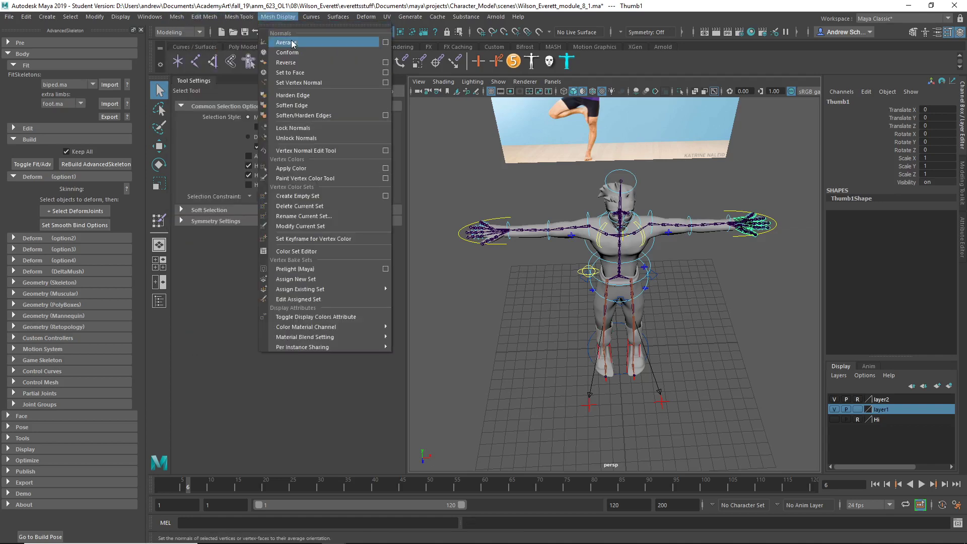
click(293, 63)
click(677, 203)
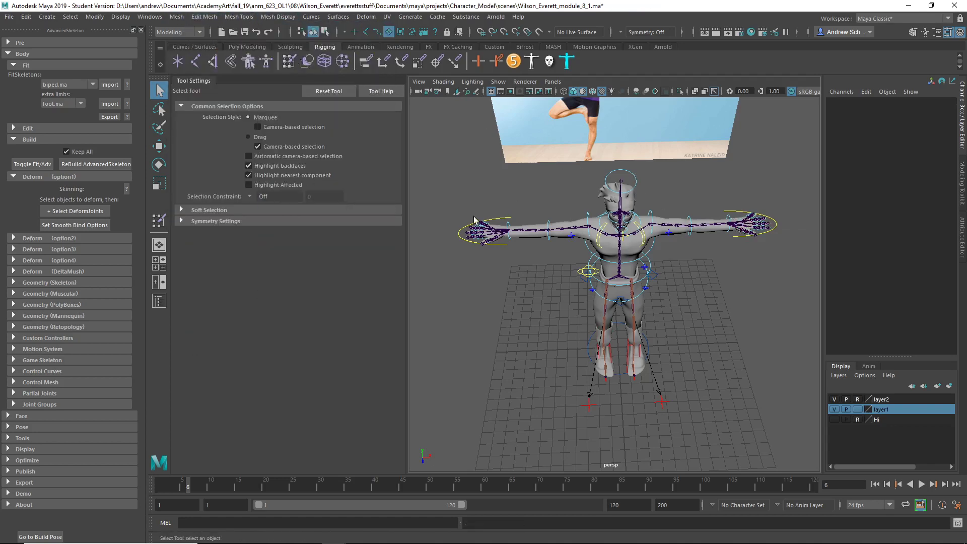
Step: Select all of the character's meshes and delete their construction history
drag(456, 171, 512, 219)
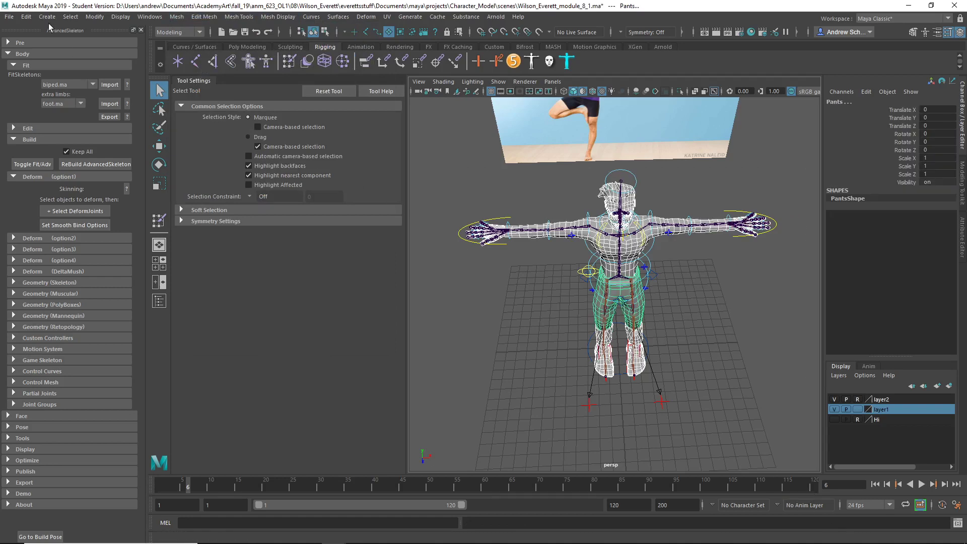
click(26, 17)
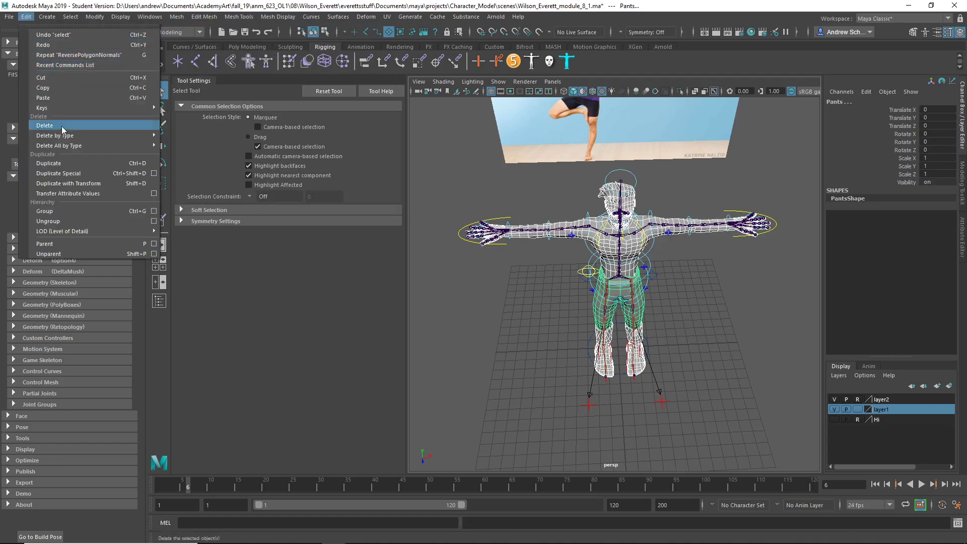
mouse_move(101, 136)
click(191, 142)
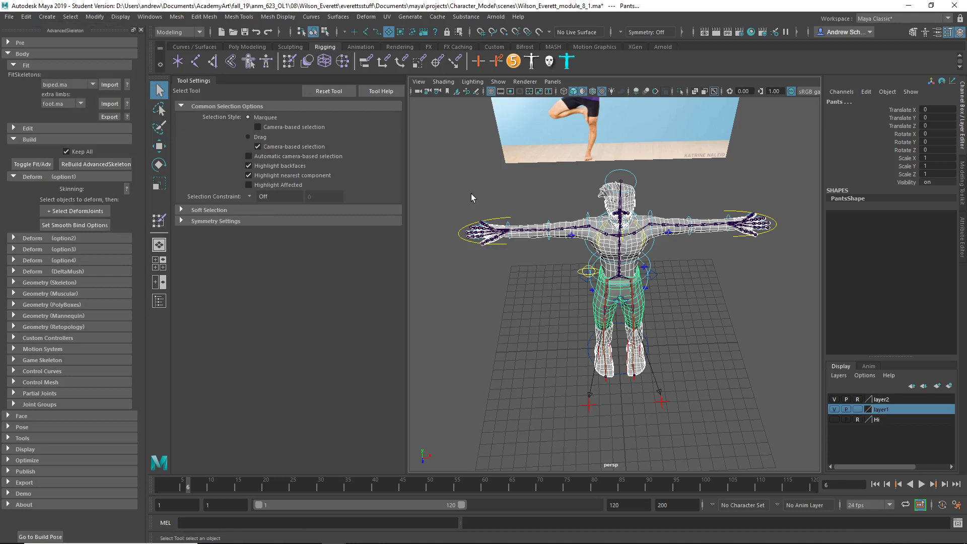
Step: Add the deform joints to the selected meshes, choose a bind method in the smooth bind options, and bind the skin
click(97, 212)
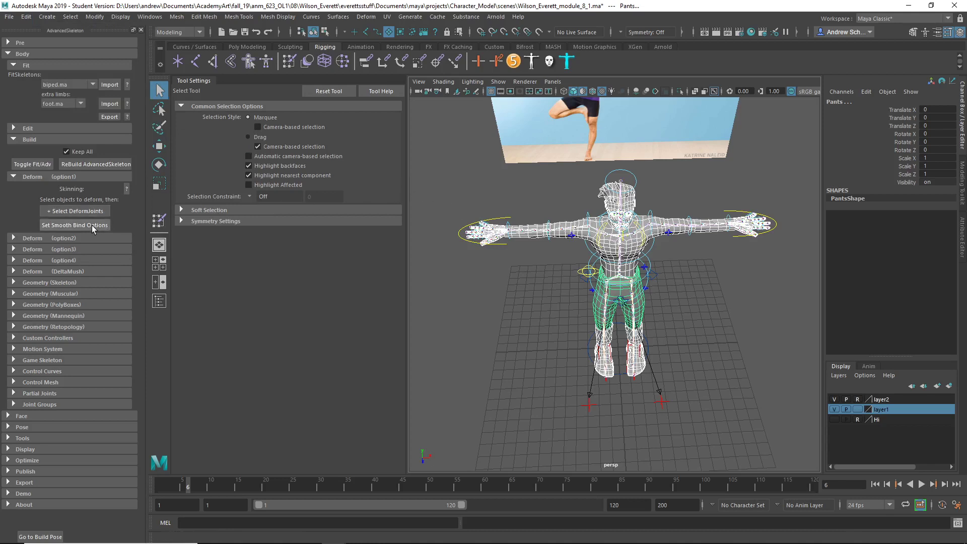
click(92, 225)
click(696, 235)
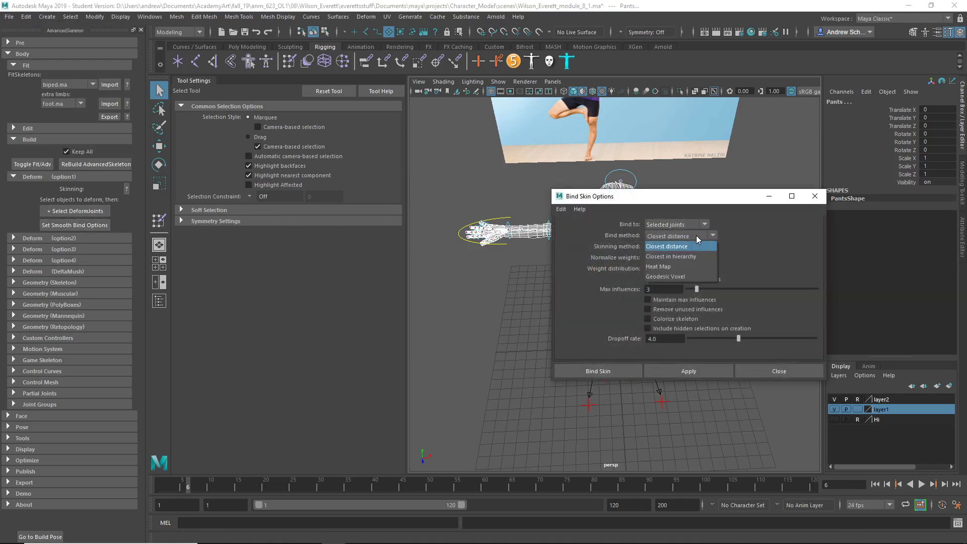
click(688, 271)
click(615, 370)
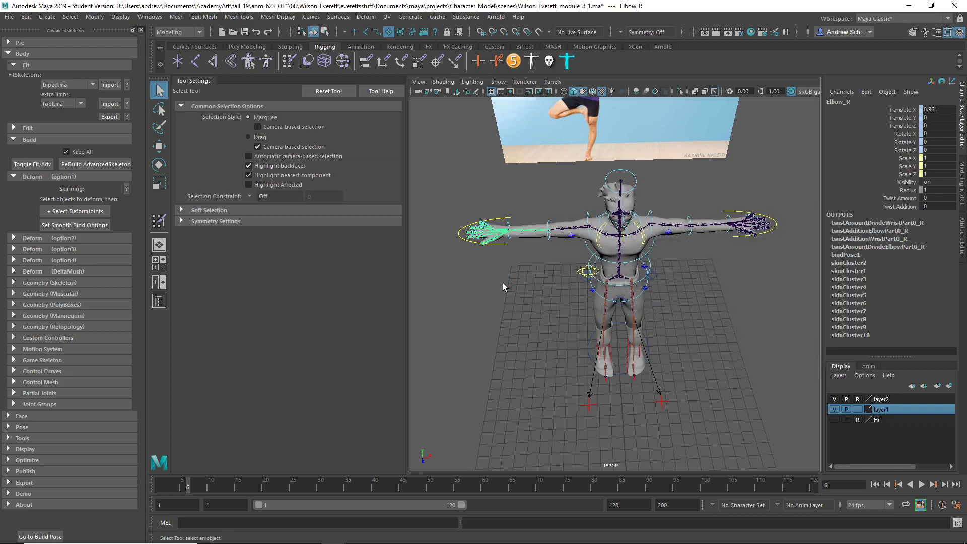
Step: Clear the selection and examine how the leg and foot joints sit inside the bound meshes
click(509, 274)
mouse_move(573, 342)
alt+mouse_down()
mouse_move(655, 348)
mouse_move(572, 345)
alt+mouse_up()
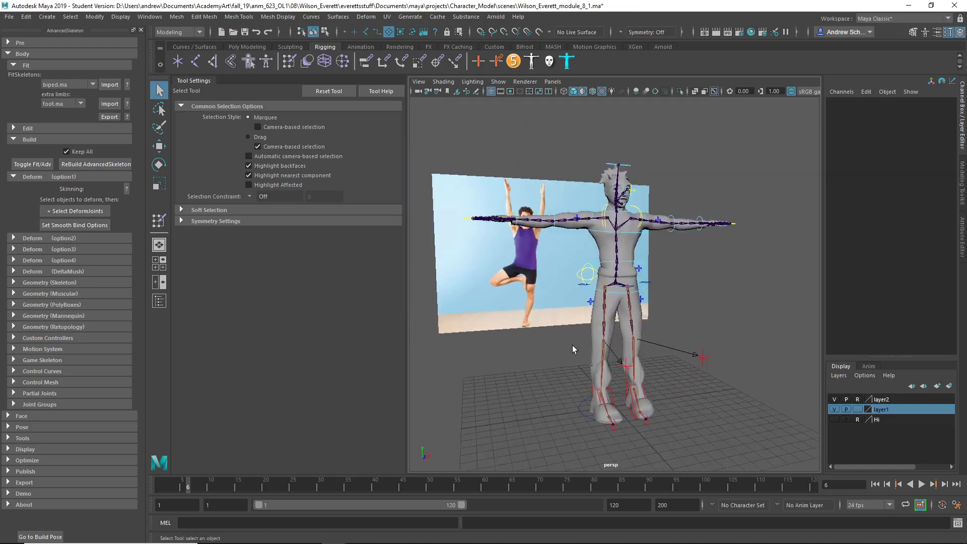
alt+right_drag(572, 345, 777, 374)
alt+middle_drag(715, 367, 666, 195)
alt+right_drag(688, 283, 638, 338)
alt+drag(637, 338, 707, 352)
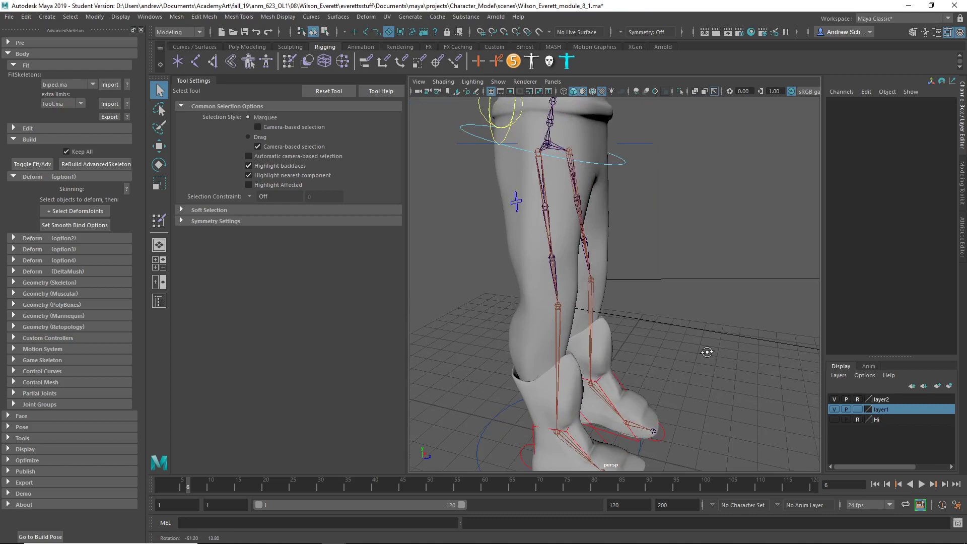
alt+right_drag(707, 352, 673, 400)
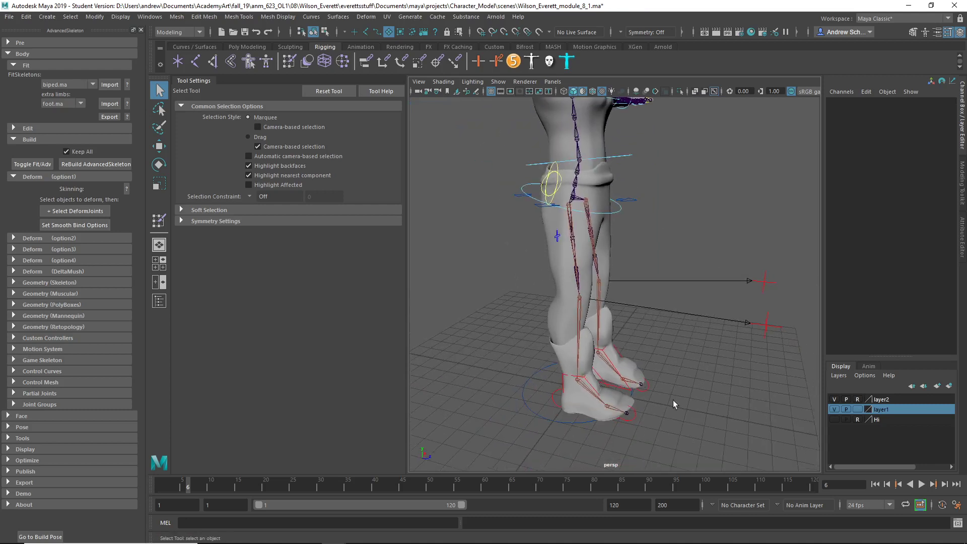
Step: Allow all object types to be selected again and pick both boot meshes to check their skin clusters
click(562, 384)
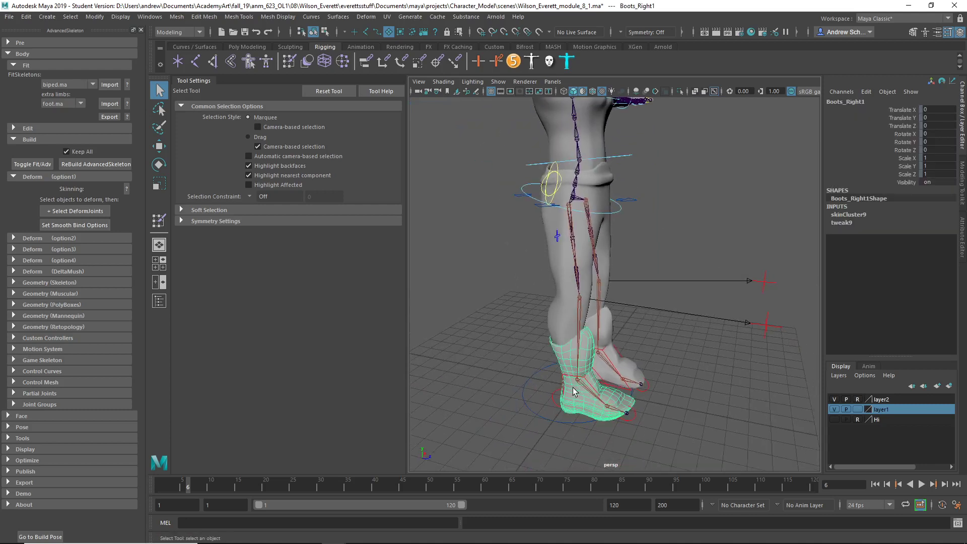
click(674, 387)
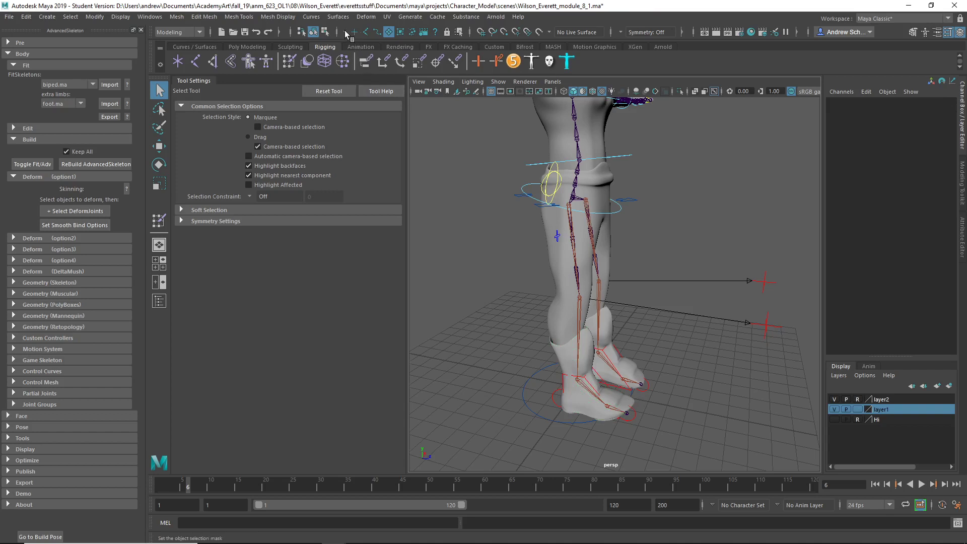
click(613, 370)
click(619, 359)
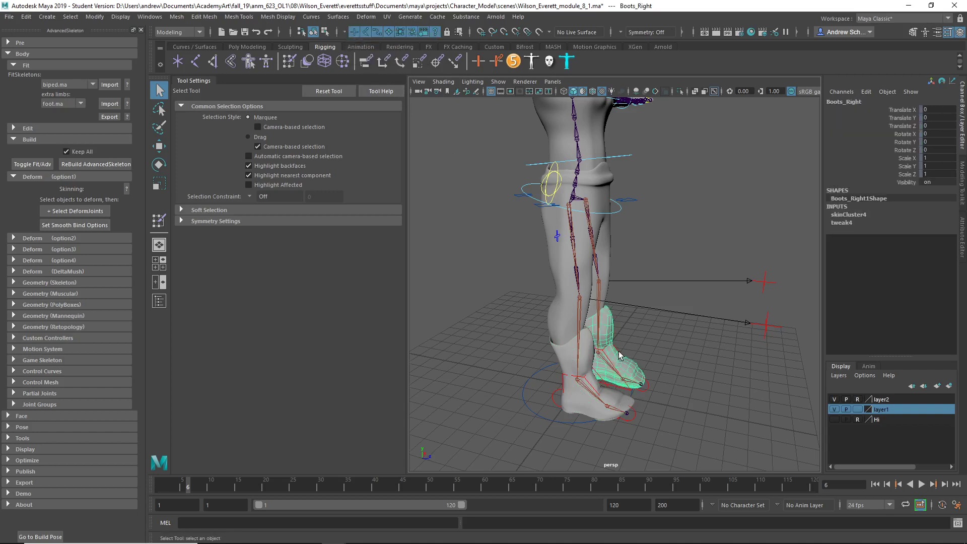
click(646, 349)
click(618, 353)
Step: Test the right leg's IK foot control with a trial move, undo it, and view the leg from the side
alt+drag(624, 391, 501, 312)
click(584, 372)
key(w)
key(ctrl+z)
alt+drag(560, 401, 657, 373)
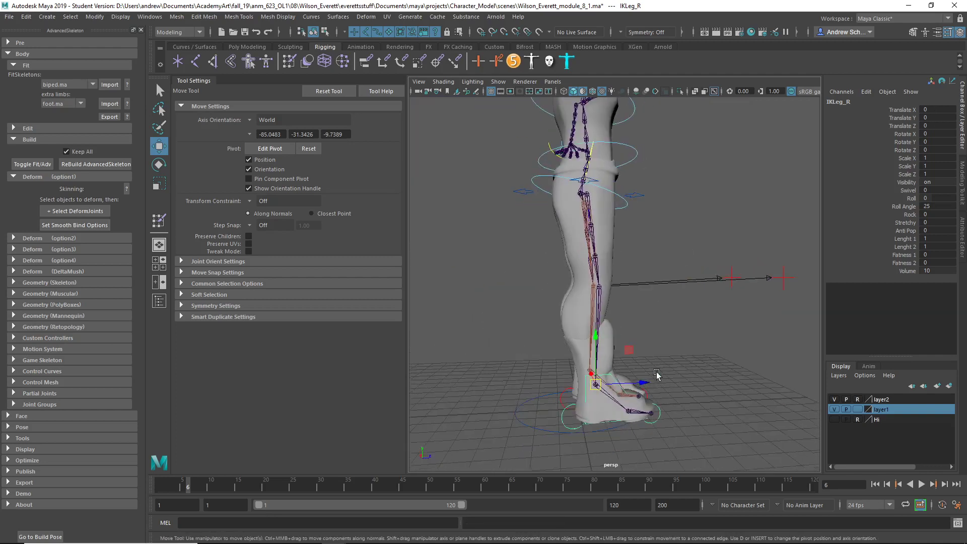
Step: Test the right foot's Roll attribute up to 10 to see the leg bend, and undo the change
click(910, 198)
mouse_move(766, 244)
middle_down()
mouse_move(694, 247)
mouse_move(773, 250)
mouse_move(667, 250)
mouse_move(767, 256)
middle_up()
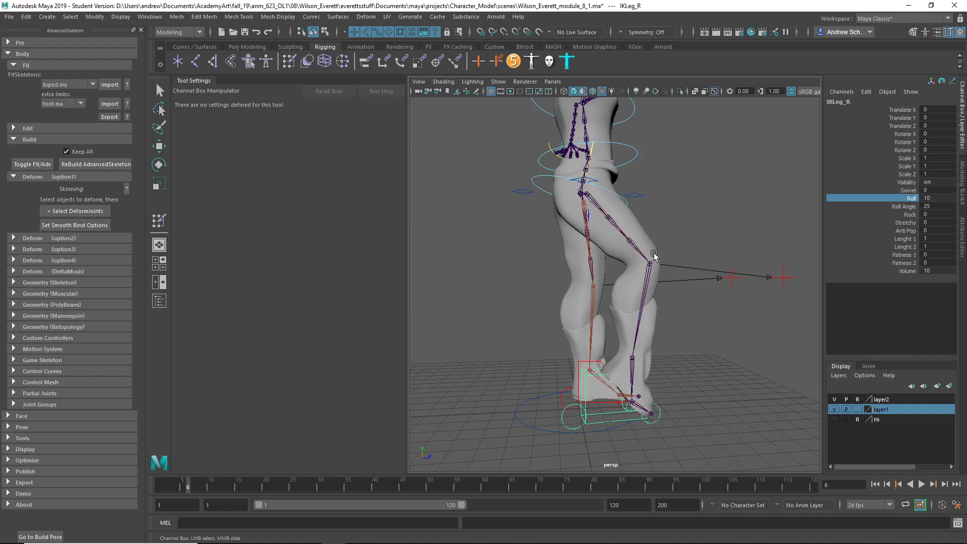
middle_drag(654, 254, 561, 272)
key(ctrl+z)
key(ctrl+z)
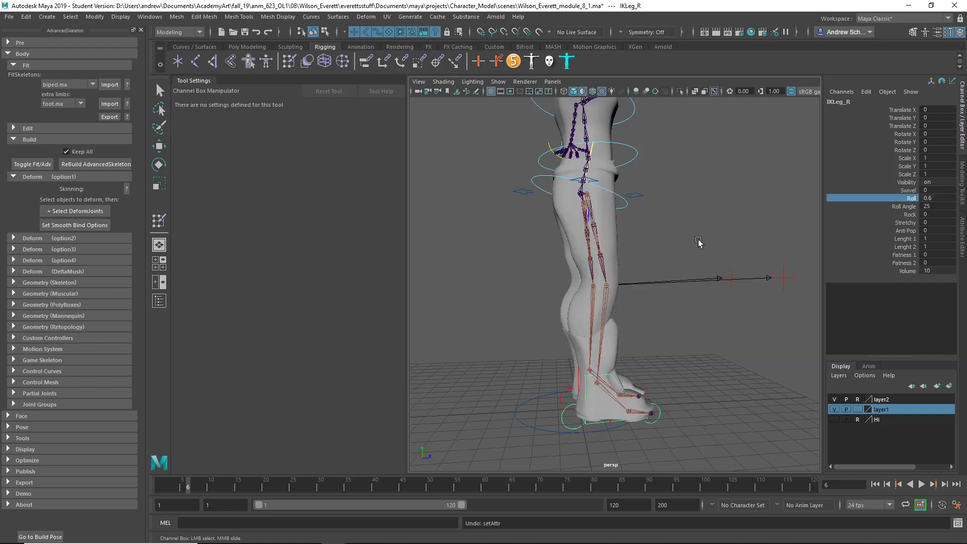
Step: Test the right foot's Rock attribute from a front view and undo the change
alt+drag(698, 242, 684, 287)
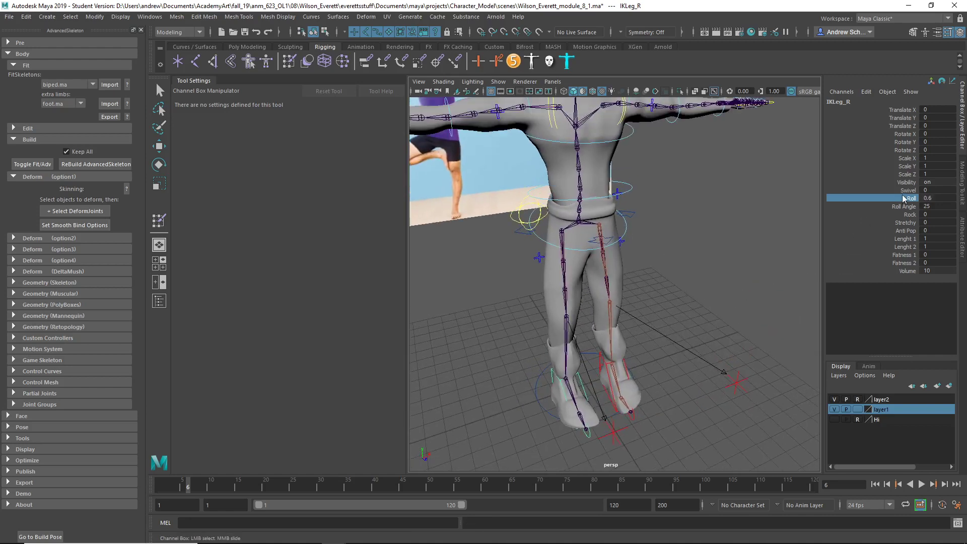
click(906, 214)
middle_drag(770, 235, 716, 236)
key(ctrl+z)
Step: Test the Index, Middle, Ring, Pinky and Thumb Curl attributes together on the right hand's fingers control, and undo the change
alt+drag(720, 195, 745, 222)
alt+middle_drag(626, 292, 712, 199)
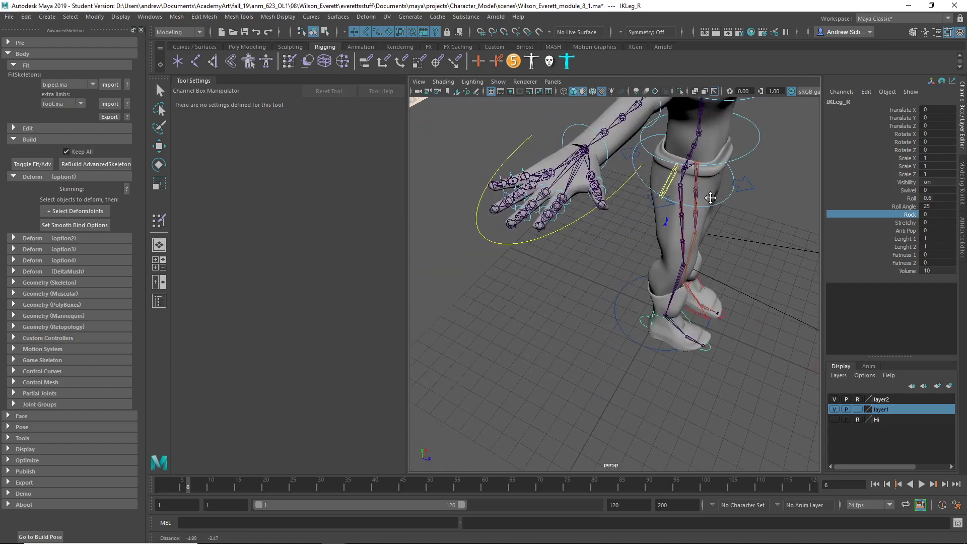
key(w)
click(586, 228)
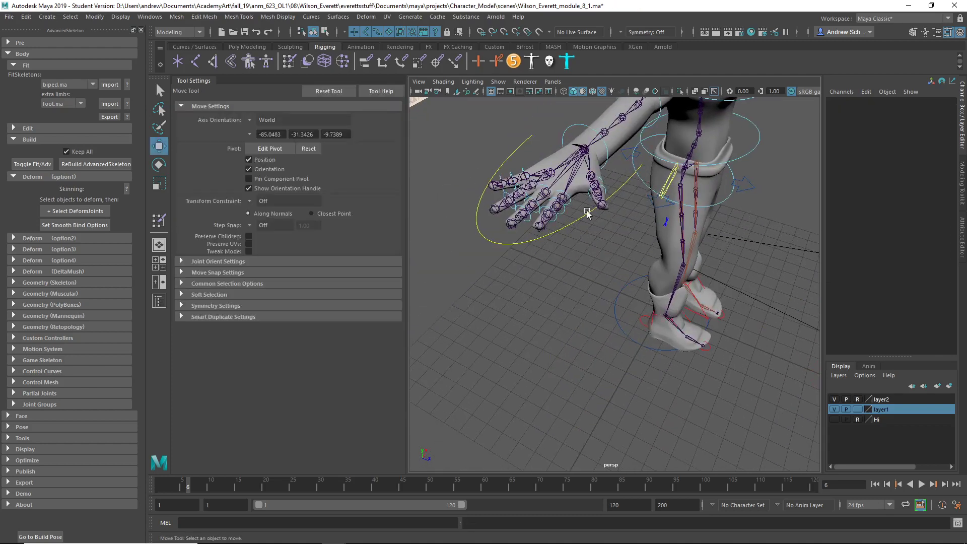
click(588, 213)
drag(894, 128, 893, 156)
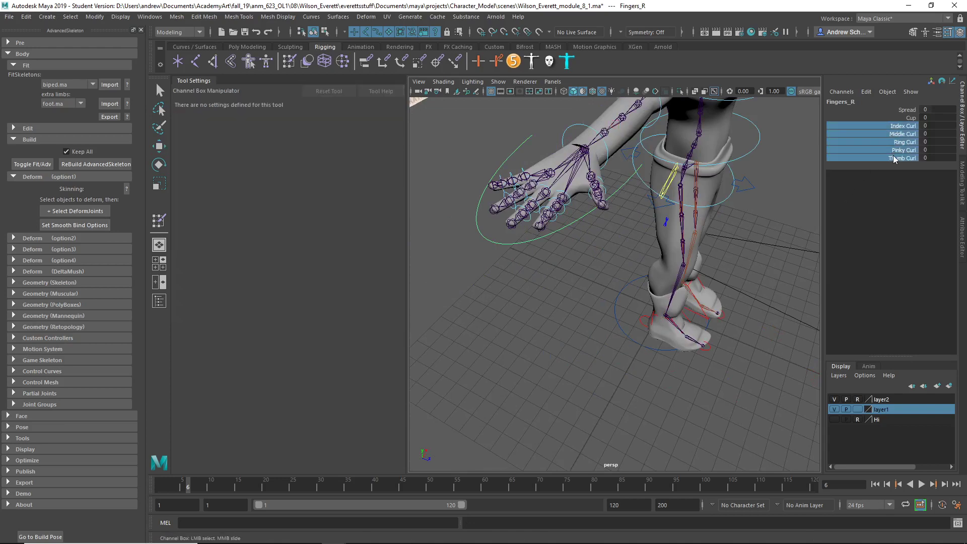
middle_drag(767, 201, 809, 207)
key(ctrl+z)
Step: Rotate the FKSpine1_M control about its Y axis to test the torso's twist, and undo the rotation
alt+drag(739, 233, 662, 326)
key(w)
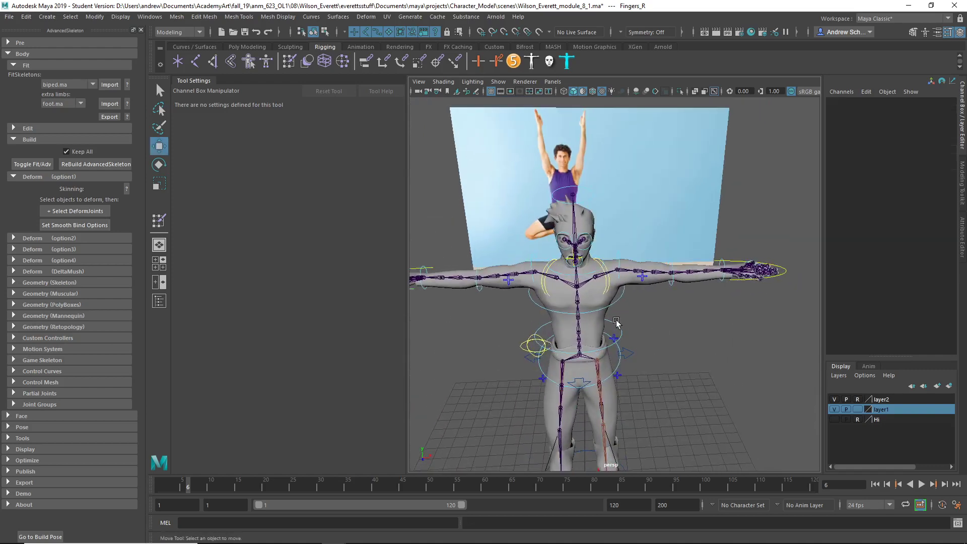
click(625, 323)
key(e)
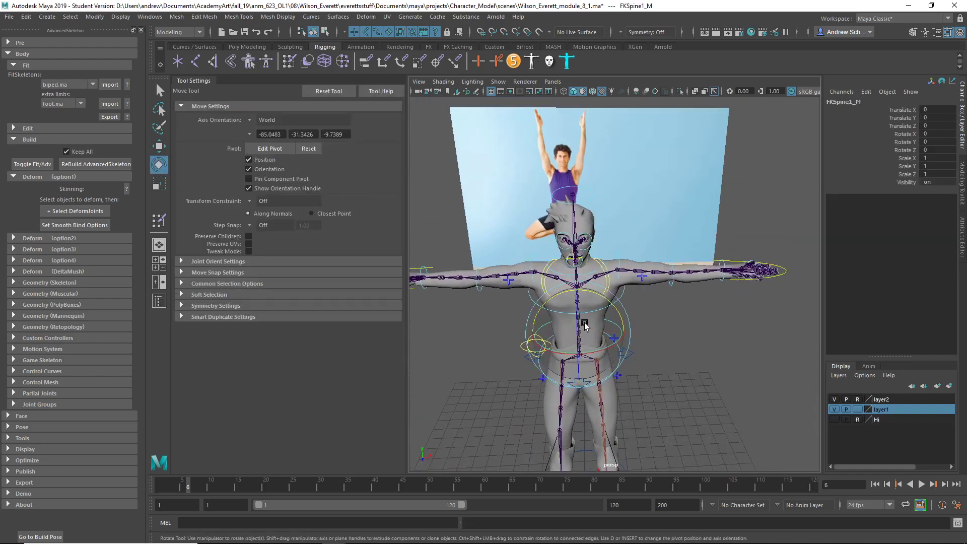
drag(583, 325, 634, 369)
key(ctrl+z)
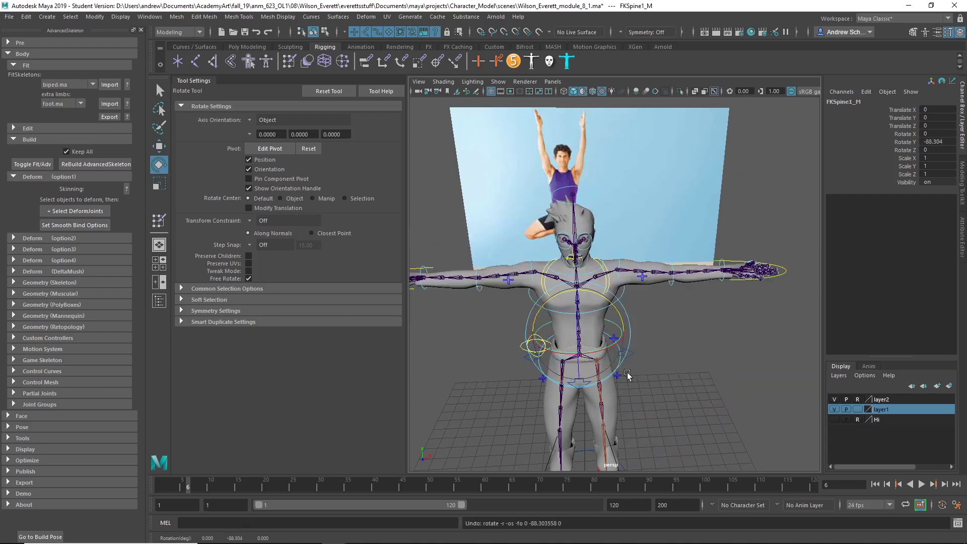
Step: Twist the same spine control again in a close view of the waistband to check the shirt, and undo it
alt+drag(582, 402, 637, 397)
alt+middle_drag(636, 396, 638, 303)
alt+right_drag(518, 325, 717, 318)
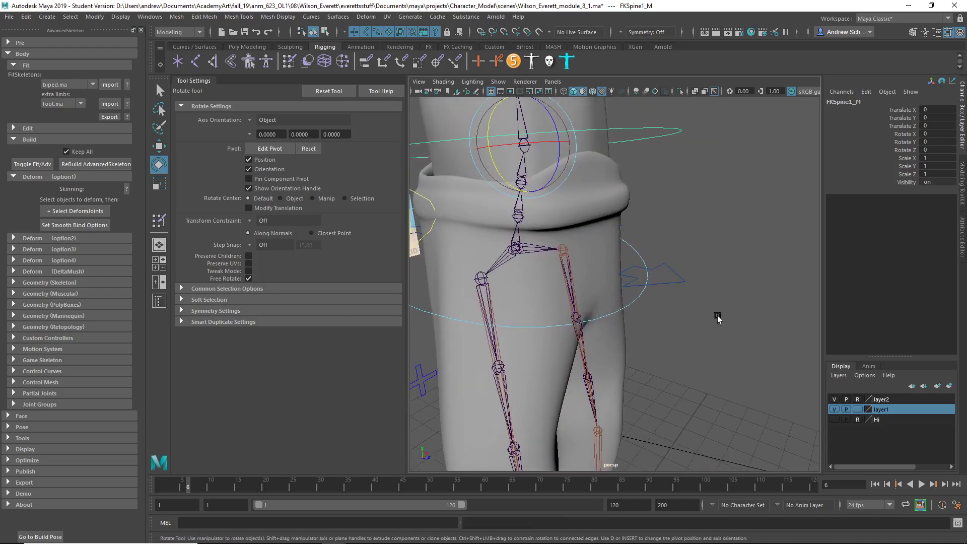
alt+middle_drag(604, 317, 663, 423)
drag(564, 262, 579, 210)
key(ctrl+z)
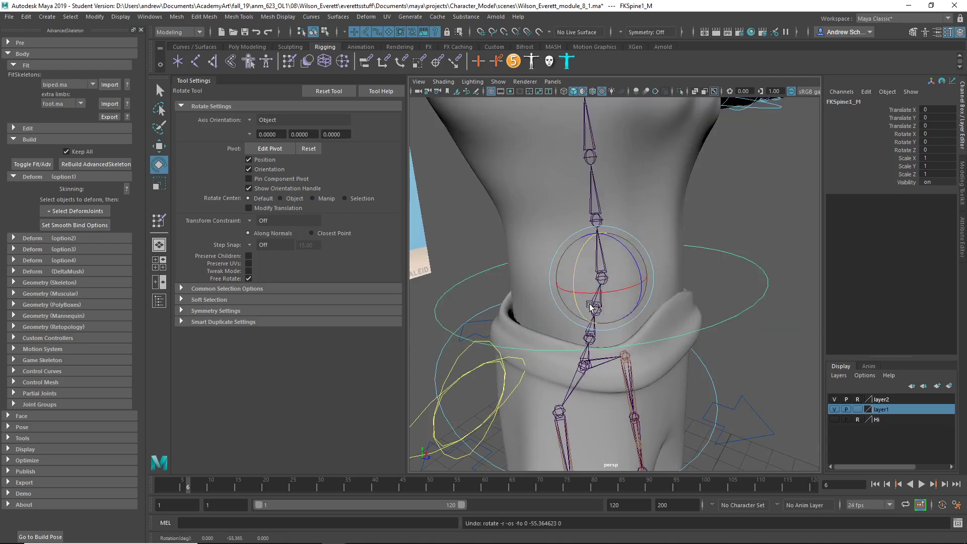
Step: Turn off smooth preview on the Shirt mesh and isolate it in the viewport
click(672, 150)
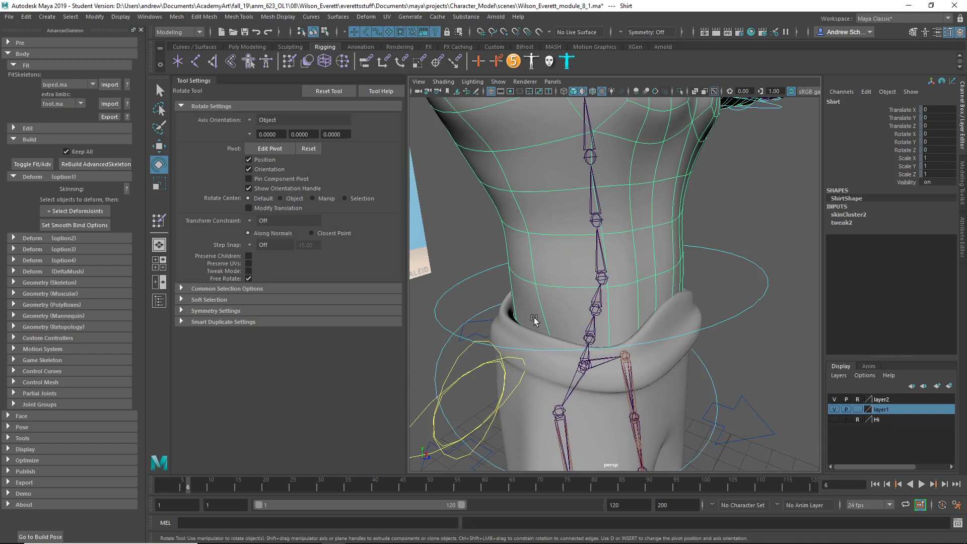
key(1)
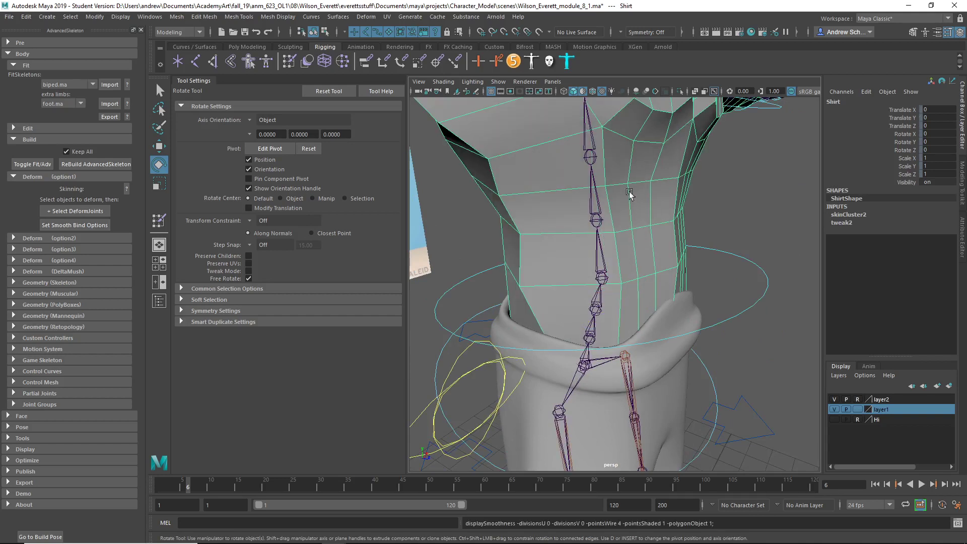
click(679, 91)
alt+drag(599, 336, 563, 308)
Step: Assign the vertices along the isolated shirt's bottom edge fully to Root_M by flooding a Replace weight of 1 with Paint Skin Weights
right_drag(570, 256, 515, 256)
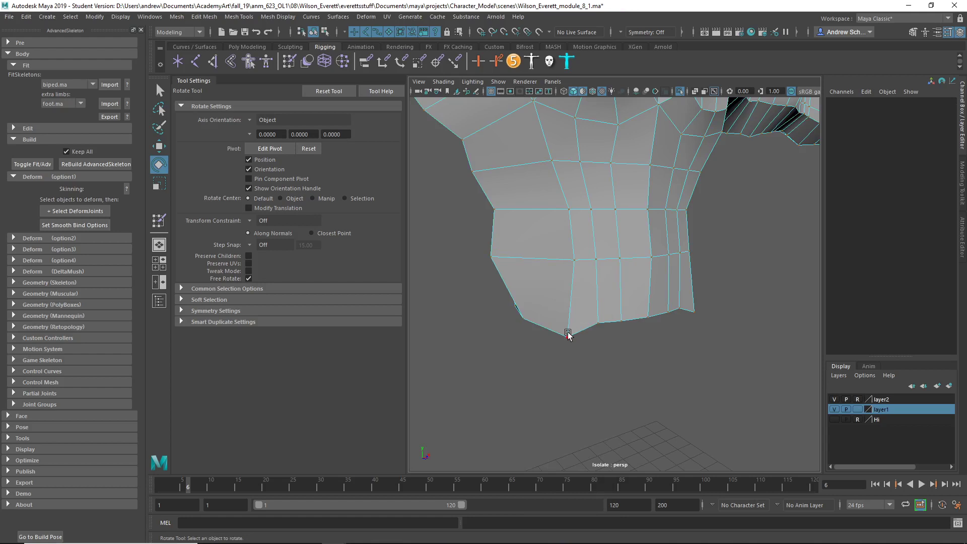
click(569, 335)
key(q)
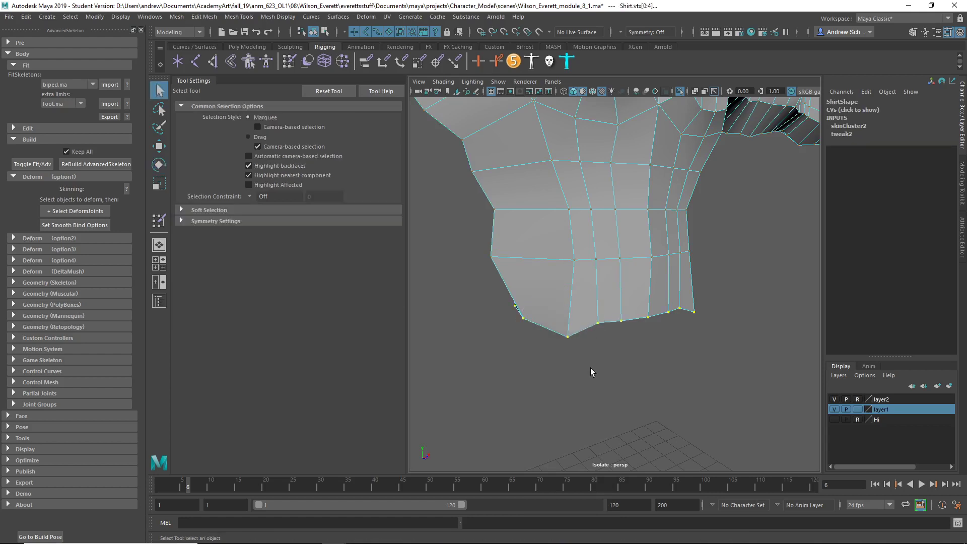
alt+drag(471, 332, 377, 295)
click(164, 219)
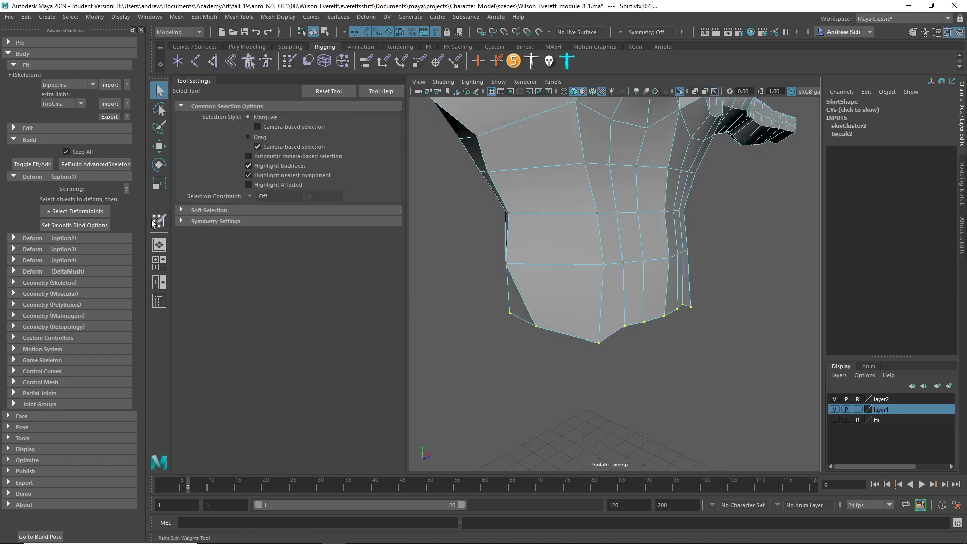
click(141, 30)
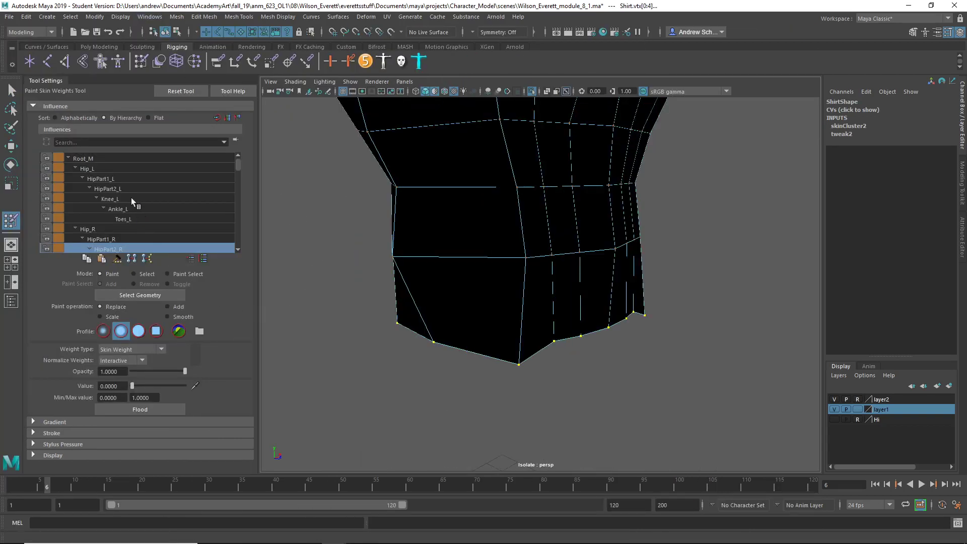
click(118, 159)
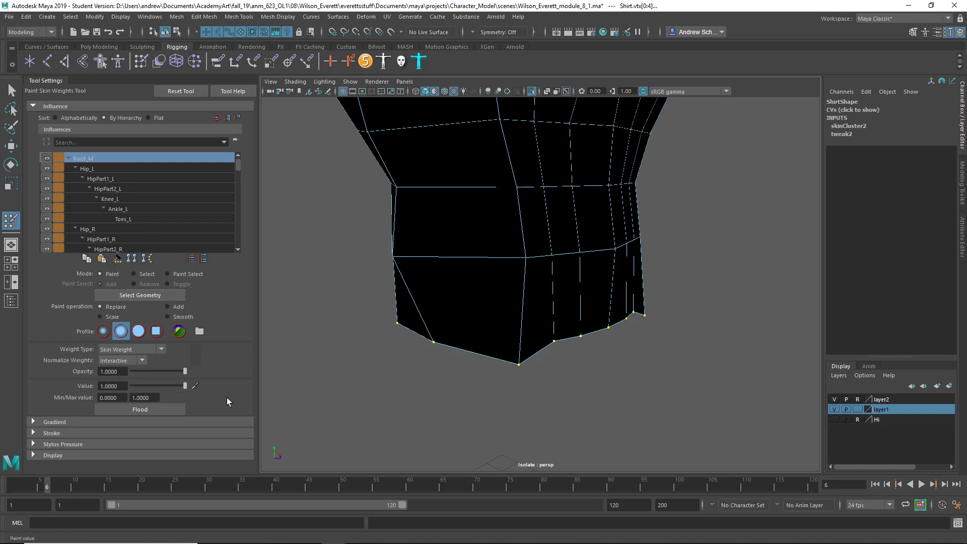
click(170, 409)
scroll(353, 381, down, 3)
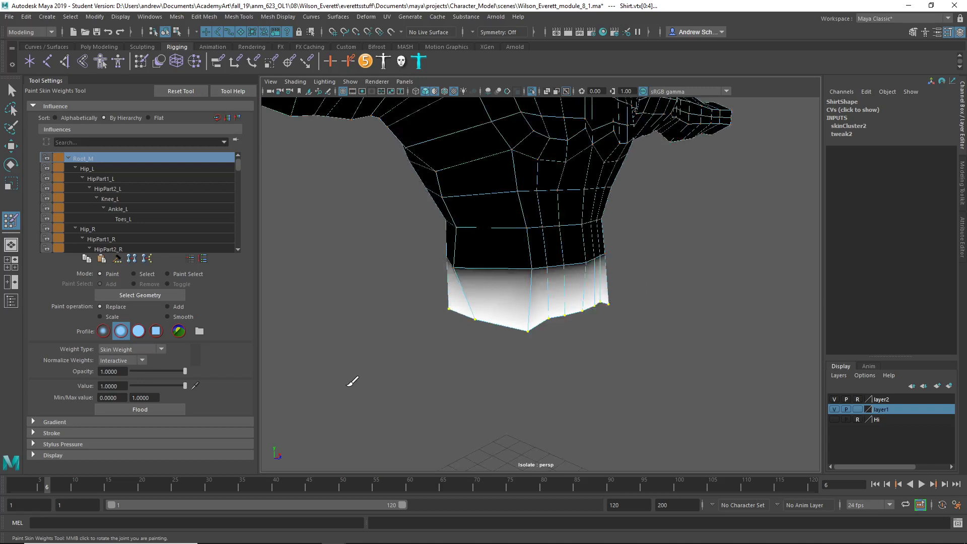
scroll(352, 381, down, 4)
key(q)
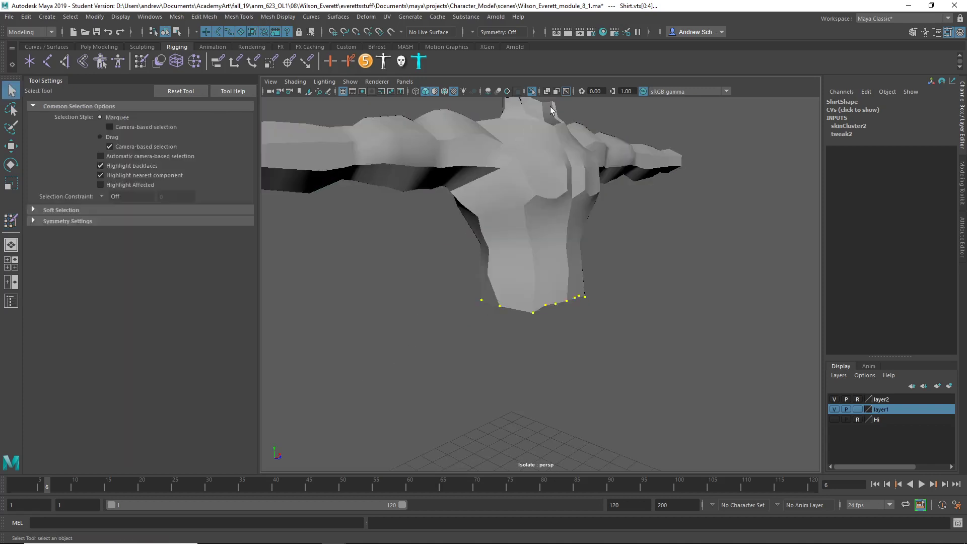
Step: Exit the isolated view and rotate the FKSpine1_M control to test the shirt's waist
click(532, 91)
click(621, 277)
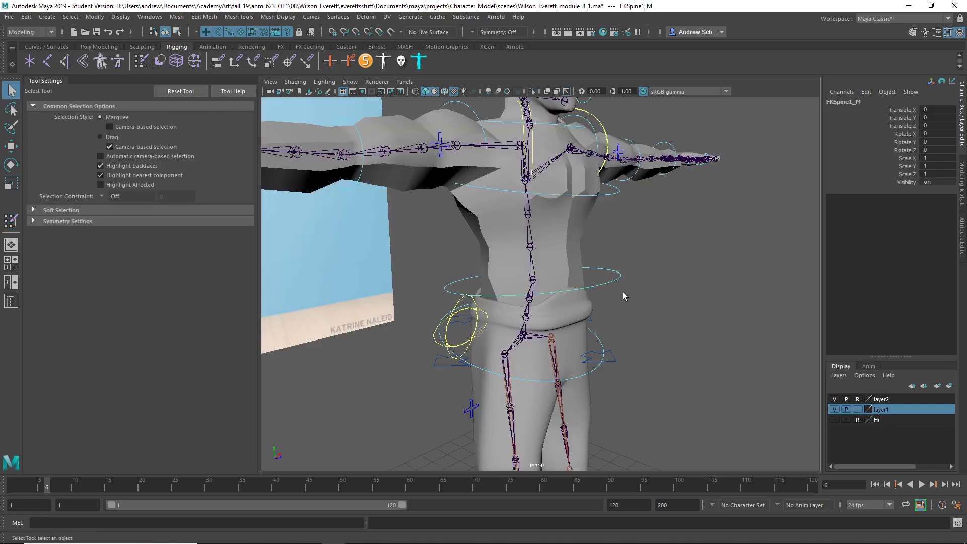
key(e)
drag(504, 259, 526, 241)
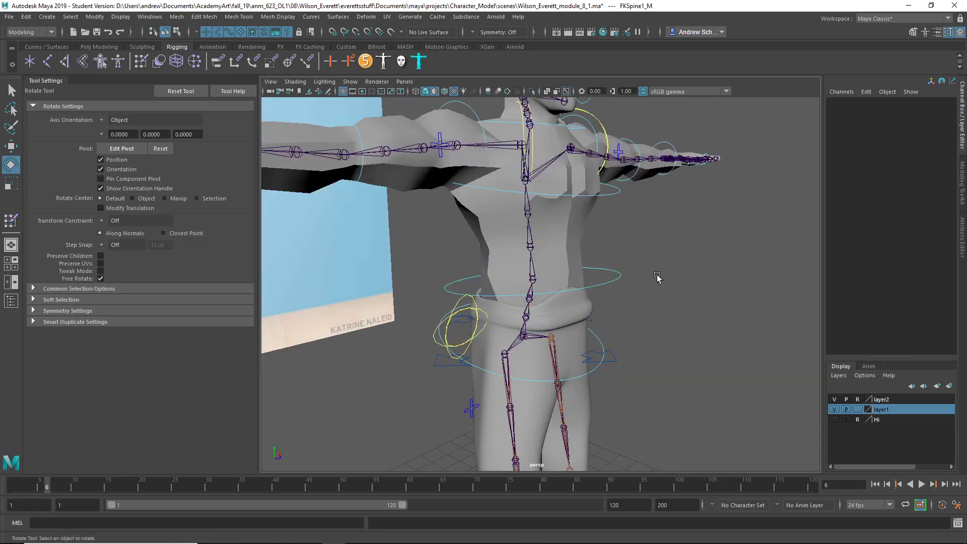
Step: Turn smooth preview back on for the Shirt mesh, rotate FKSpine1_M to check the waist again, and undo the rotation
click(500, 288)
click(458, 285)
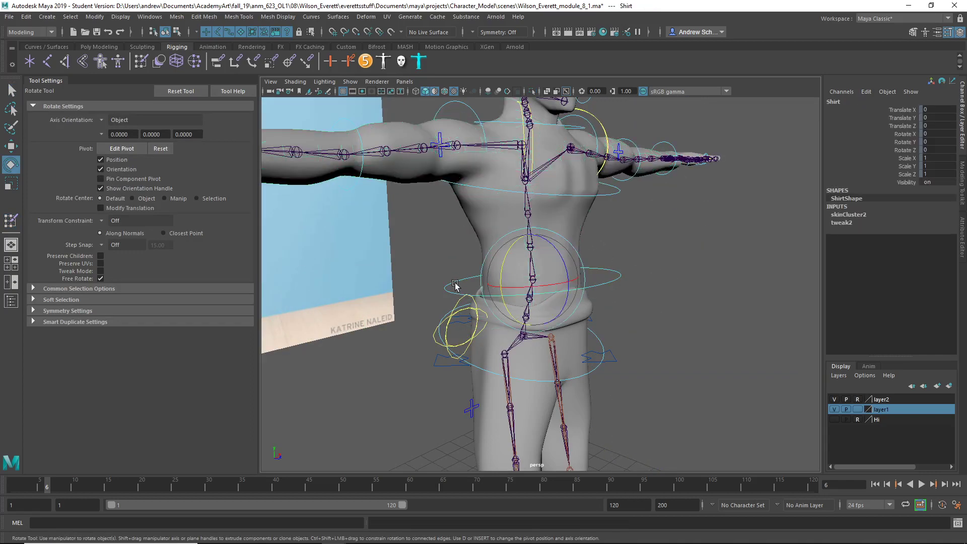
drag(503, 270, 551, 226)
key(ctrl+z)
Step: Rotate the FKHead_M control to test how the head and hair deform, and undo the rotation
alt+middle_drag(654, 320, 659, 453)
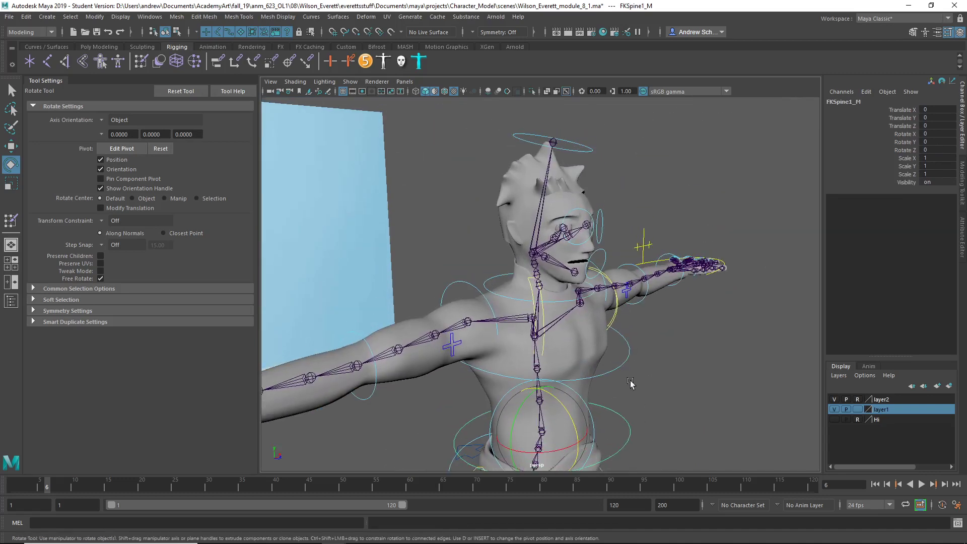
alt+drag(630, 382, 613, 351)
click(517, 134)
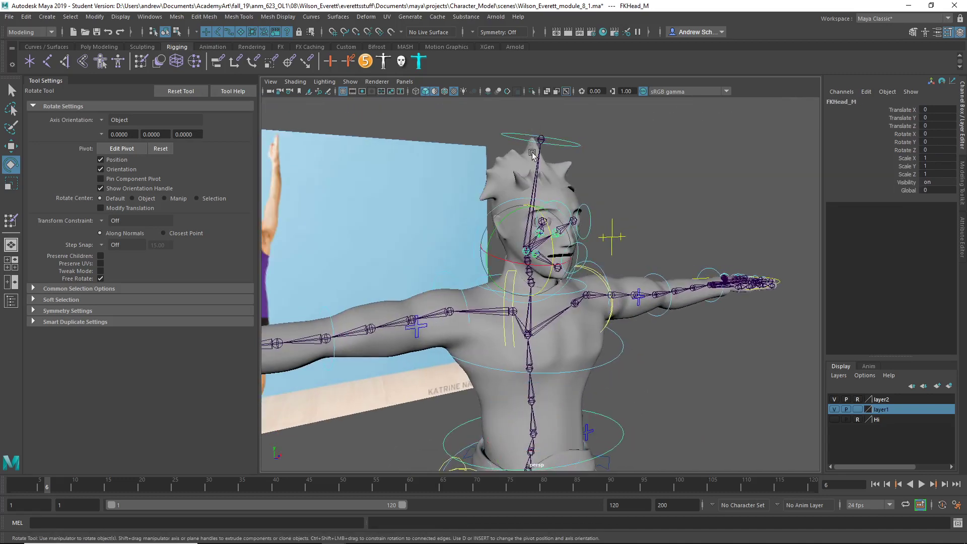
mouse_move(508, 231)
mouse_down()
mouse_move(578, 202)
mouse_move(534, 236)
mouse_move(530, 274)
mouse_move(514, 231)
mouse_up()
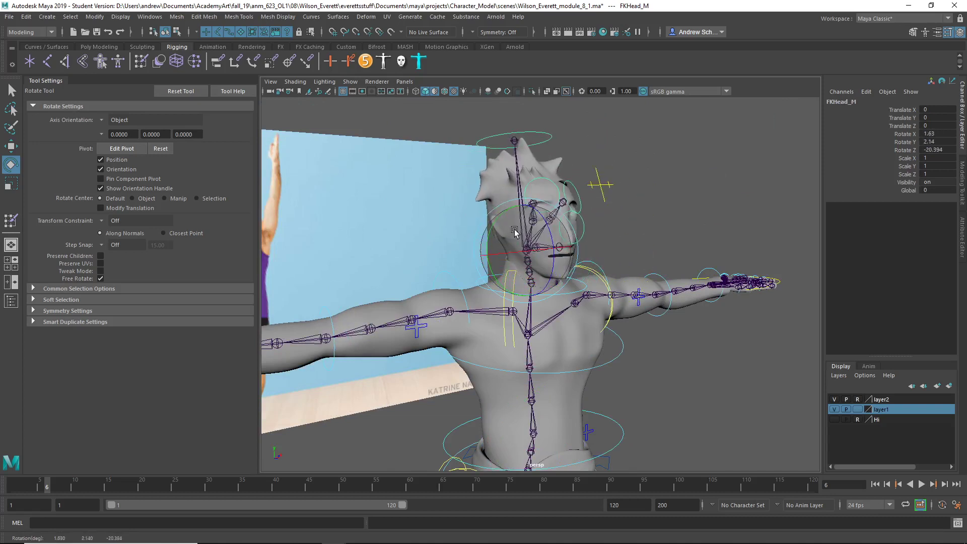
key(ctrl+z)
Step: Select the hair and head meshes together and flood them with a Replace weight of 1 for the Head_M influence
click(625, 195)
click(552, 170)
key(q)
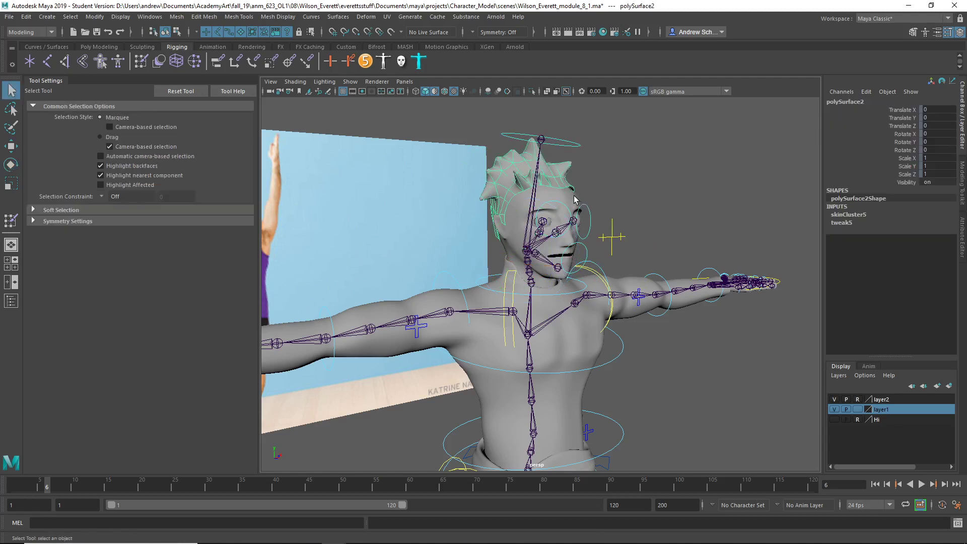
click(573, 199)
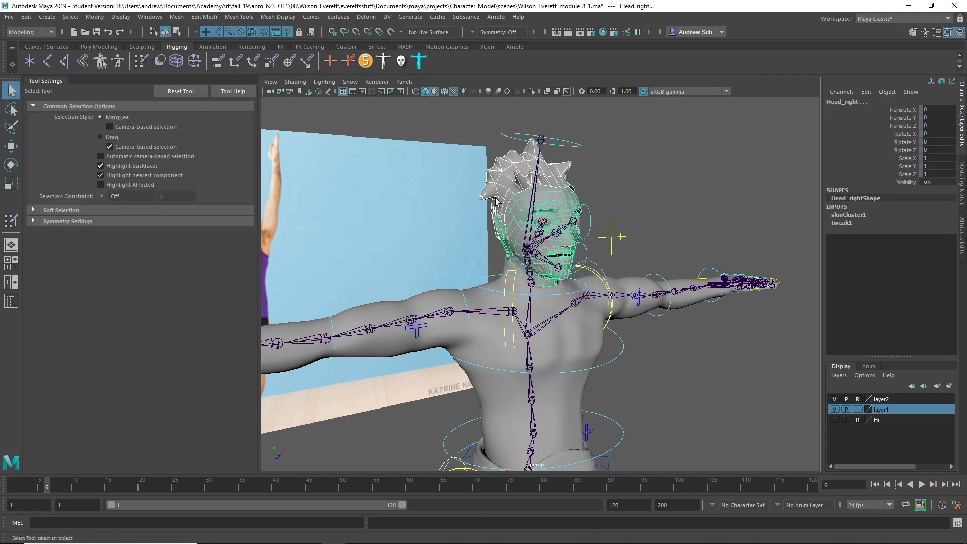
click(10, 221)
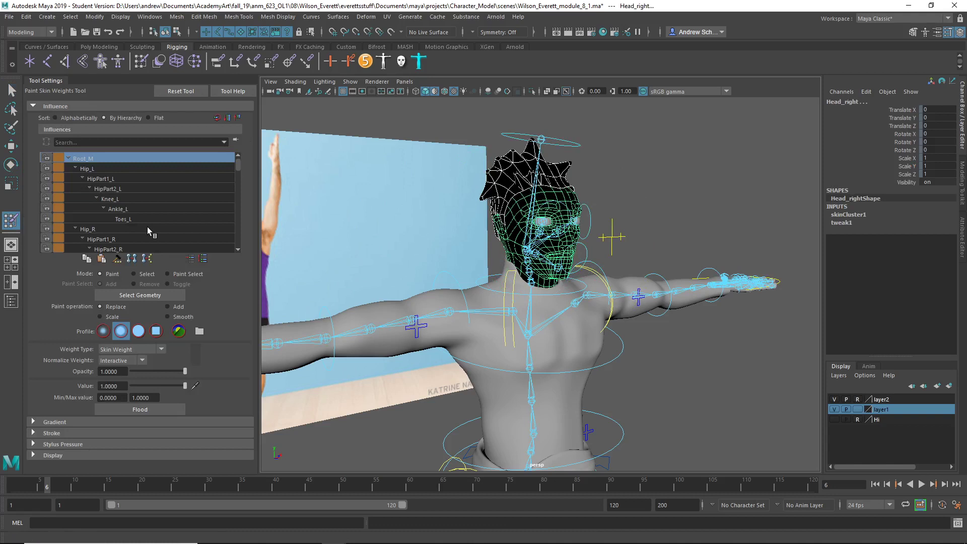
scroll(148, 212, down, 2)
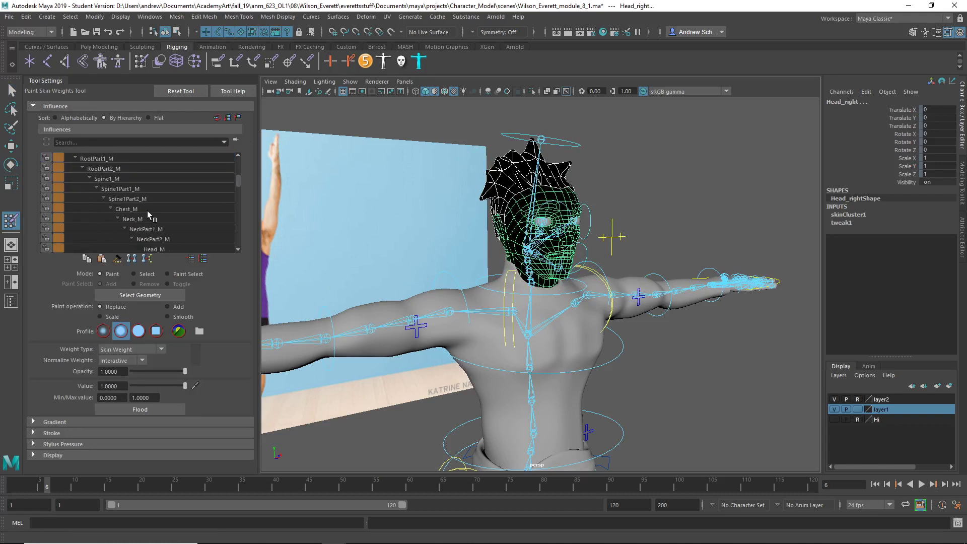
scroll(148, 213, up, 2)
scroll(149, 210, down, 2)
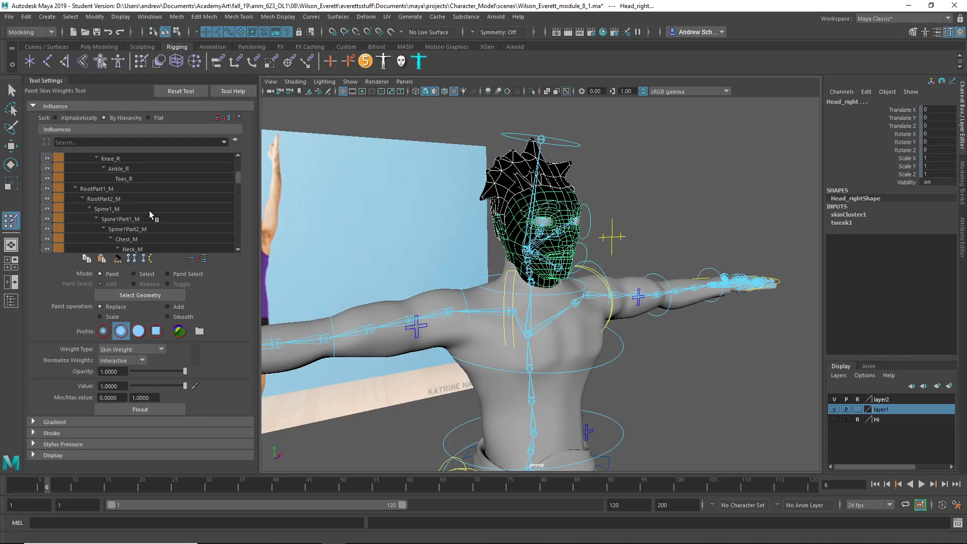
scroll(165, 241, down, 1)
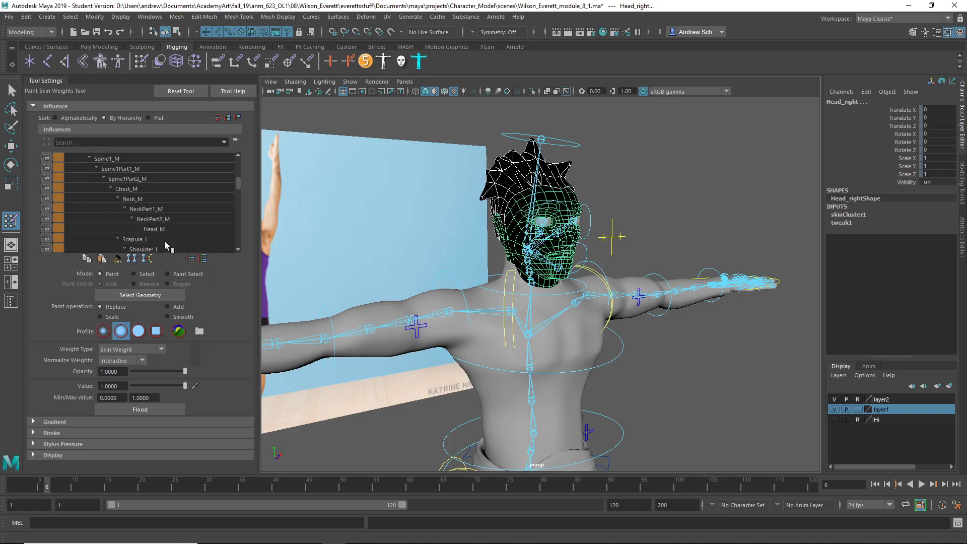
click(160, 229)
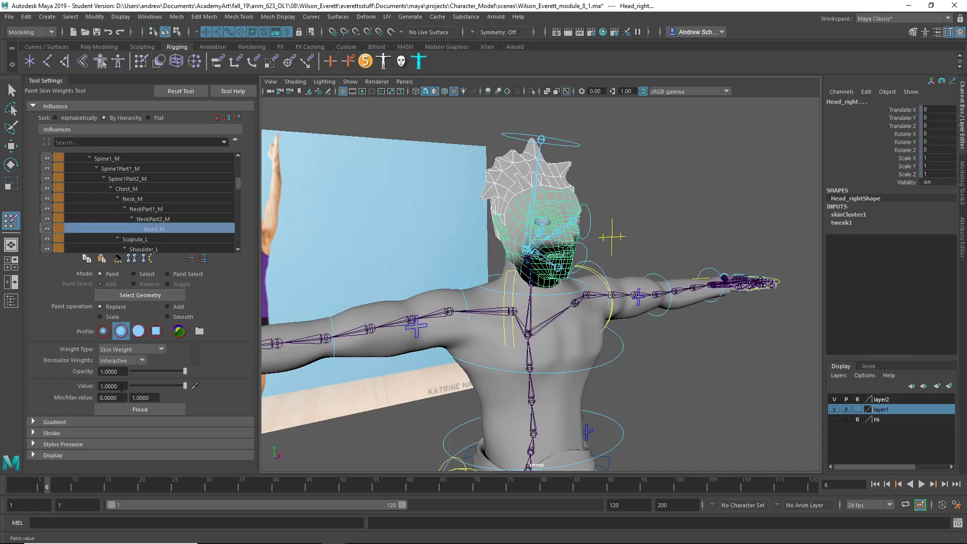
click(131, 411)
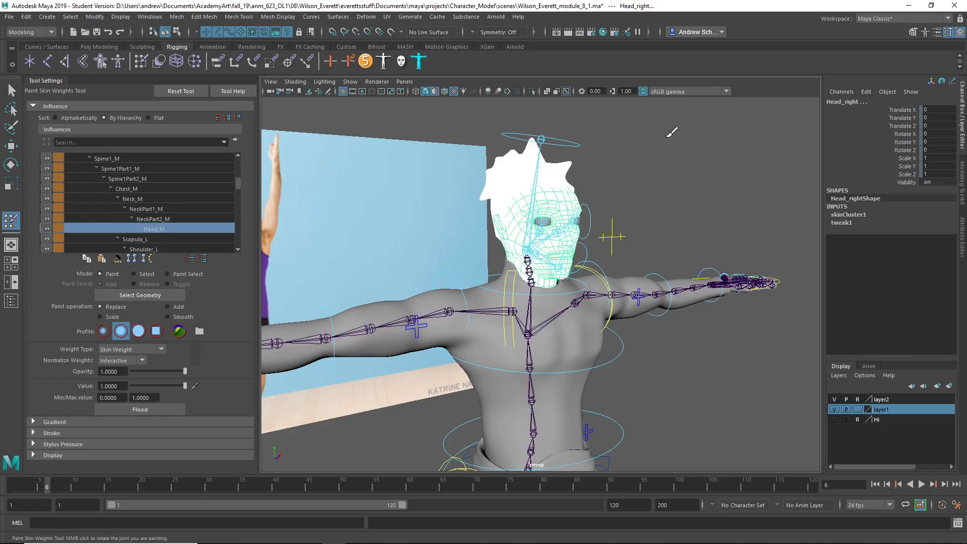
Step: Isolate the head and hair and flood the two lowest vertex rows of the neck with a weight of 1 for Neck_M
click(532, 91)
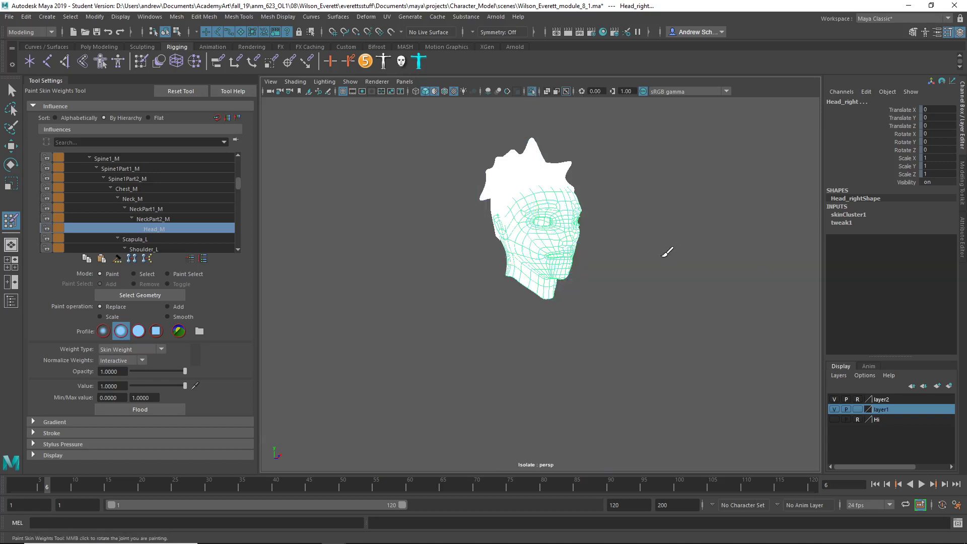
alt+drag(508, 320, 557, 320)
key(q)
mouse_move(568, 313)
alt+right_down()
mouse_move(665, 287)
mouse_move(719, 289)
alt+right_up()
mouse_move(667, 256)
right_down()
mouse_move(630, 245)
mouse_move(618, 257)
right_up()
click(646, 274)
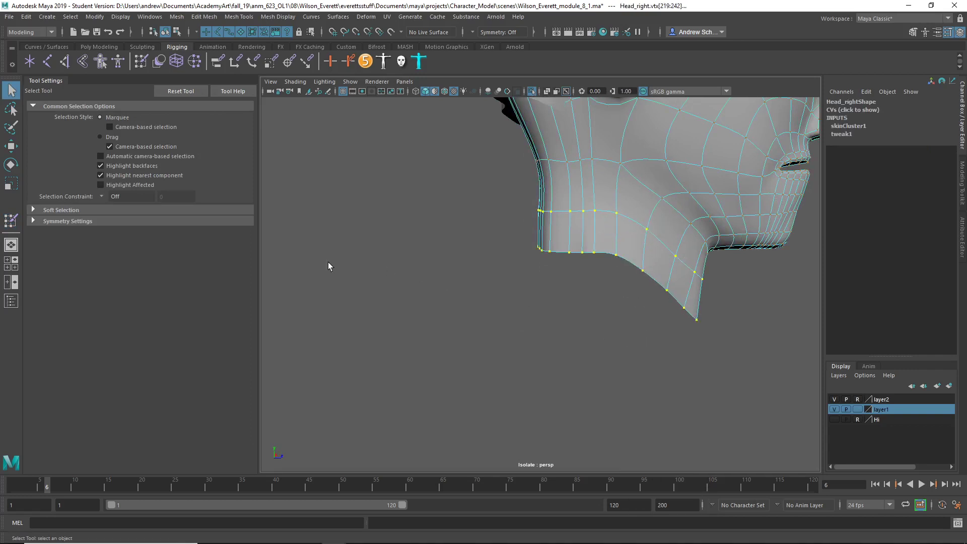
click(11, 221)
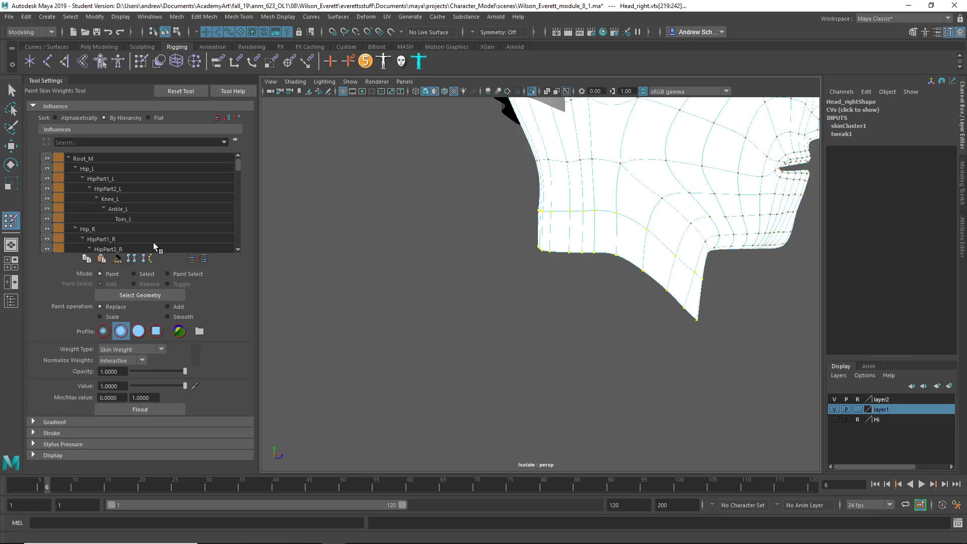
scroll(150, 211, down, 5)
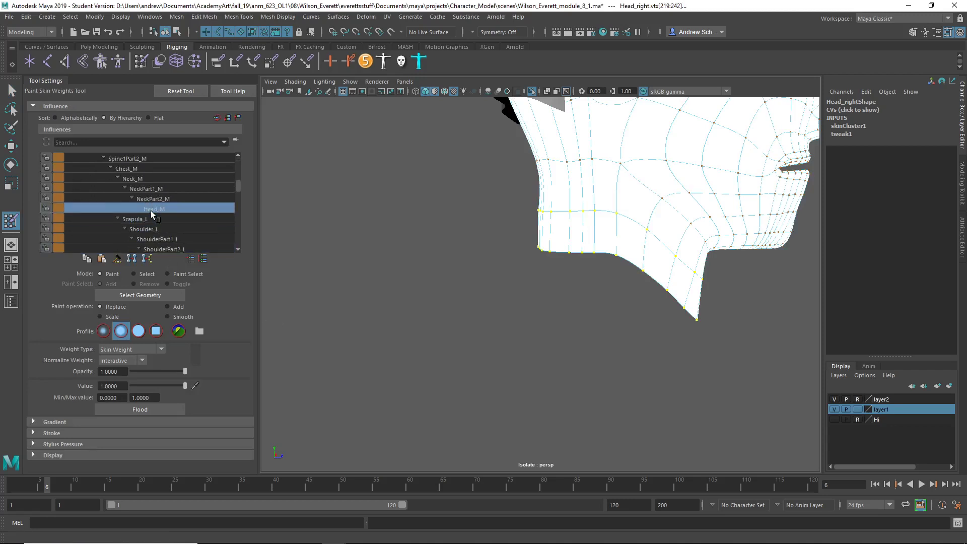
click(153, 179)
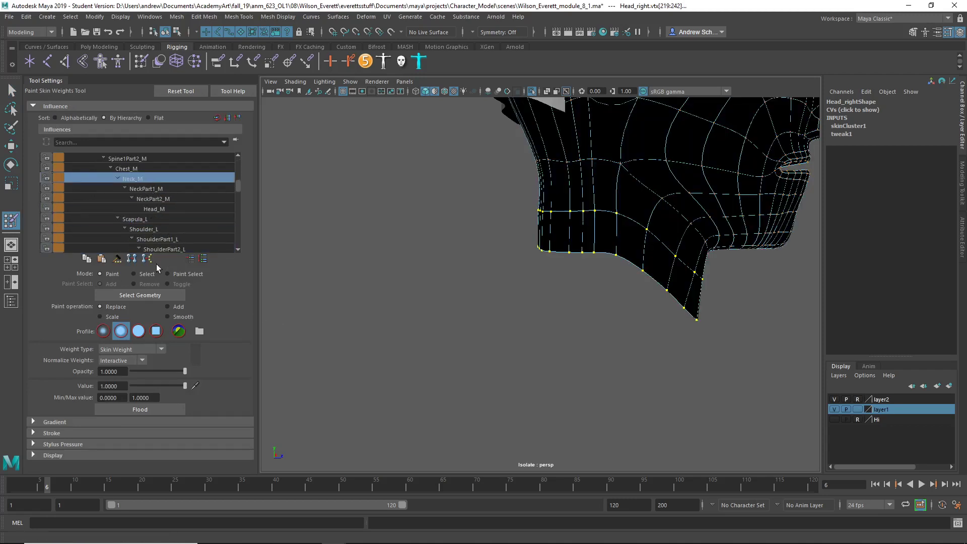
click(160, 408)
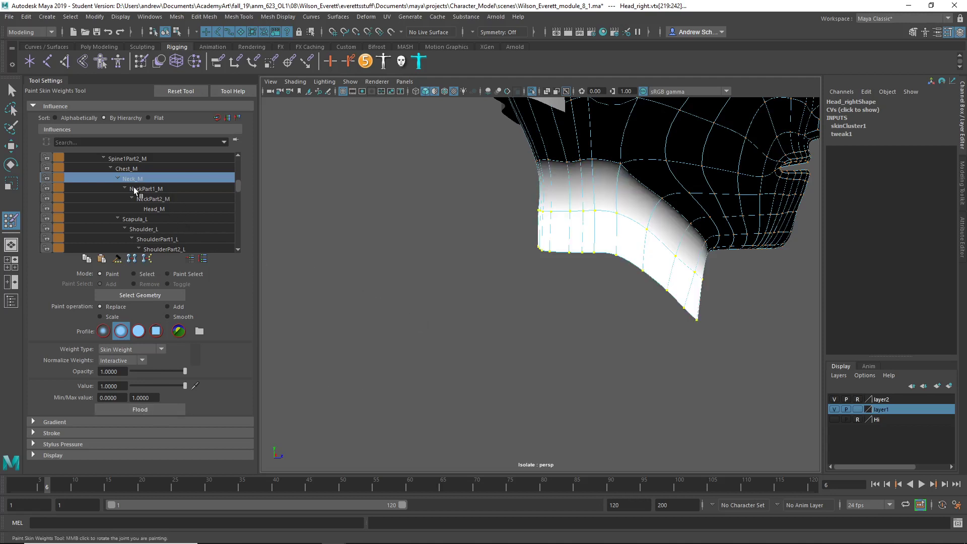
Step: Lock the skin weights of all influences on the head mesh, including Root_M
scroll(134, 196, up, 5)
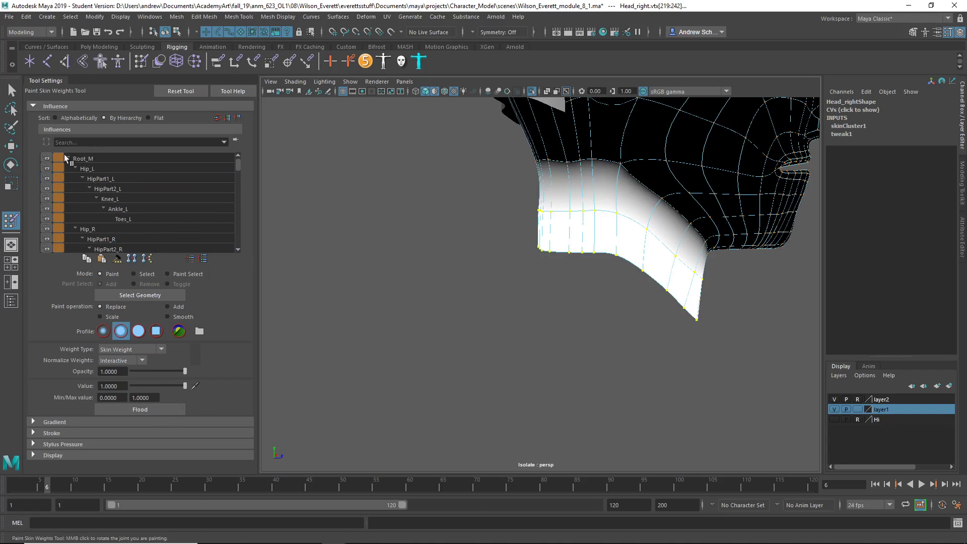
click(92, 159)
right_click(93, 159)
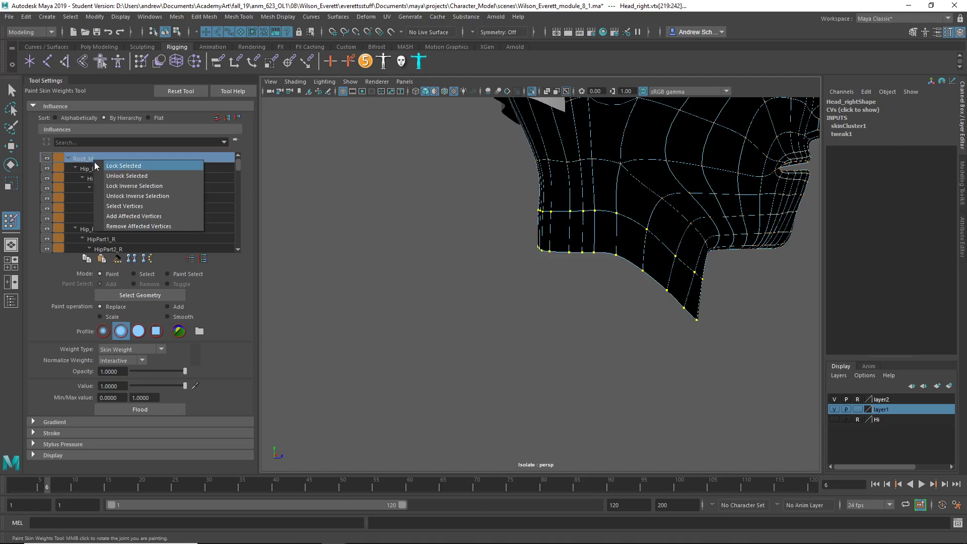
click(111, 196)
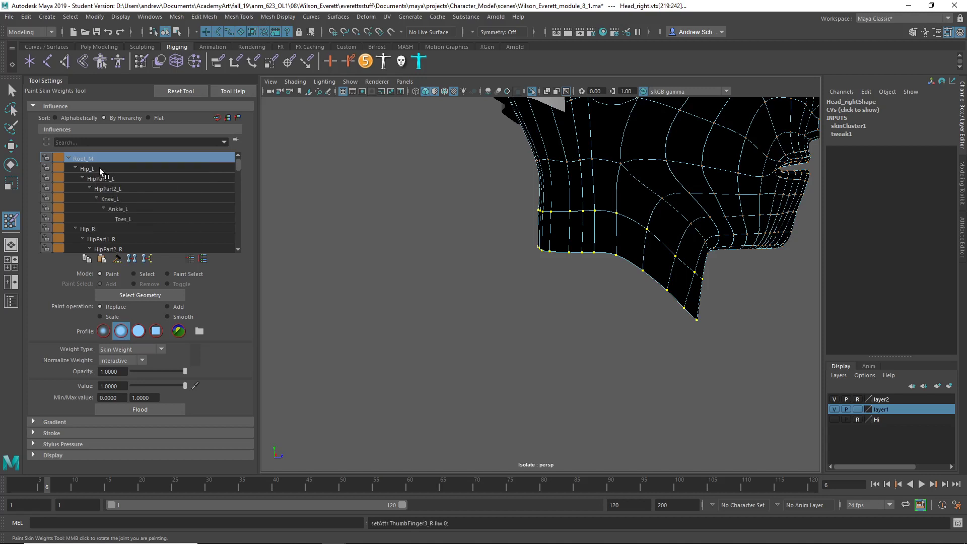
right_click(94, 160)
click(121, 184)
click(47, 158)
Step: Unlock the Head_M, NeckPart2_M, NeckPart1_M and Neck_M influences on the head mesh, leaving Neck_M selected
scroll(109, 222, down, 3)
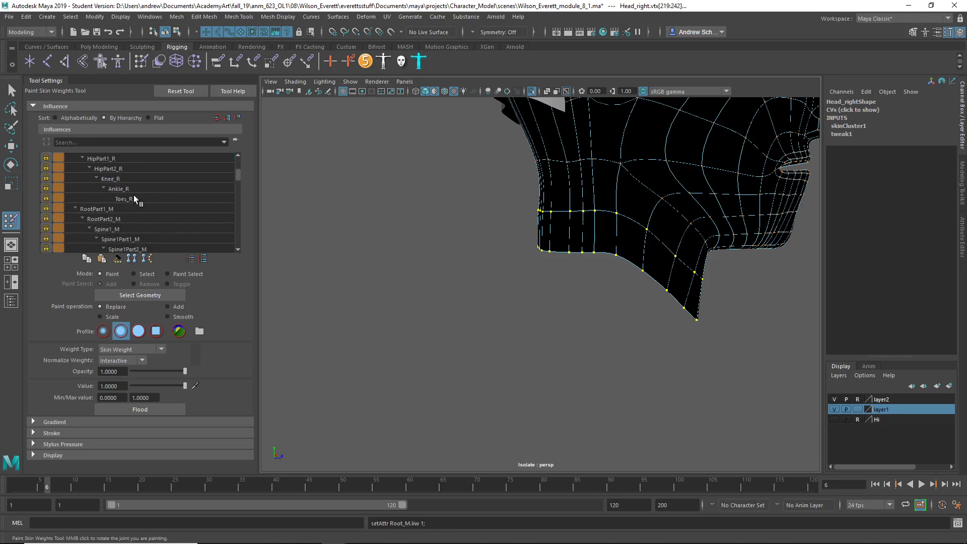
scroll(137, 200, down, 2)
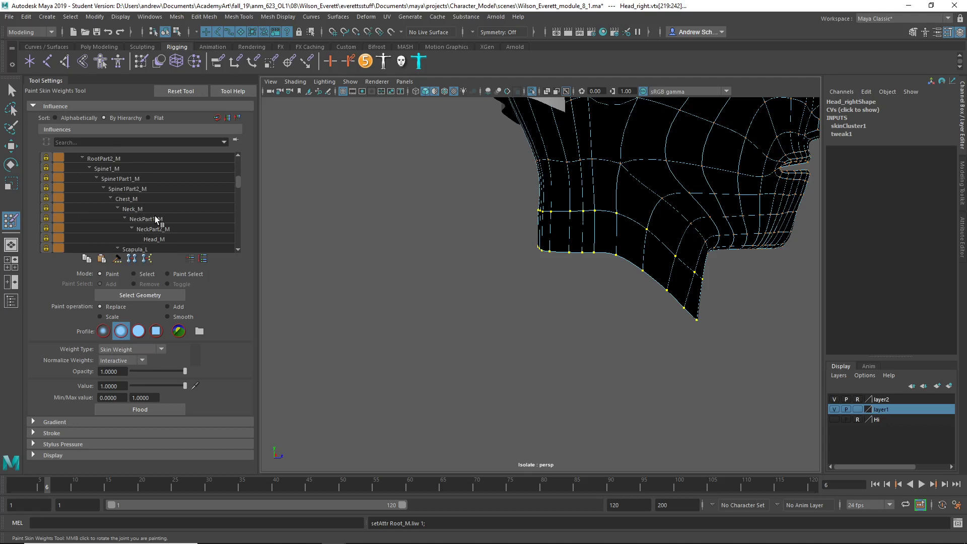
scroll(174, 201, up, 3)
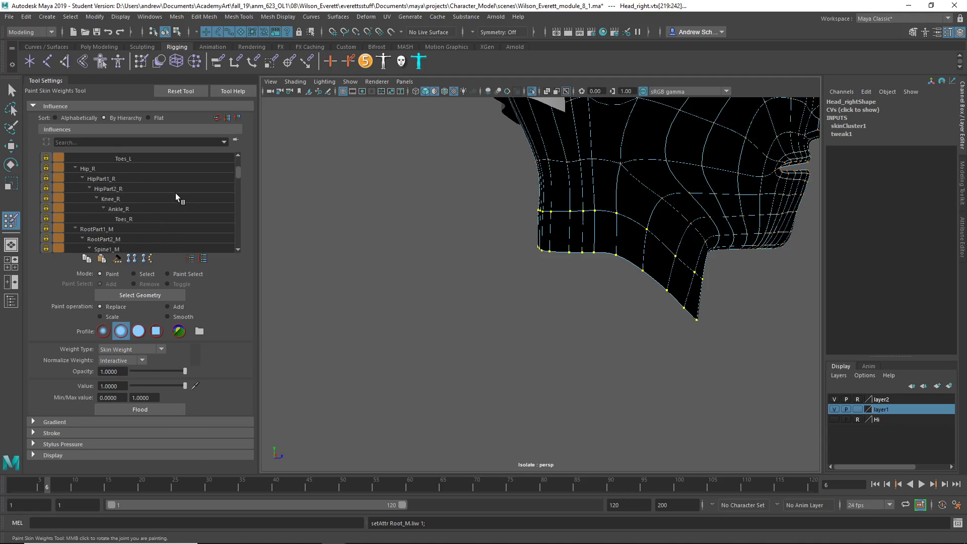
scroll(170, 195, up, 3)
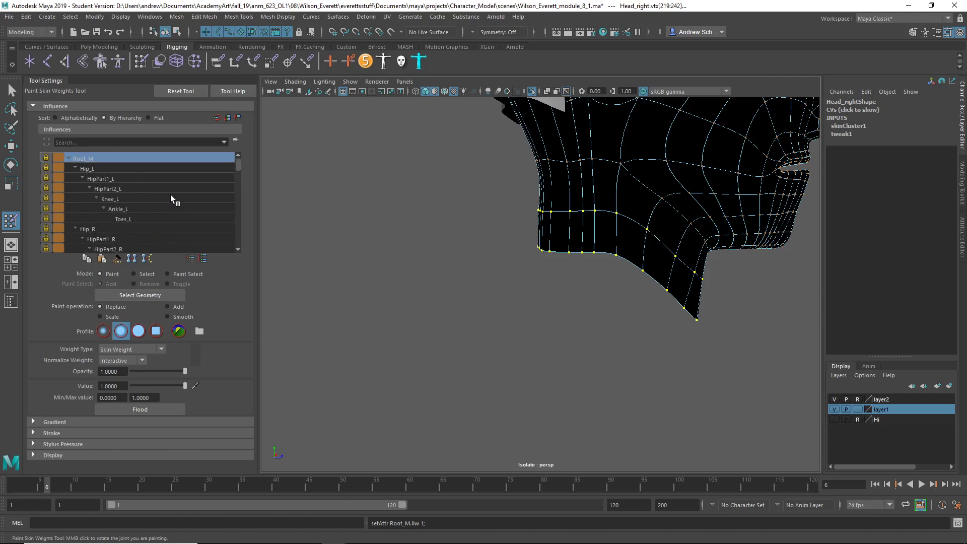
scroll(170, 194, down, 3)
scroll(170, 194, down, 4)
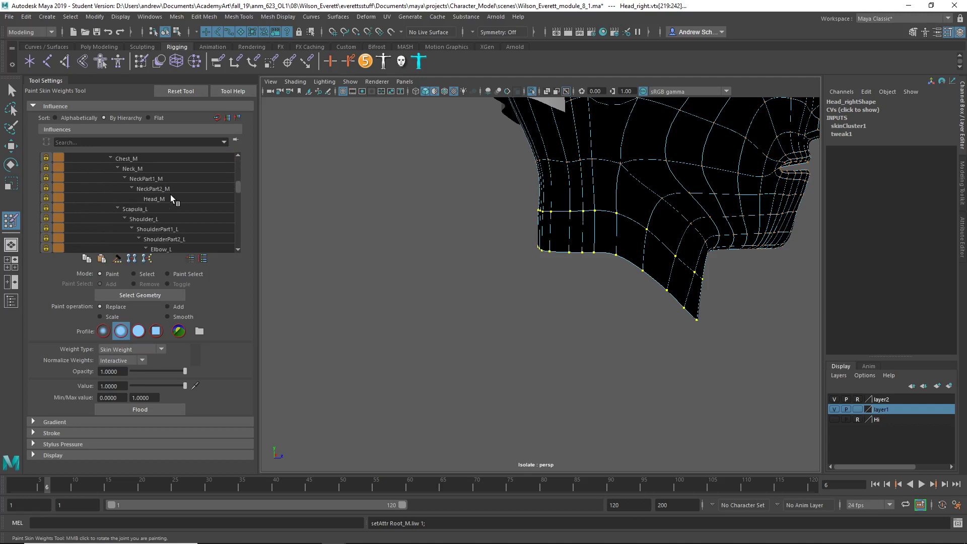
click(171, 199)
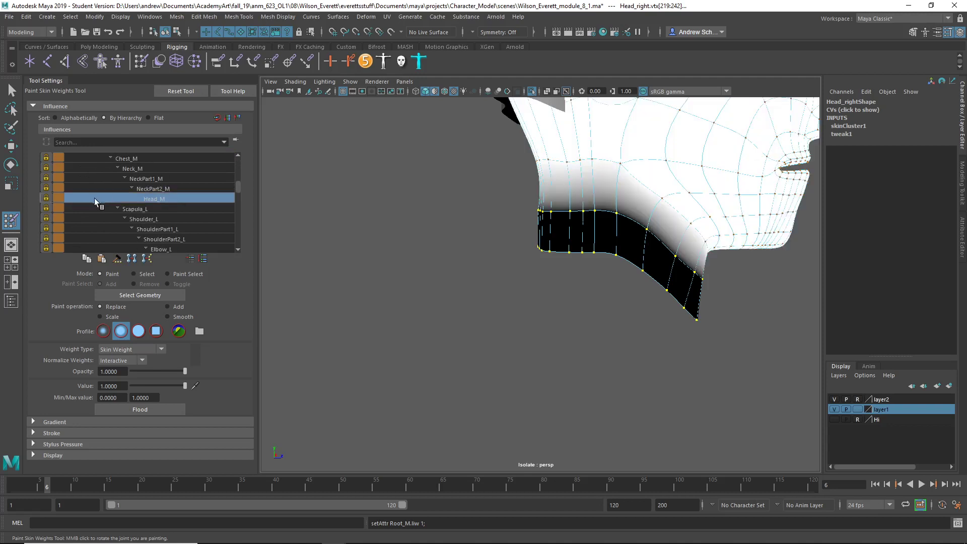
click(46, 188)
click(45, 180)
click(142, 170)
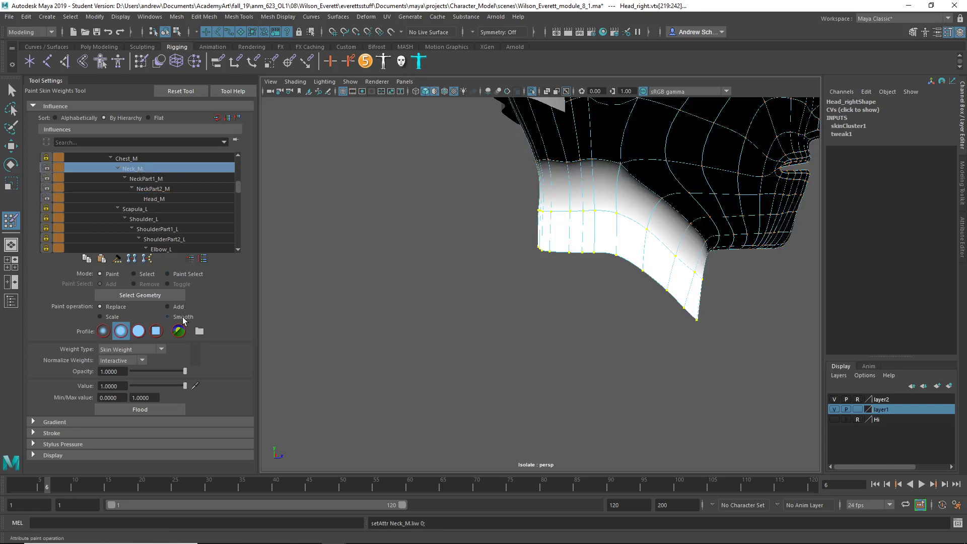
Step: Switch to the Smooth paint operation, reselect the whole head mesh and flood its Neck_M weights twice
click(183, 318)
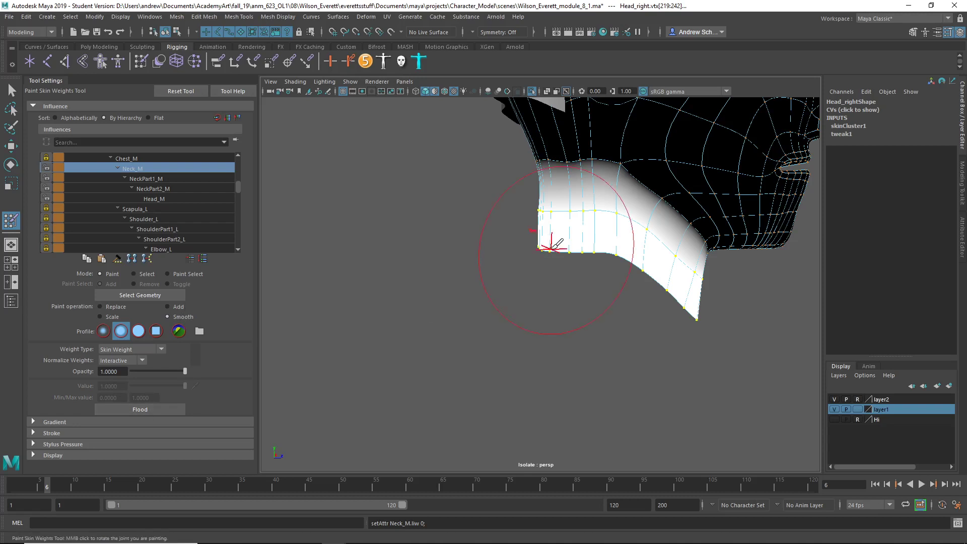
key(q)
right_drag(578, 196, 645, 158)
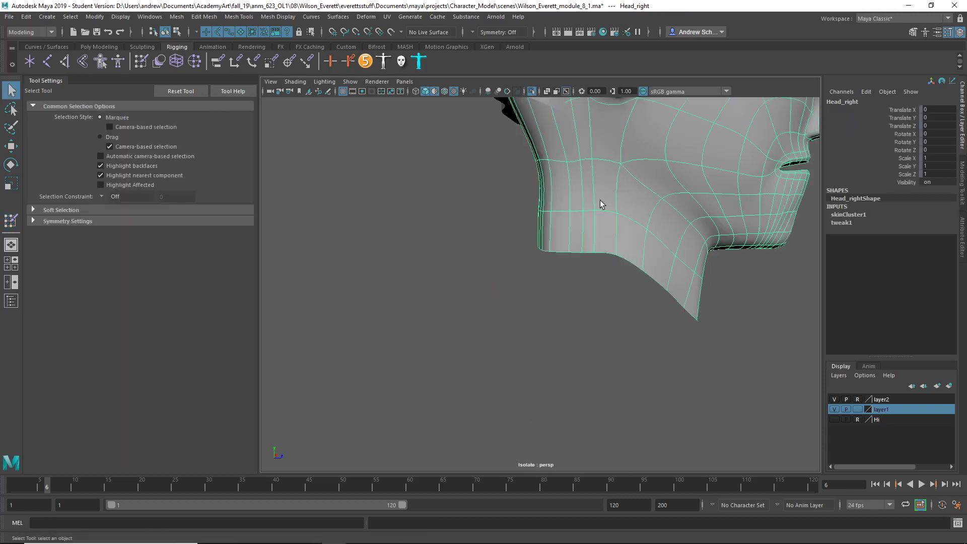
click(11, 220)
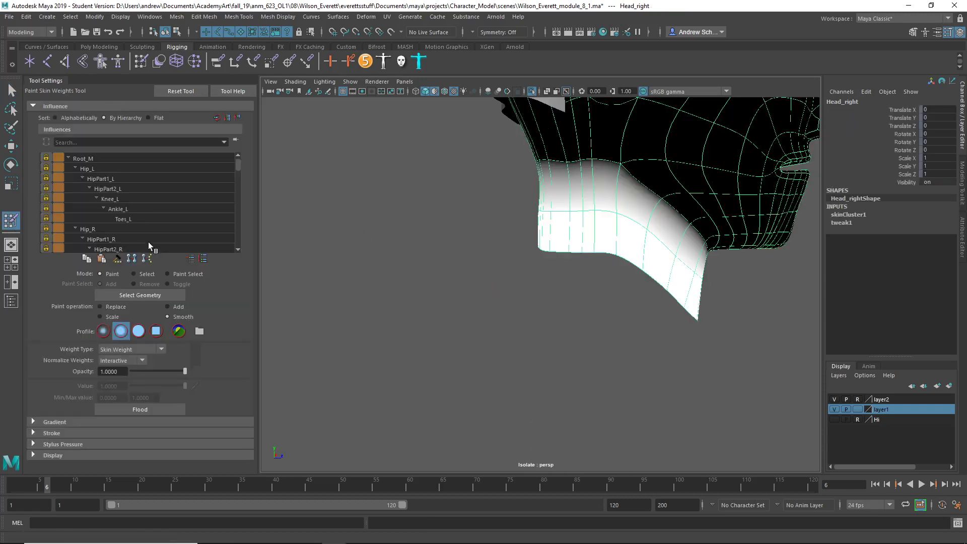
scroll(164, 226, down, 2)
click(167, 217)
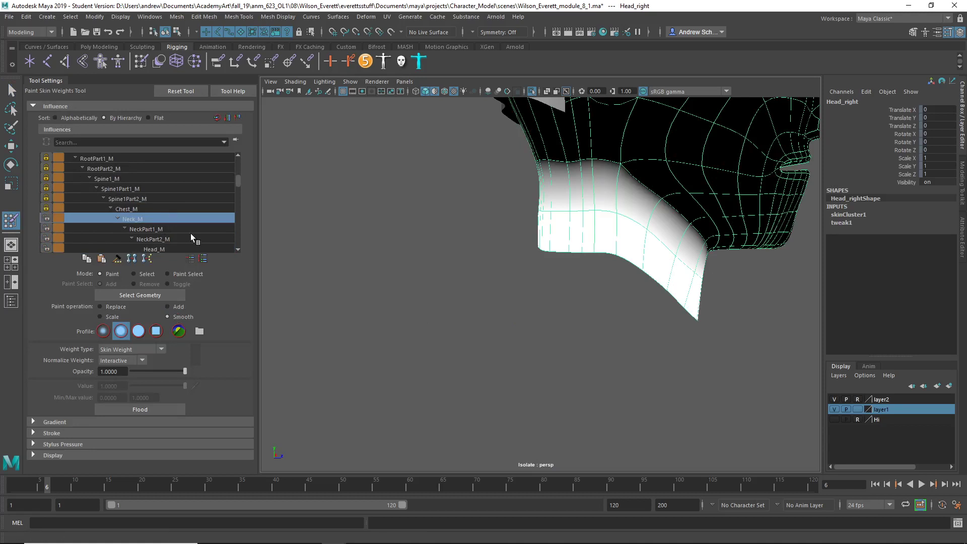
click(127, 410)
click(127, 410)
key(q)
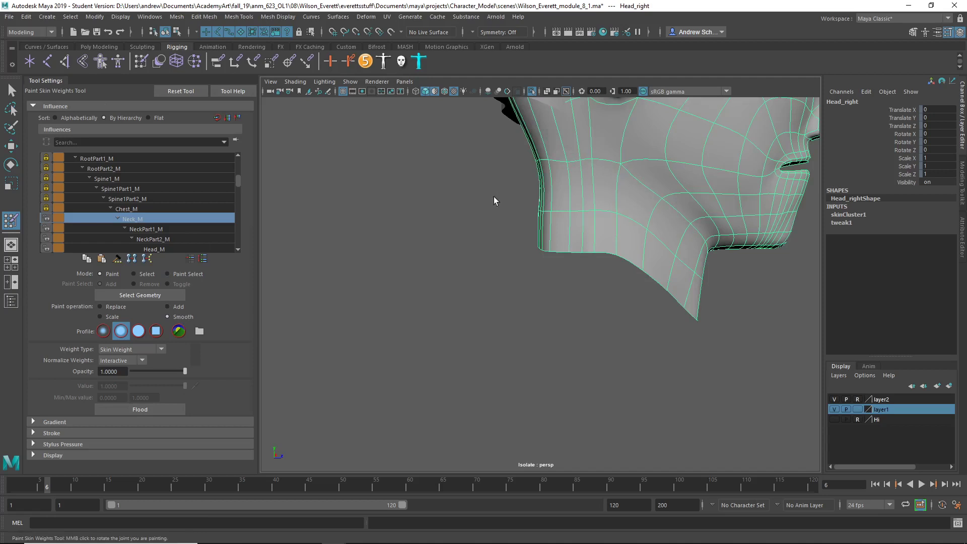
Step: Deselect the head mesh and turn off the viewport isolation to bring back the full character and rig
click(478, 285)
alt+right_drag(479, 285, 143, 275)
alt+drag(554, 267, 460, 268)
alt+right_drag(524, 270, 773, 271)
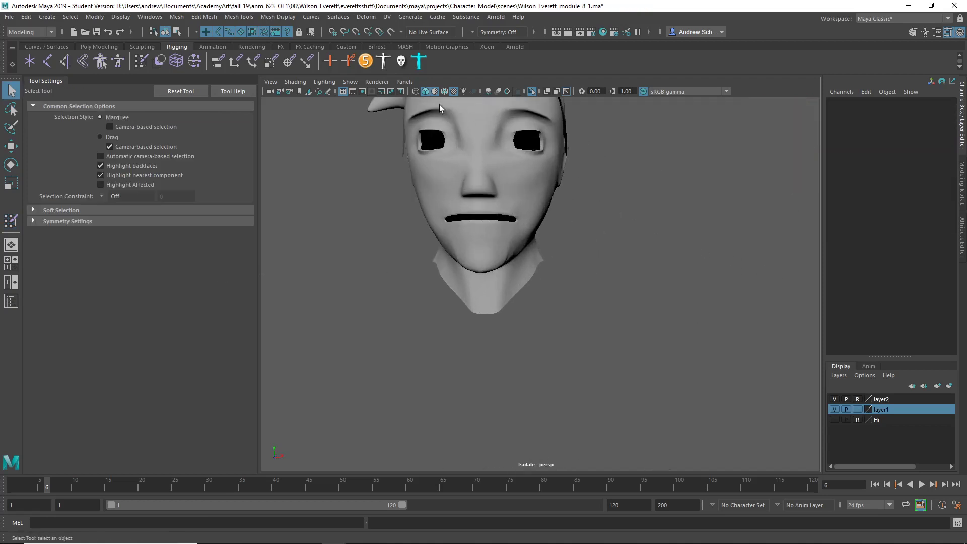
click(532, 92)
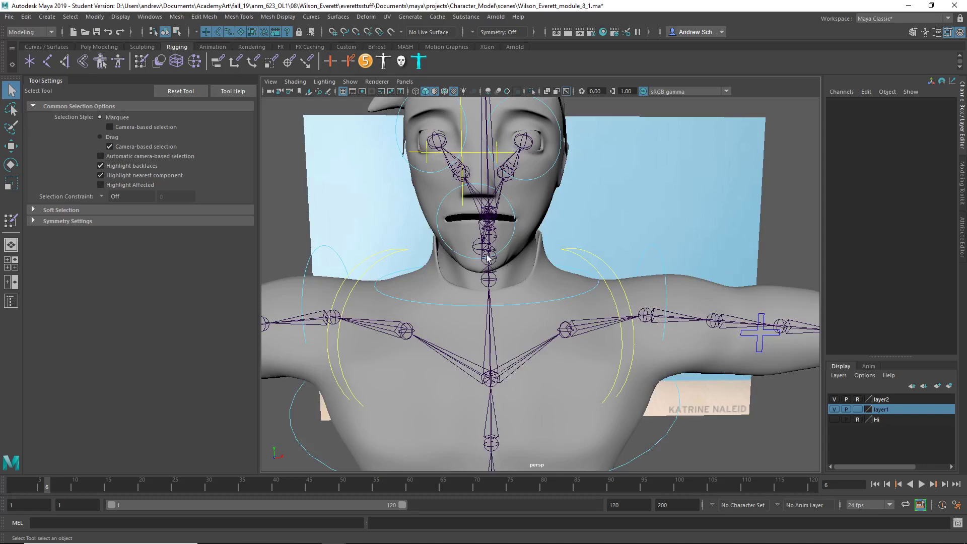
Step: Rotate the FKHead_M control in several directions to test the smoothed neck deformation, and undo the rotations
mouse_move(488, 258)
alt+mouse_down()
mouse_move(535, 244)
mouse_move(594, 258)
mouse_move(502, 254)
alt+mouse_up()
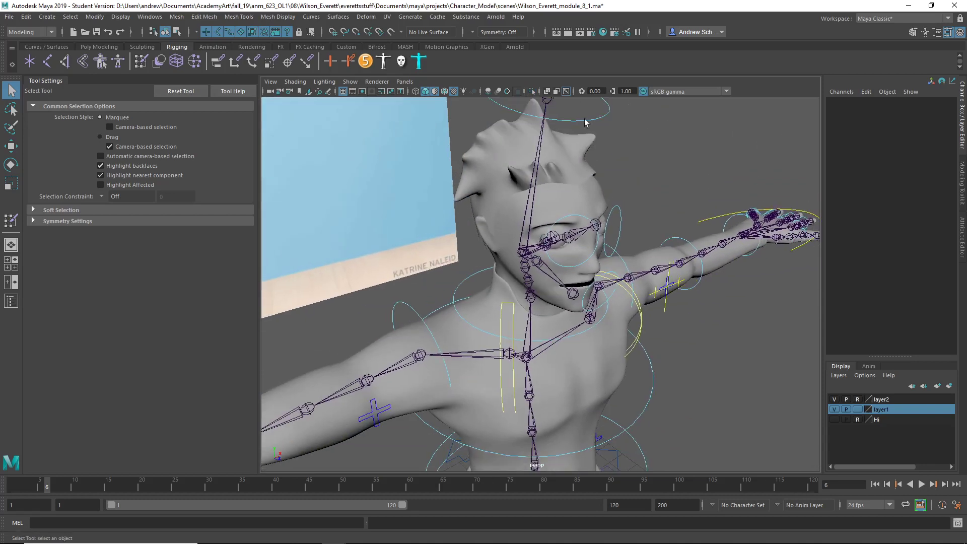
drag(590, 109, 612, 132)
key(e)
drag(527, 257, 581, 139)
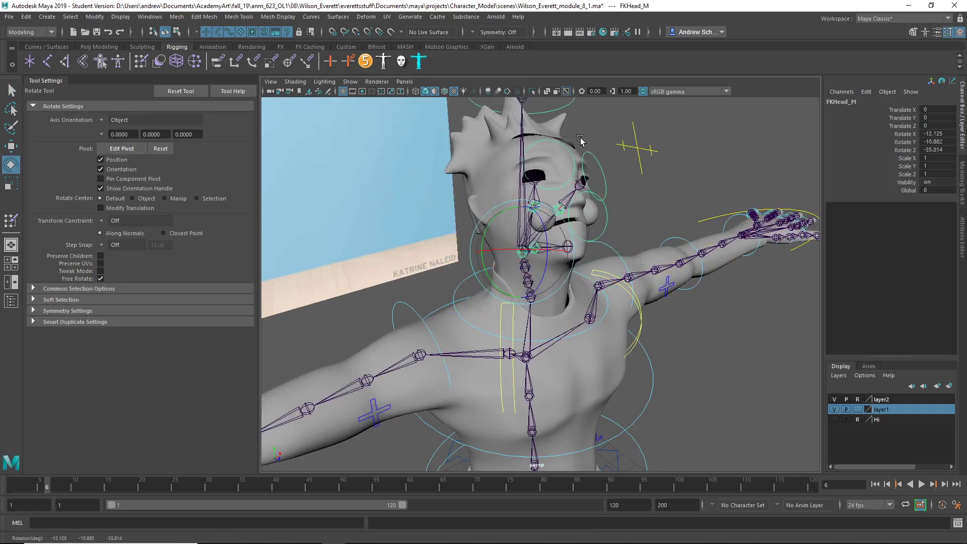
drag(524, 206, 508, 252)
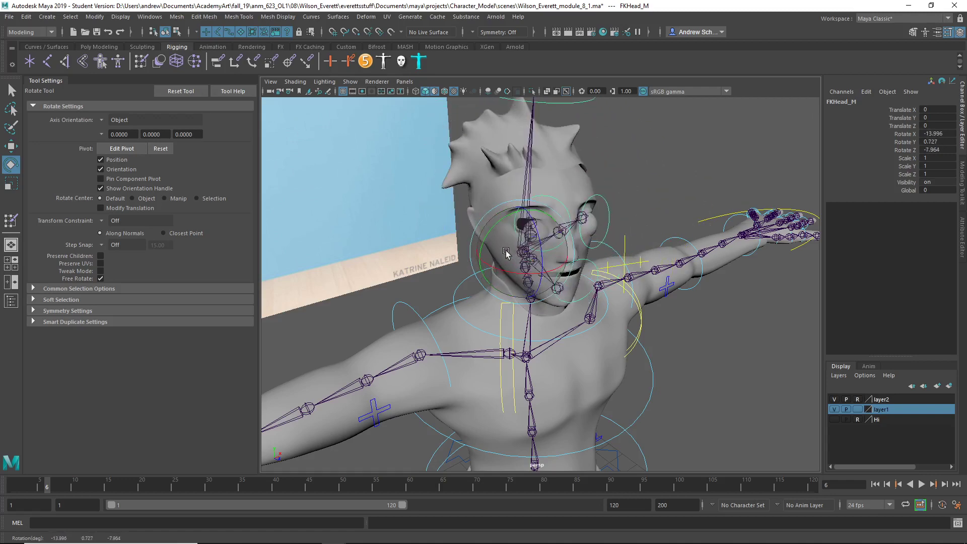
key(ctrl+z)
key(ctrl+z)
Step: Rotate the FKNeck_M control to test how the neck follows, and undo the rotation
click(578, 334)
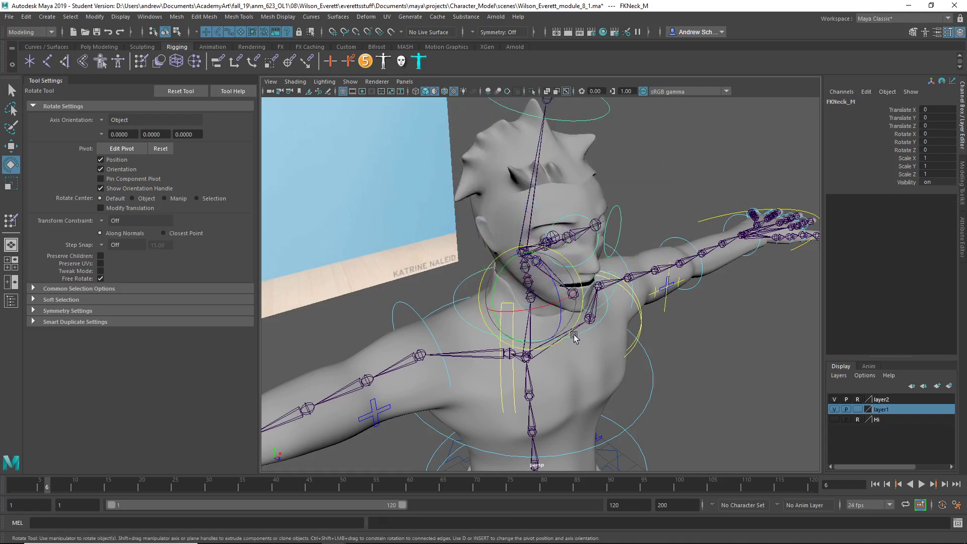
mouse_move(525, 295)
mouse_down()
mouse_move(516, 284)
mouse_move(549, 288)
mouse_move(512, 291)
mouse_up()
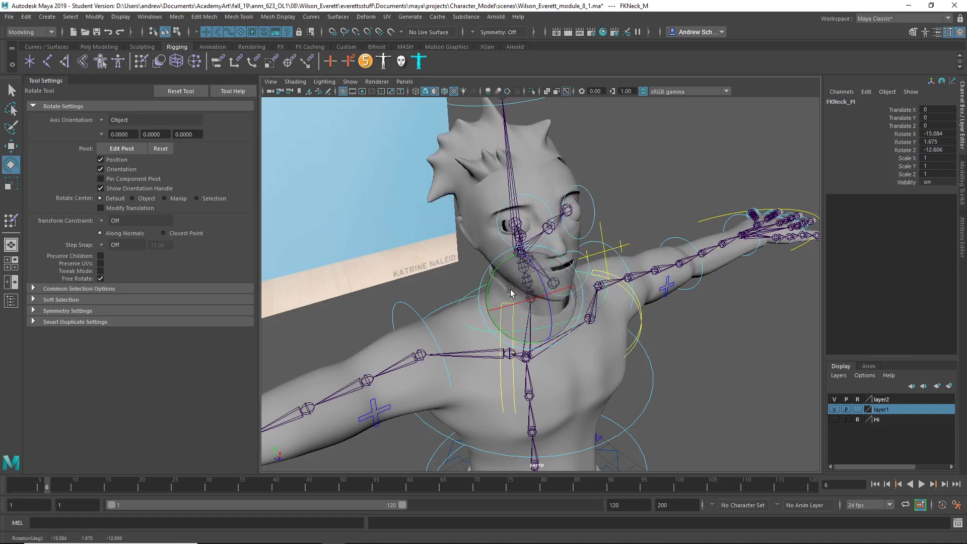
key(ctrl+z)
Step: Examine the head, neck and eye joints in a side view, checking the Eye_R joint's placement
click(649, 176)
alt+right_drag(649, 175, 564, 209)
alt+drag(658, 258, 589, 254)
scroll(617, 290, up, 5)
alt+drag(617, 290, 736, 286)
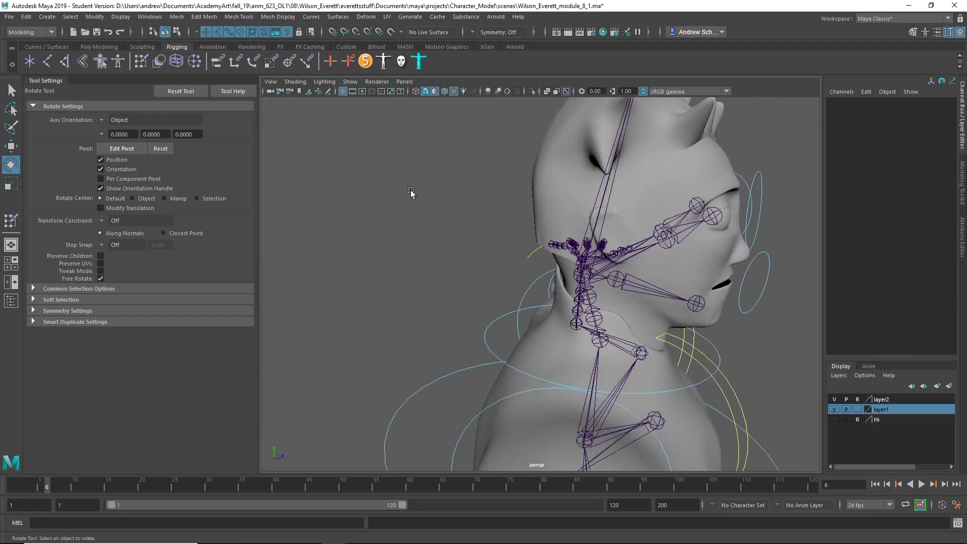
click(674, 244)
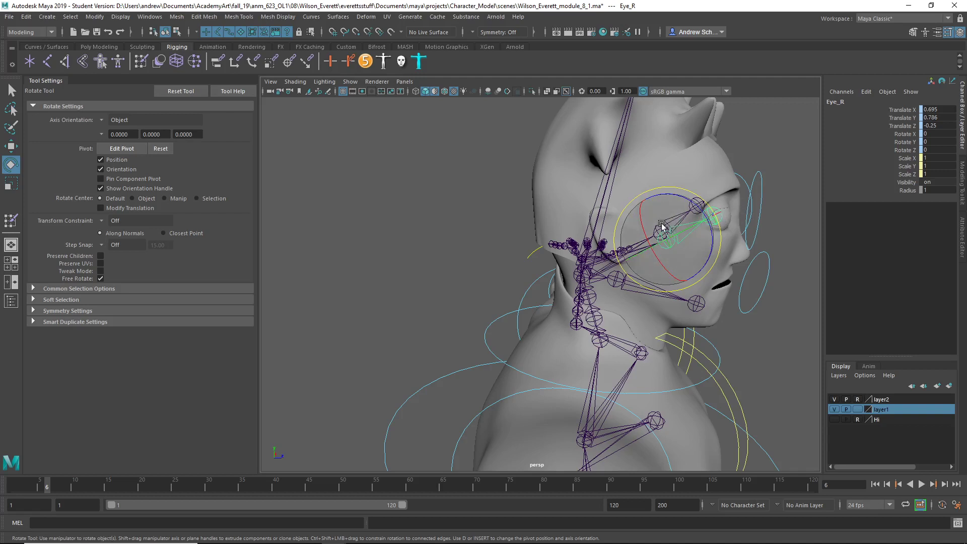
alt+drag(786, 275, 530, 224)
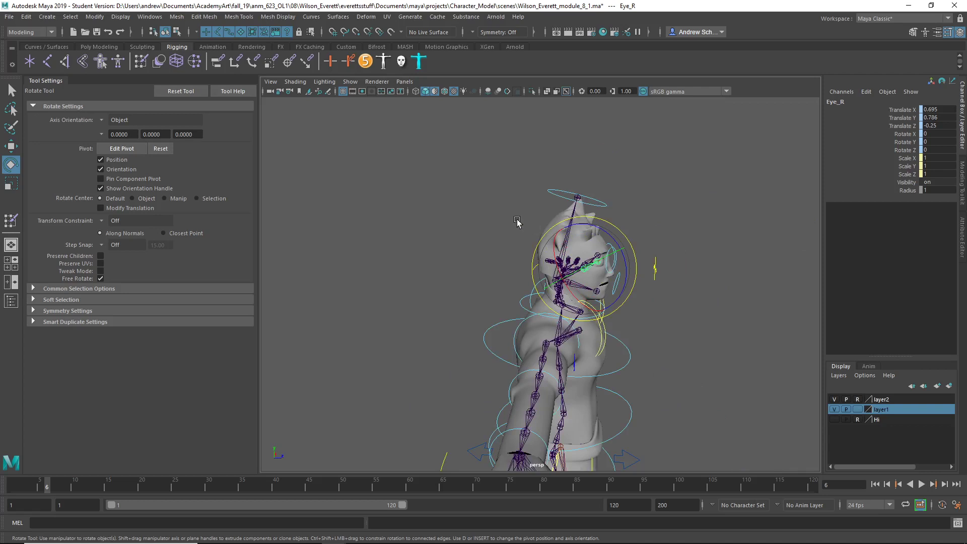
scroll(458, 272, down, 5)
click(458, 272)
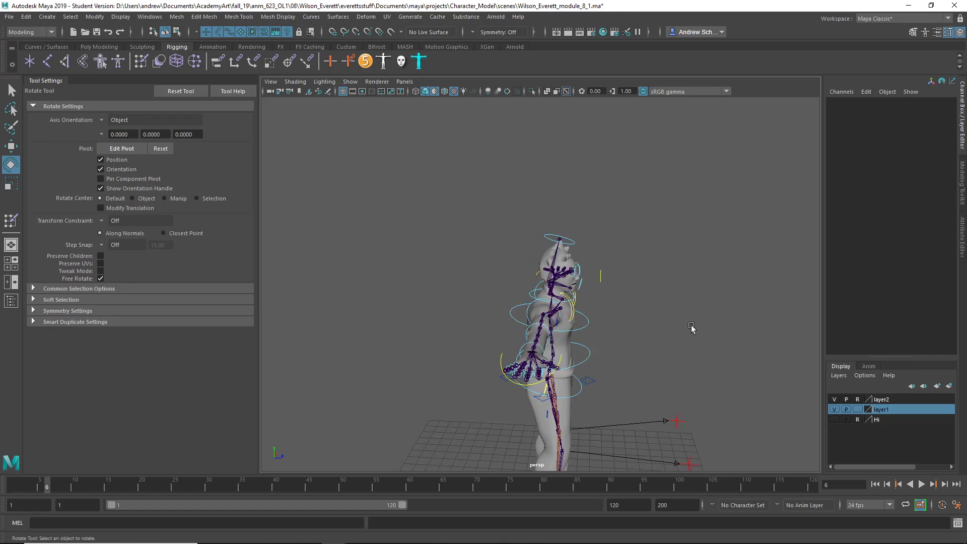
Step: Start saving the corrected character scene as a new file
alt+drag(691, 328, 501, 266)
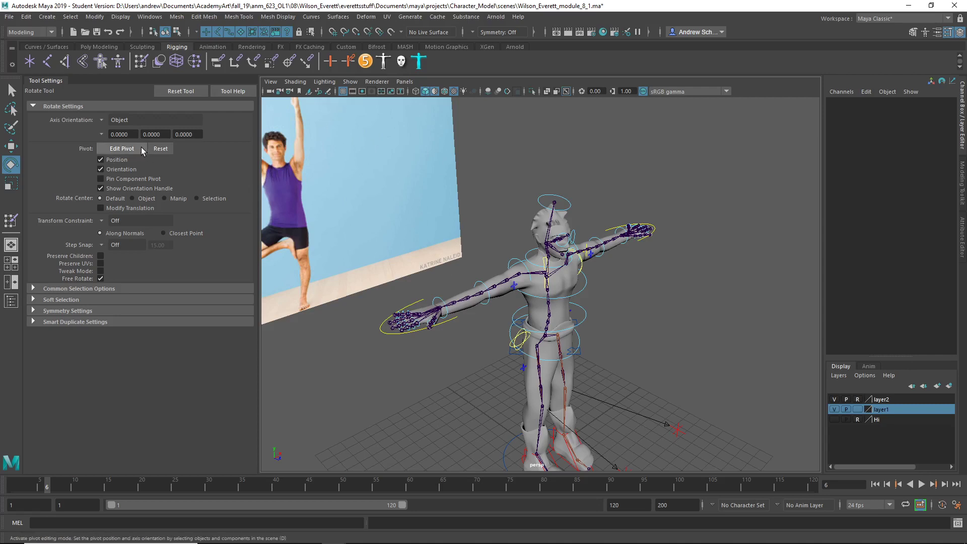
click(9, 17)
click(40, 68)
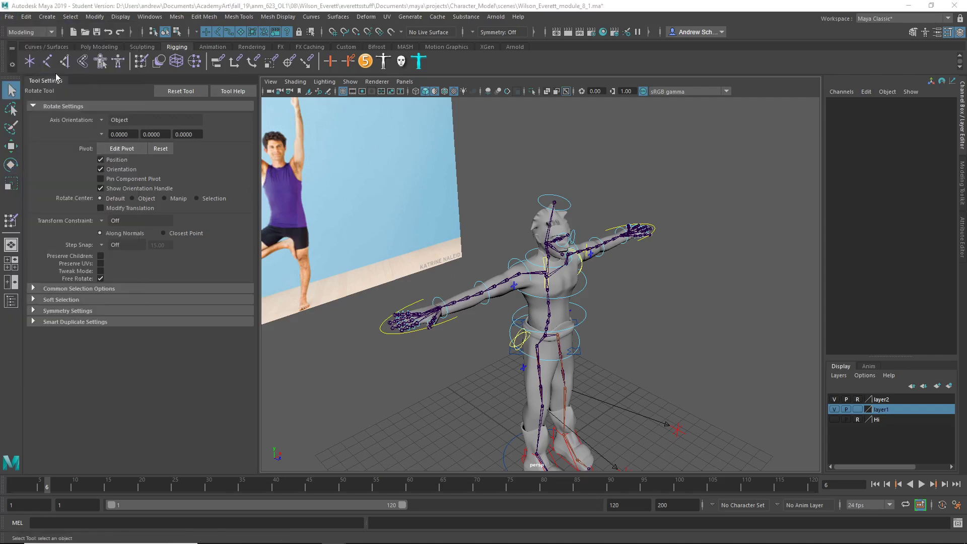